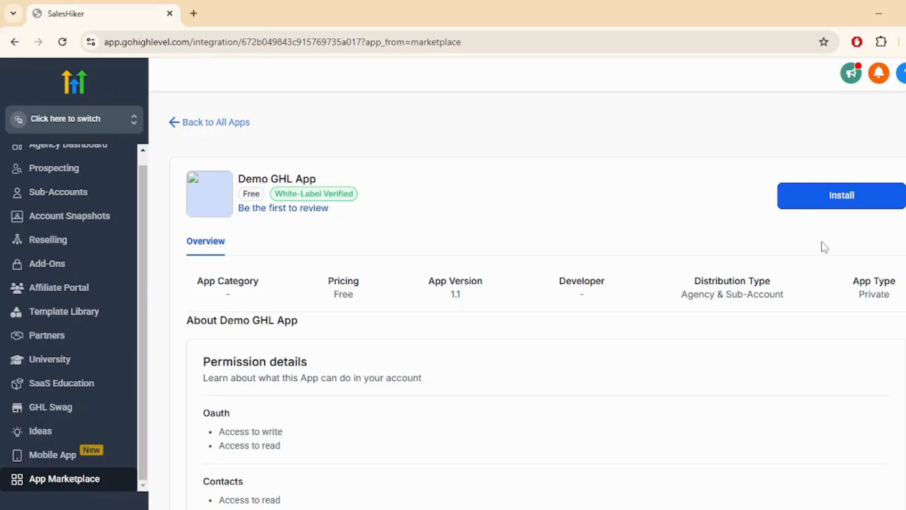
Install the Demo GHL App on all 4 sub-accounts with automatic future installation enabled
left_click(803, 198)
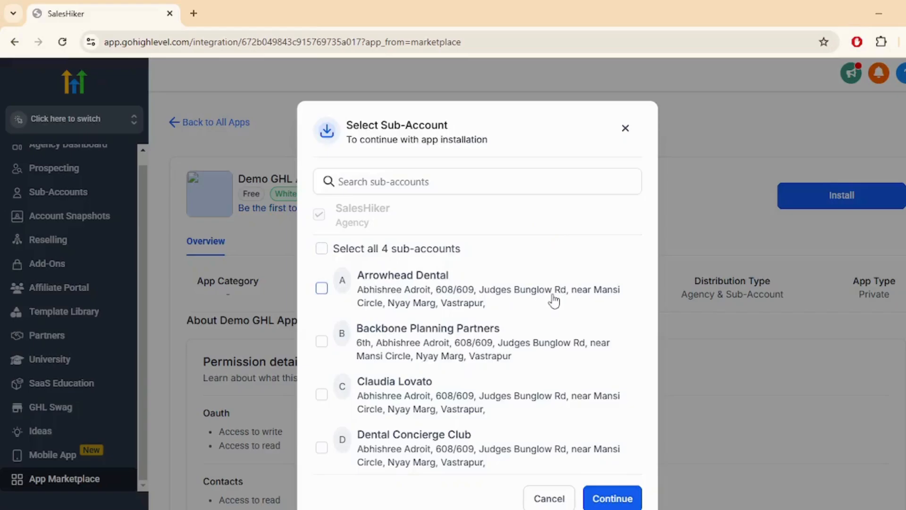
left_click(323, 248)
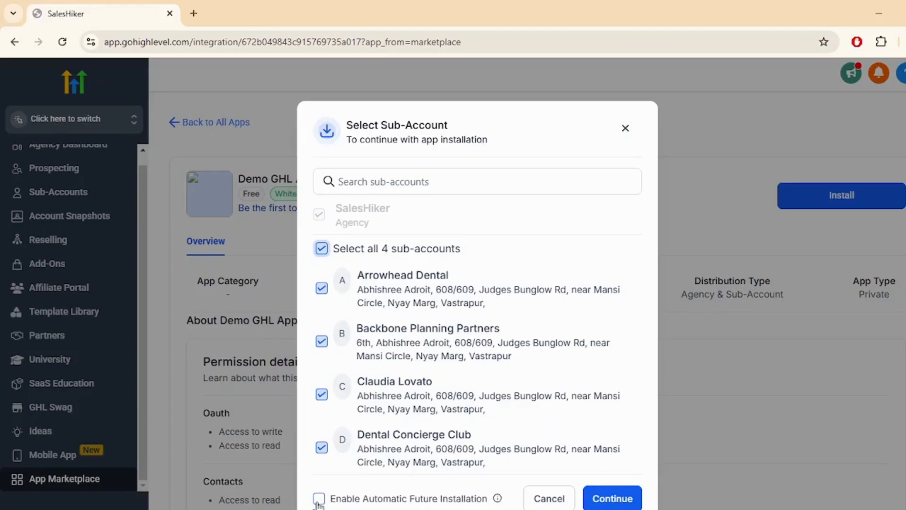
left_click(318, 502)
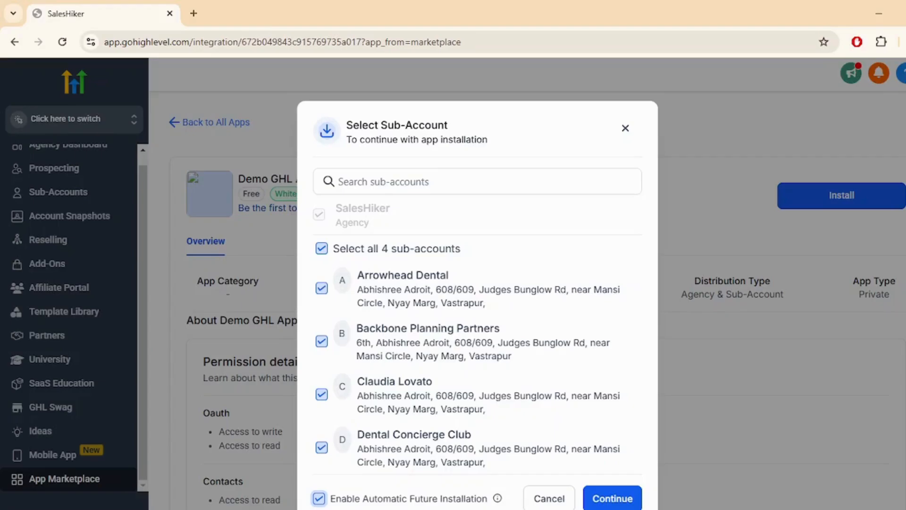
Confirm the Demo GHL App installation and copy the redirect URL from the Authorization page
left_click(596, 502)
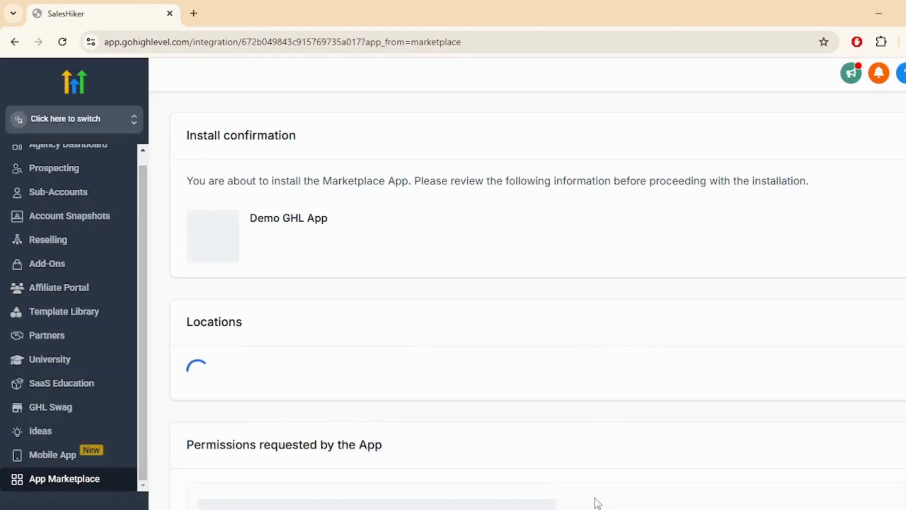
scroll(406, 383, "down", 3)
scroll(508, 376, "up", 3)
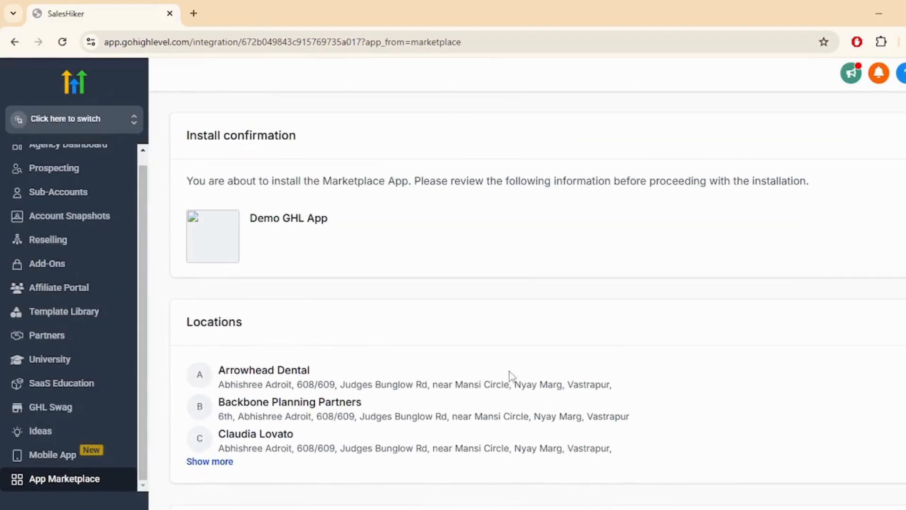
scroll(470, 370, "down", 5)
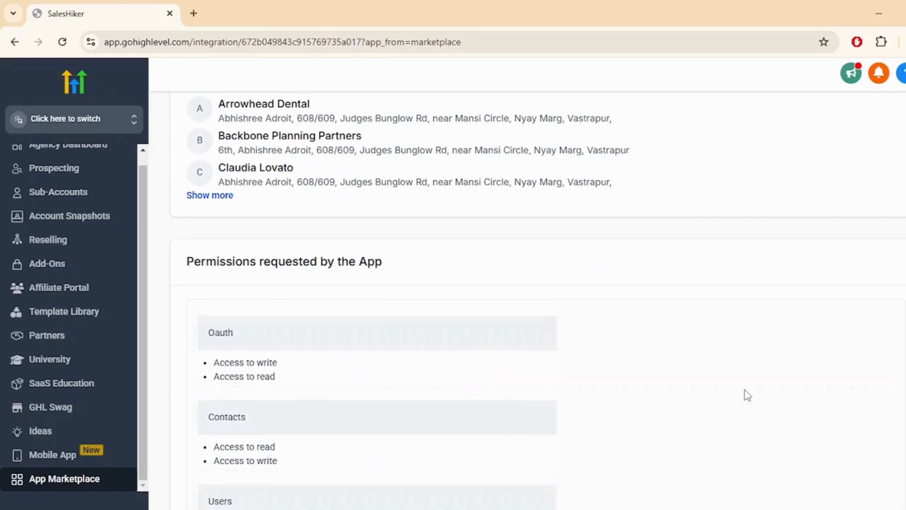
scroll(748, 395, "down", 6)
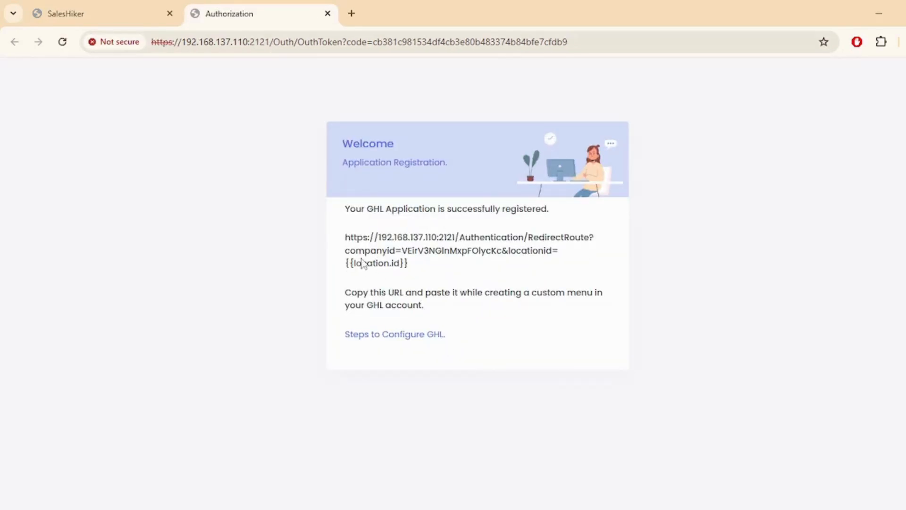
left_click_drag(346, 239, 419, 267)
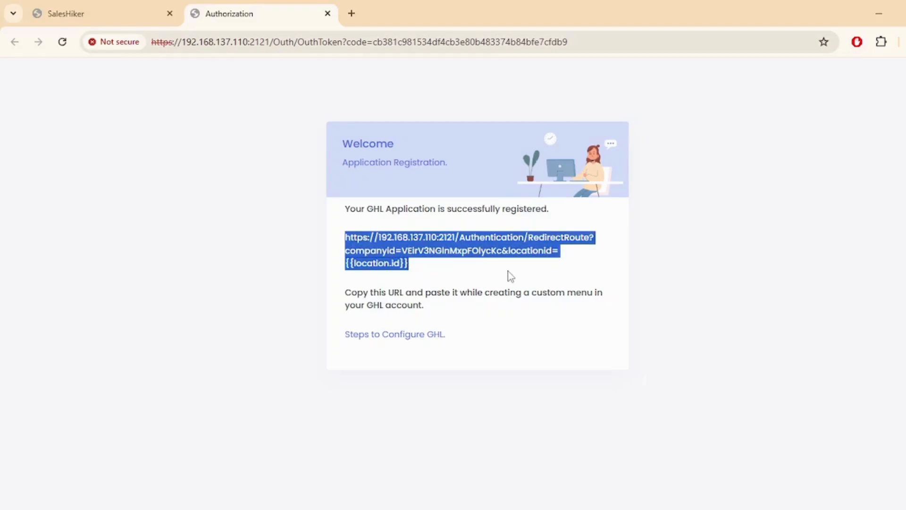
left_click(429, 307)
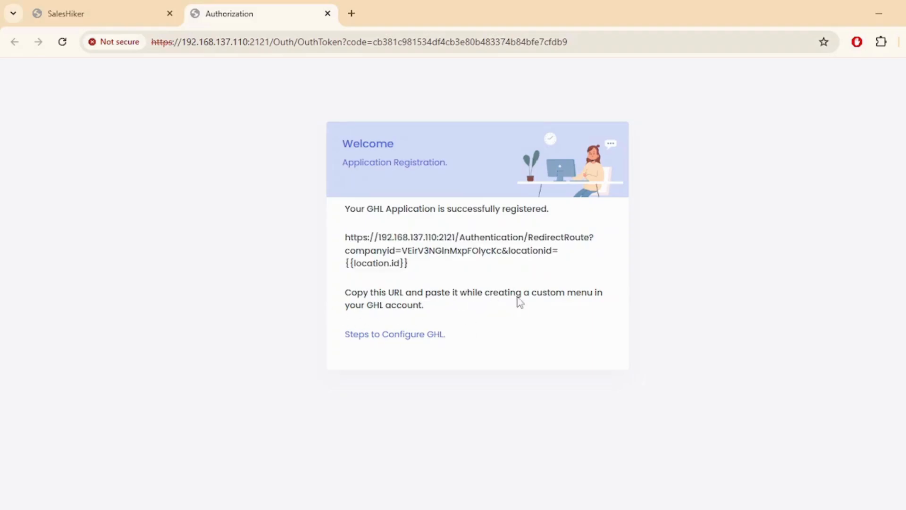
Read the 'Steps to Configure GHL' user guide and open GoHighLevel from its GHL link
left_click(386, 337)
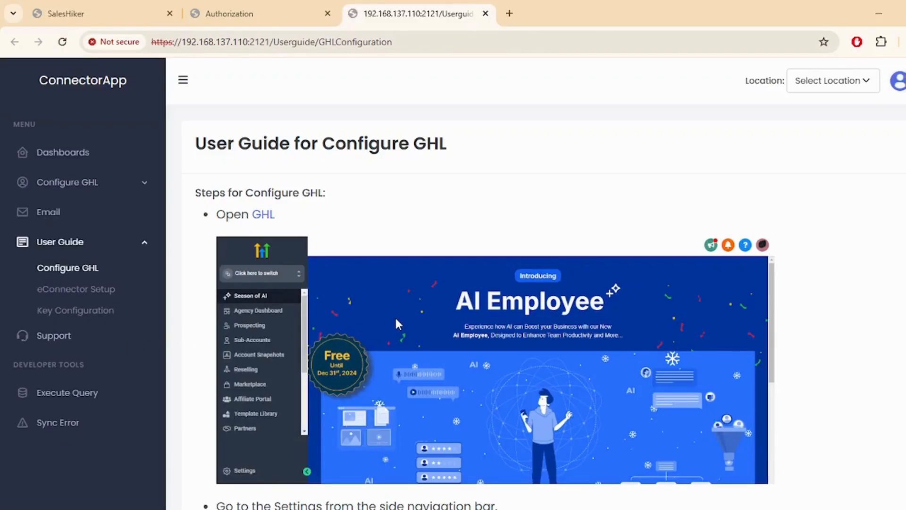
scroll(318, 234, "down", 5)
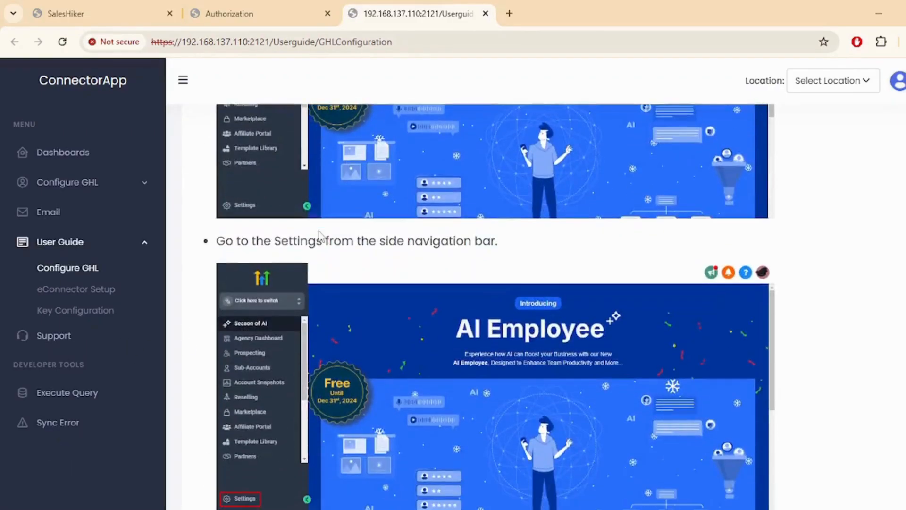
scroll(319, 234, "down", 10)
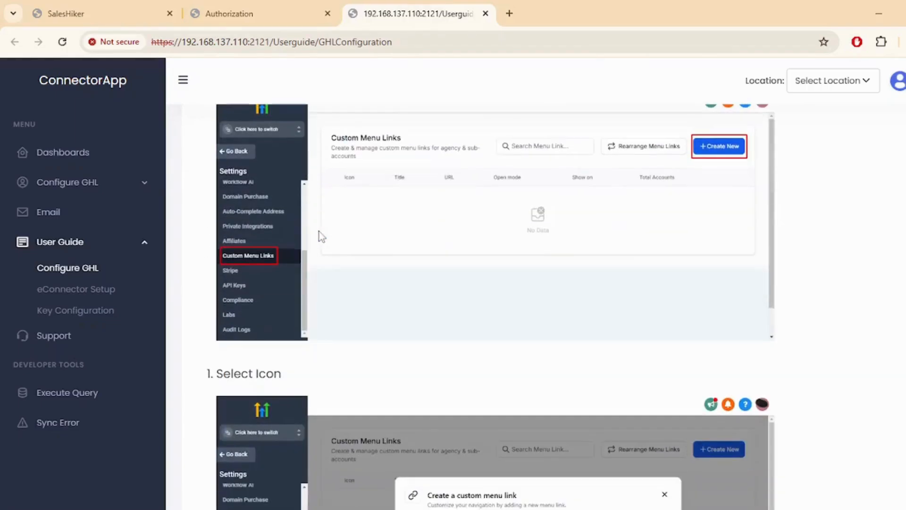
scroll(321, 236, "down", 1)
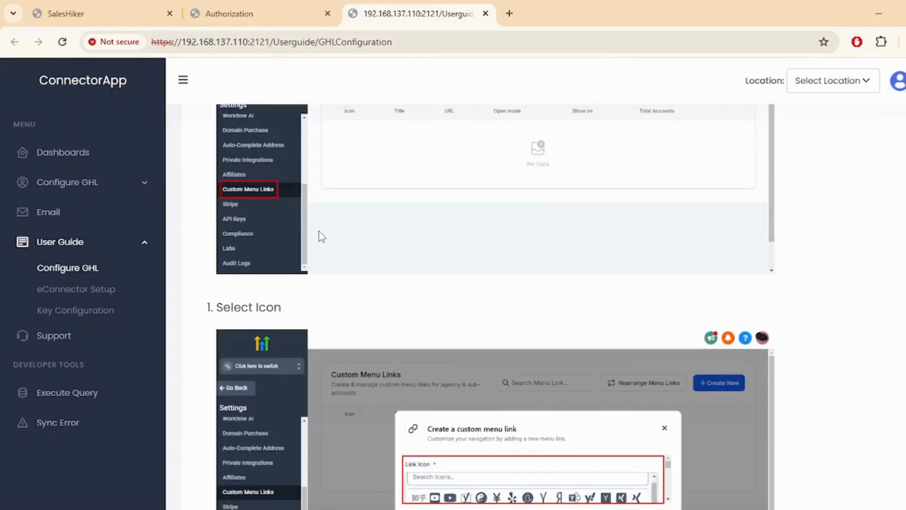
scroll(321, 236, "down", 8)
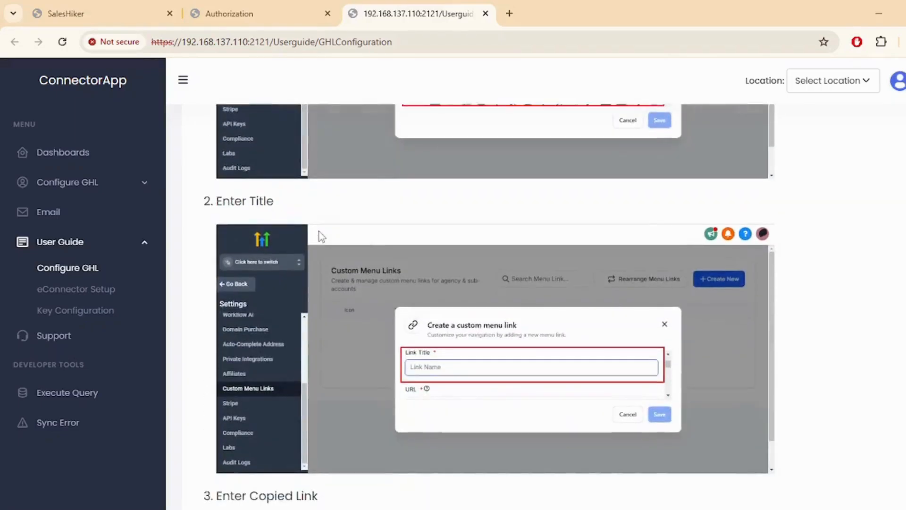
scroll(320, 234, "up", 16)
scroll(320, 235, "up", 5)
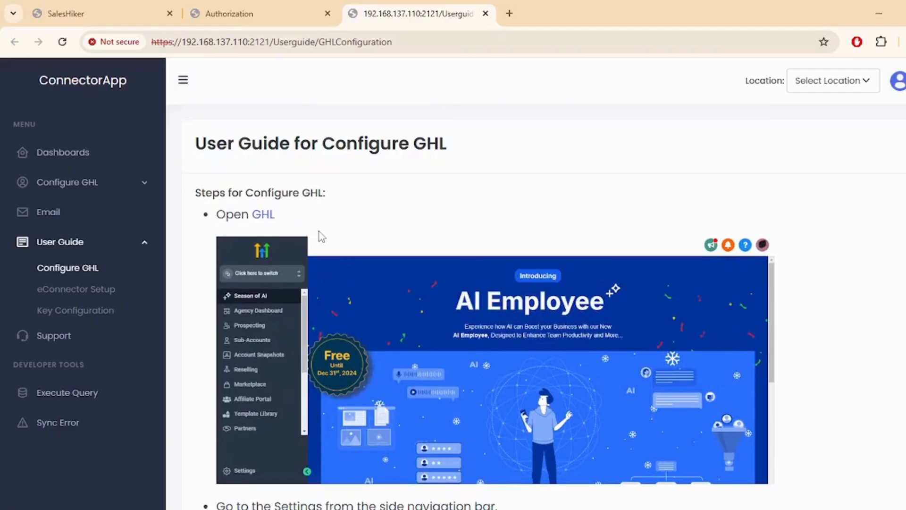
left_click(263, 214)
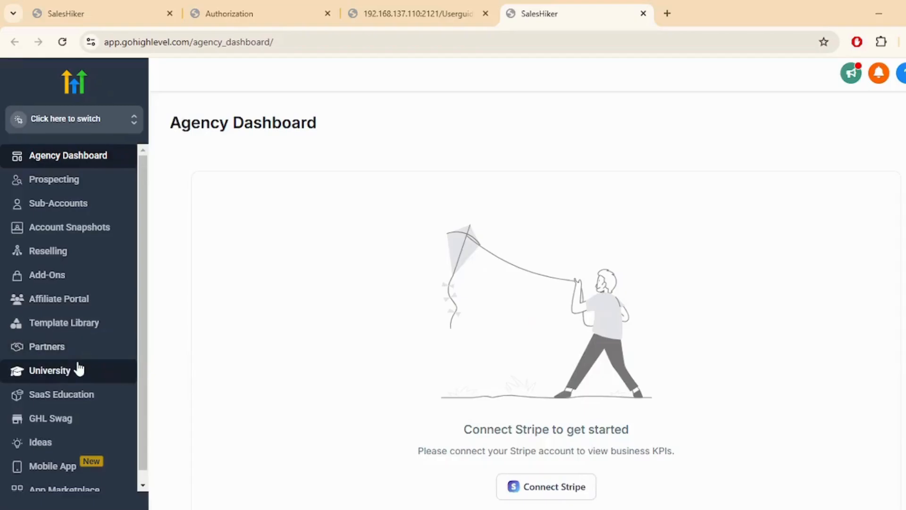
Start a new custom menu link under agency Settings > Custom Menu Links
scroll(78, 367, "down", 2)
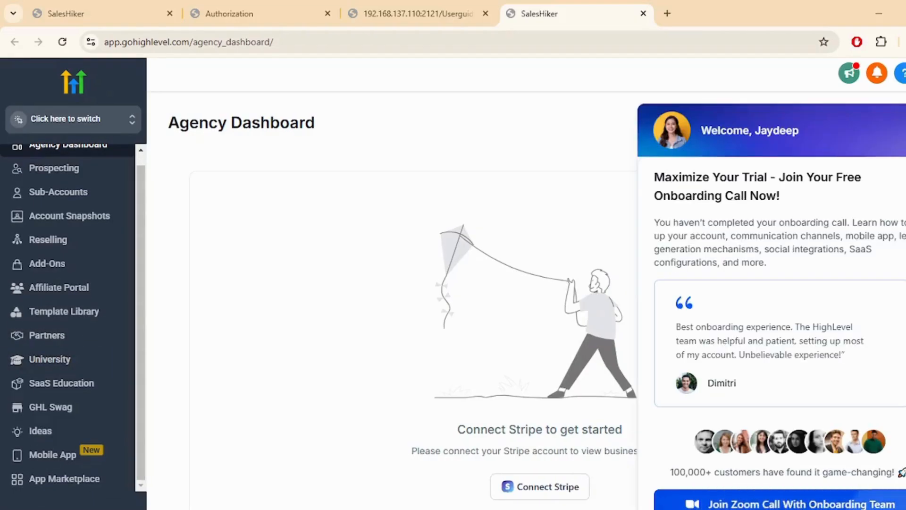
left_click(40, 507)
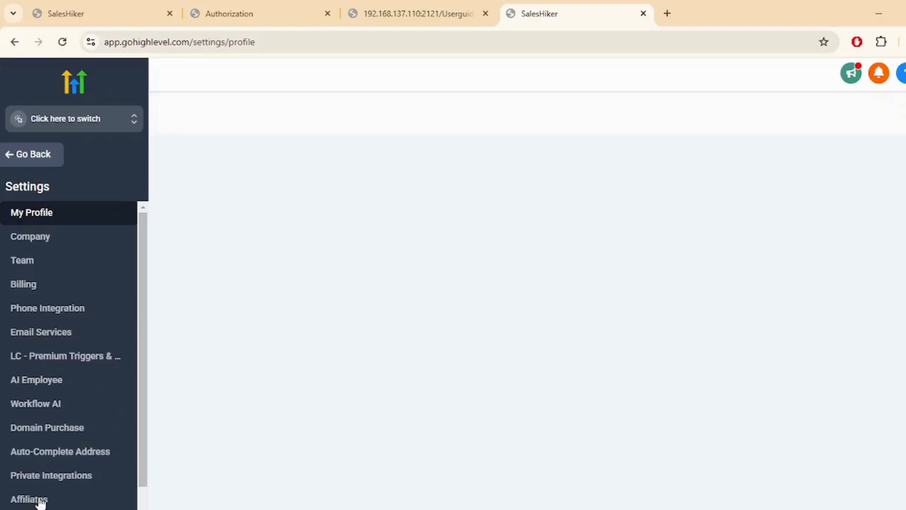
scroll(42, 472, "down", 2)
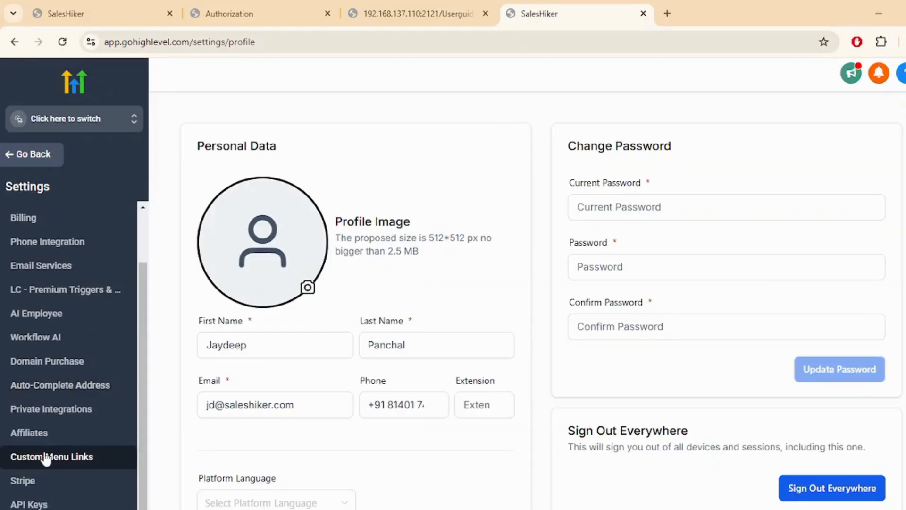
left_click(46, 457)
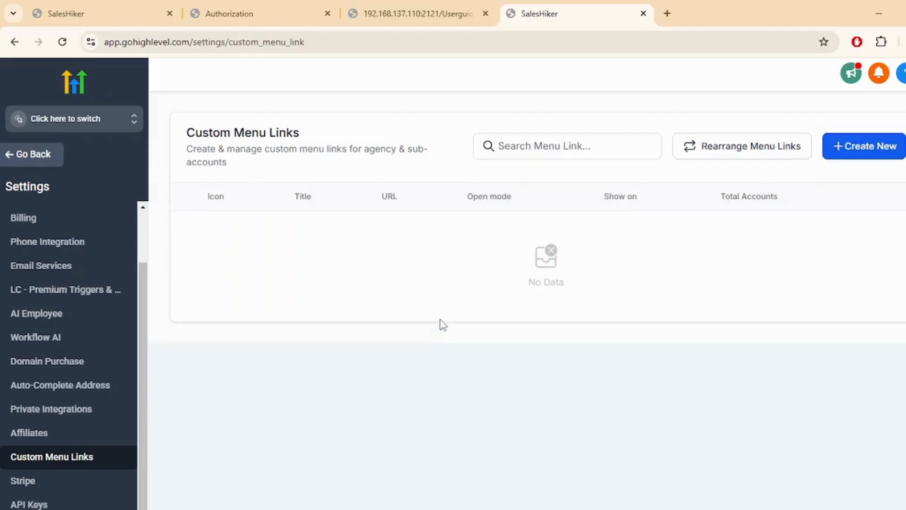
left_click(875, 150)
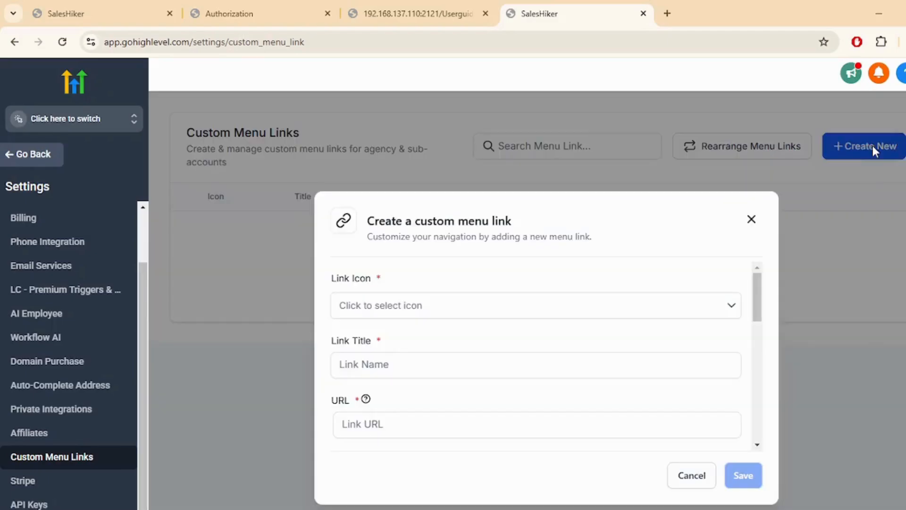
Give the link the vihara icon and the title 'Sync Open Dental'
left_click(491, 306)
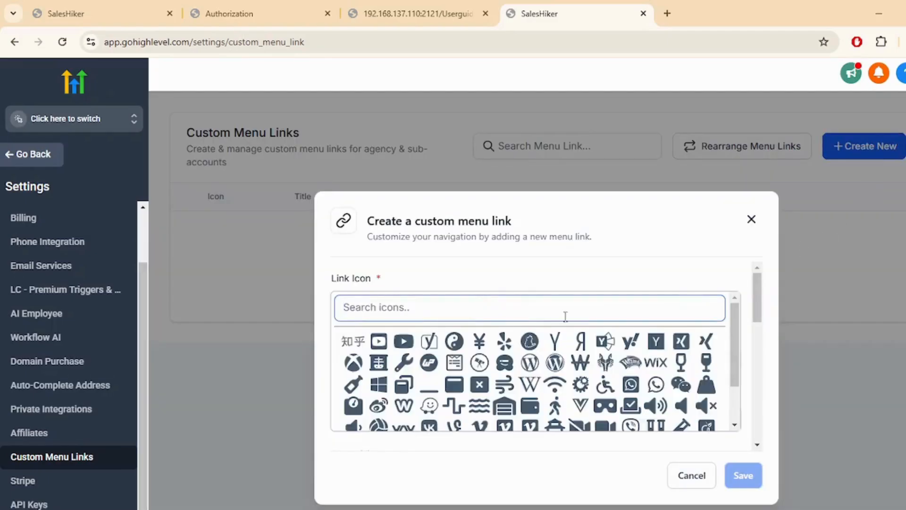
scroll(555, 373, "down", 1)
left_click(553, 370)
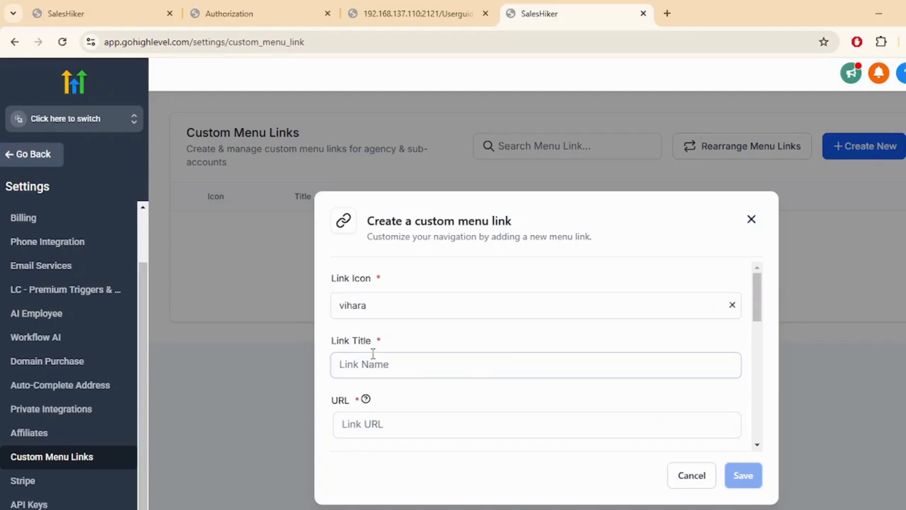
left_click(374, 359)
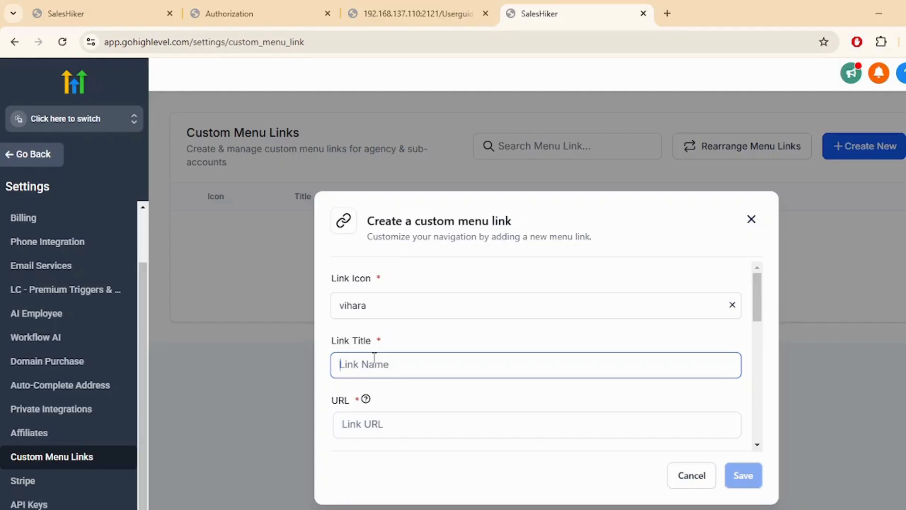
type("Sync Open den")
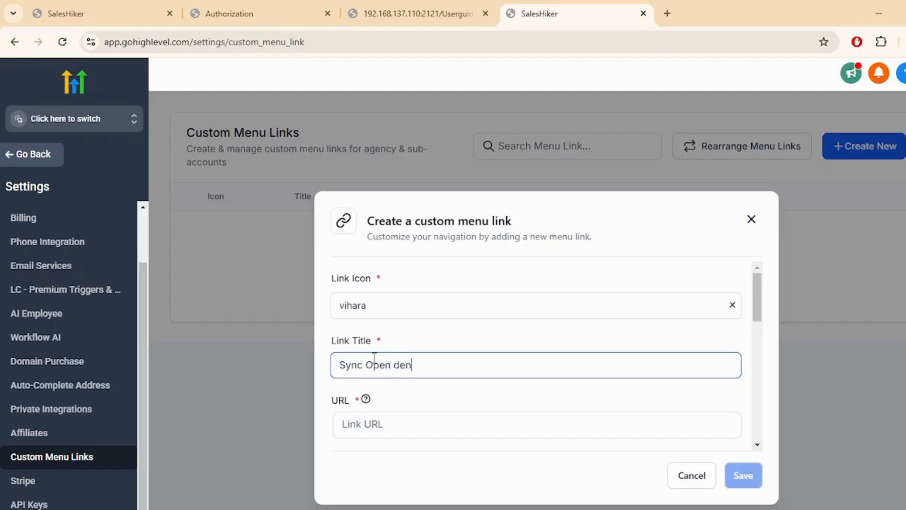
key("BackSpace")
key("BackSpace")
key("BackSpace")
key("BackSpace")
type("Denta;")
key("BackSpace")
type("l")
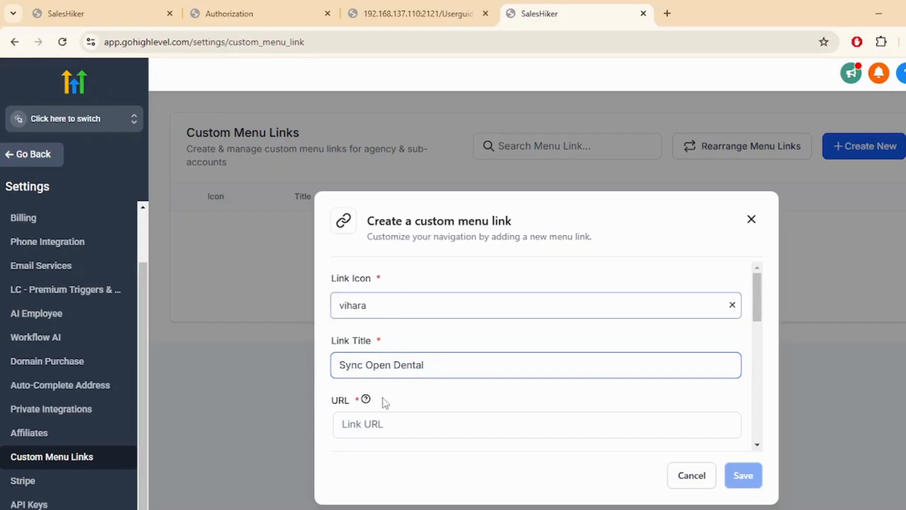
scroll(385, 396, "down", 1)
left_click(391, 360)
Paste the redirect URL as the link and keep it out of the agency sidebar
key("ctrl+v")
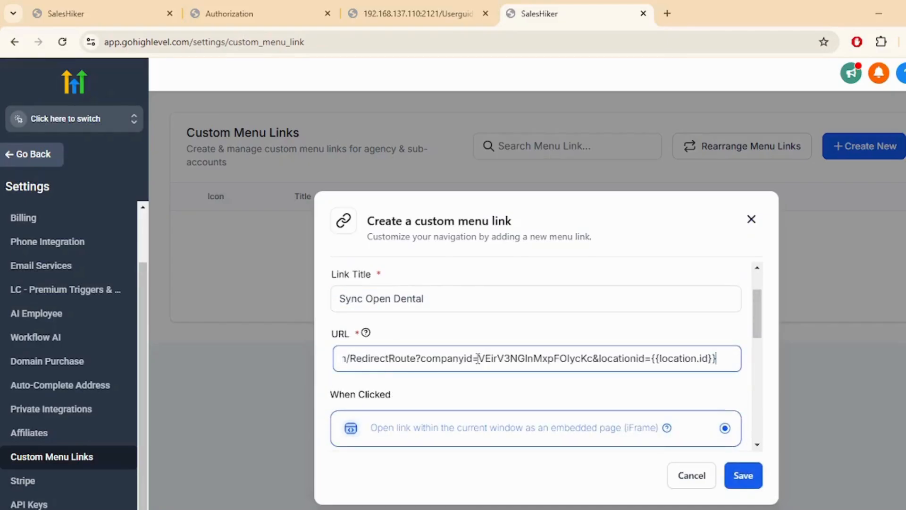
scroll(467, 388, "down", 1)
scroll(467, 388, "down", 3)
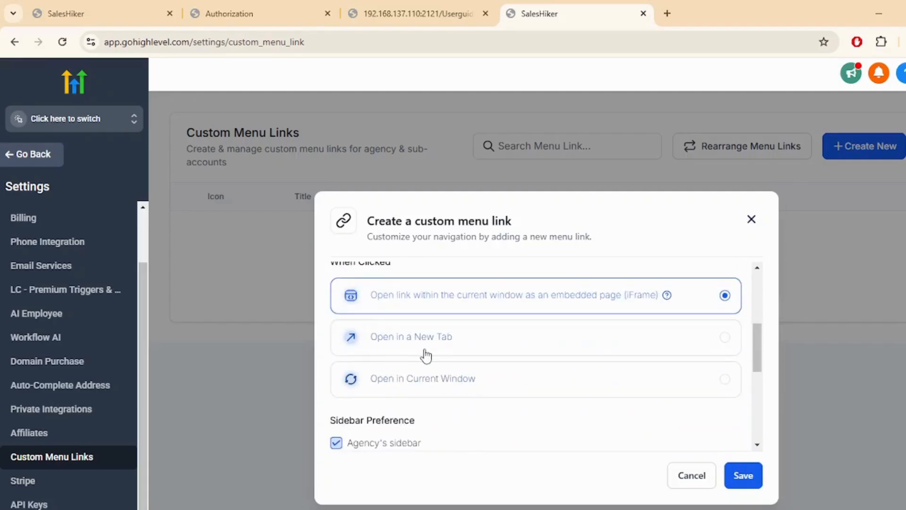
scroll(333, 344, "up", 2)
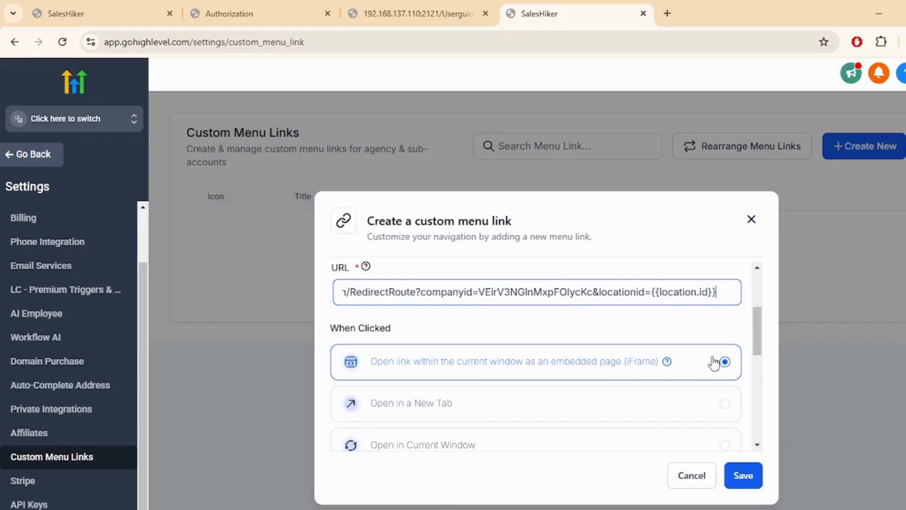
scroll(590, 362, "down", 3)
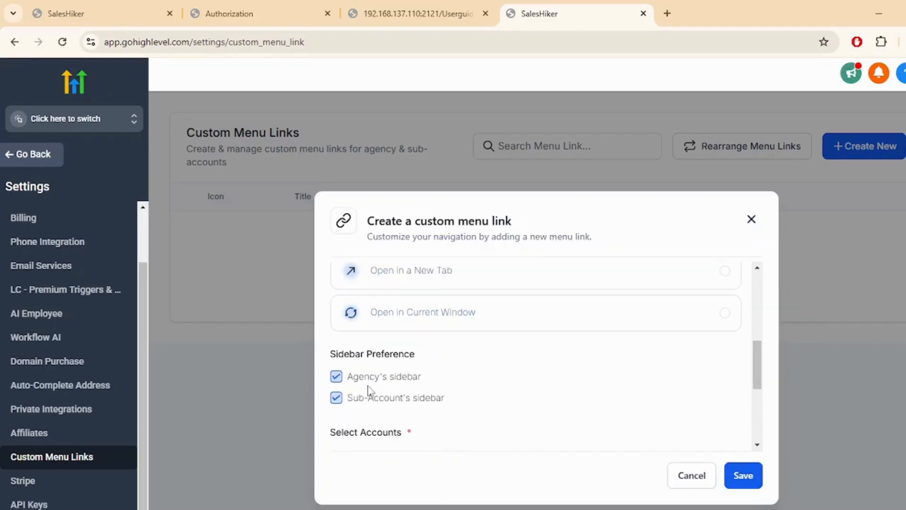
left_click(336, 376)
Show the link in all sub-accounts and make it visible to all roles
scroll(457, 361, "down", 2)
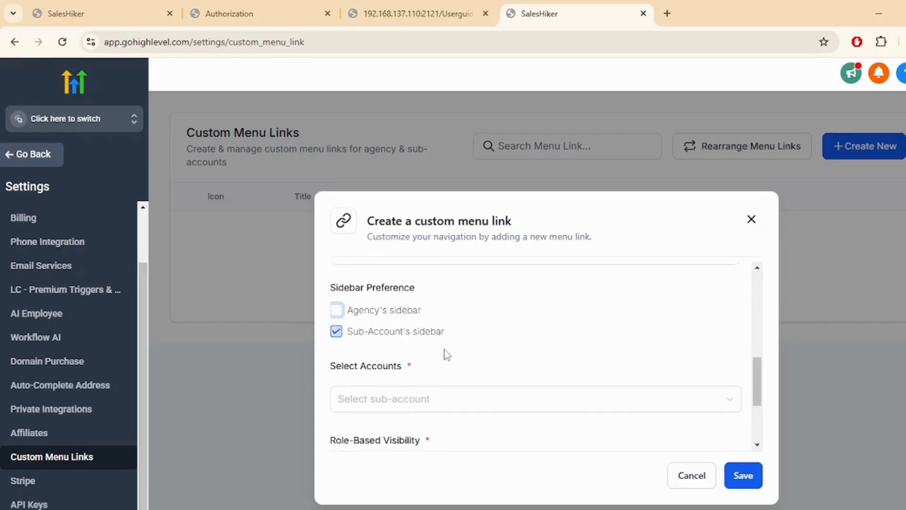
scroll(392, 359, "down", 2)
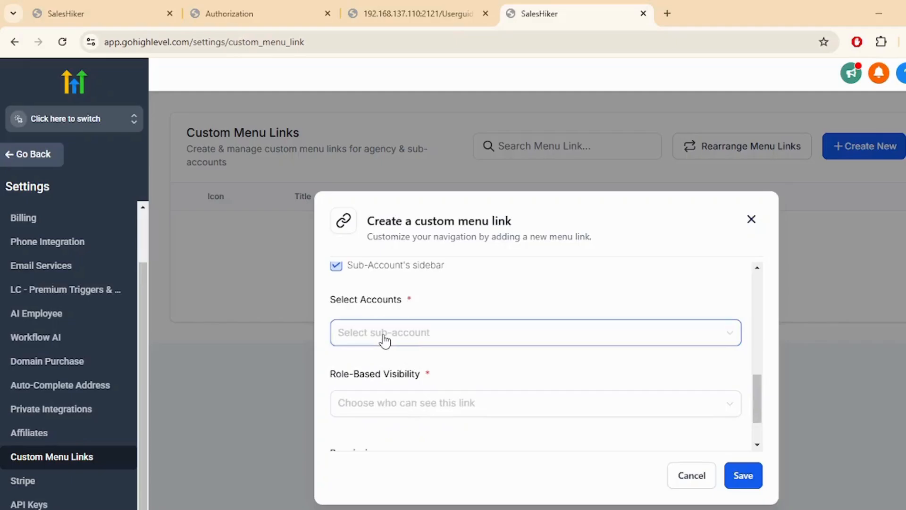
left_click(385, 340)
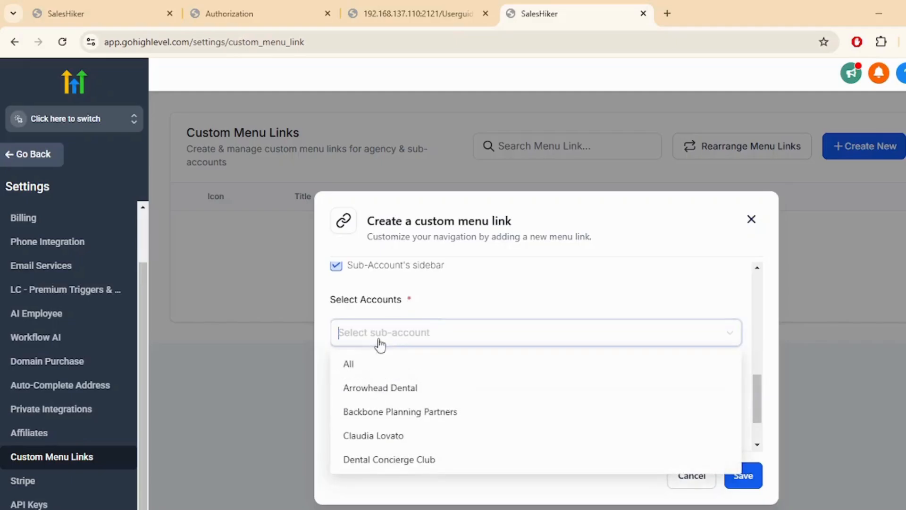
left_click(353, 364)
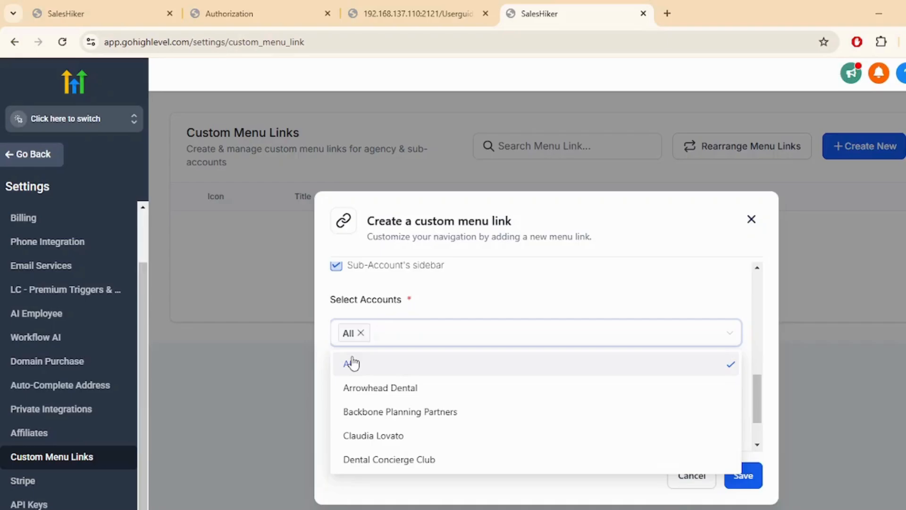
left_click(475, 310)
scroll(476, 311, "down", 2)
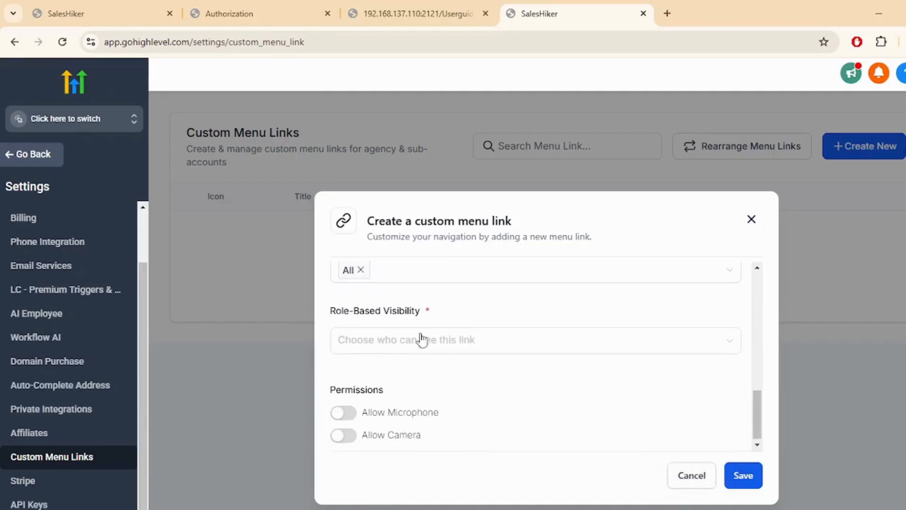
left_click(375, 349)
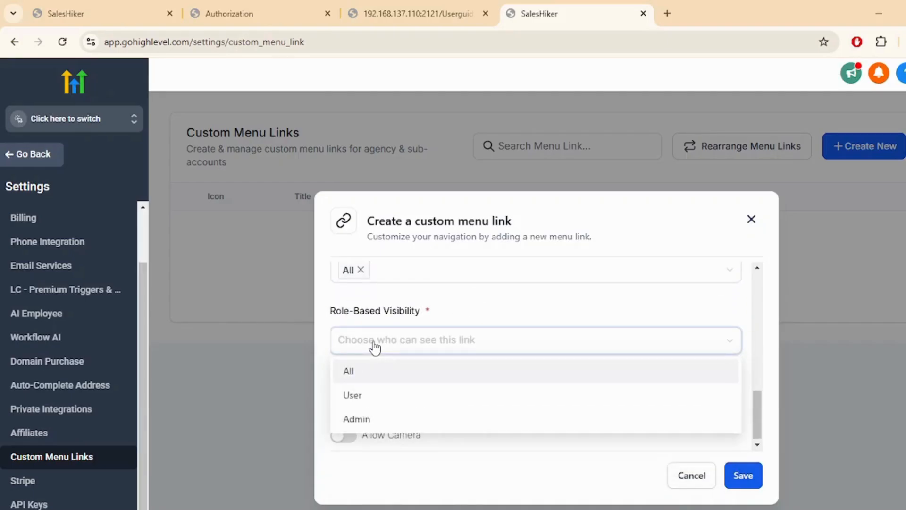
left_click(370, 375)
Allow microphone and camera for the embedded page and save the Sync Open Dental link
scroll(495, 320, "down", 1)
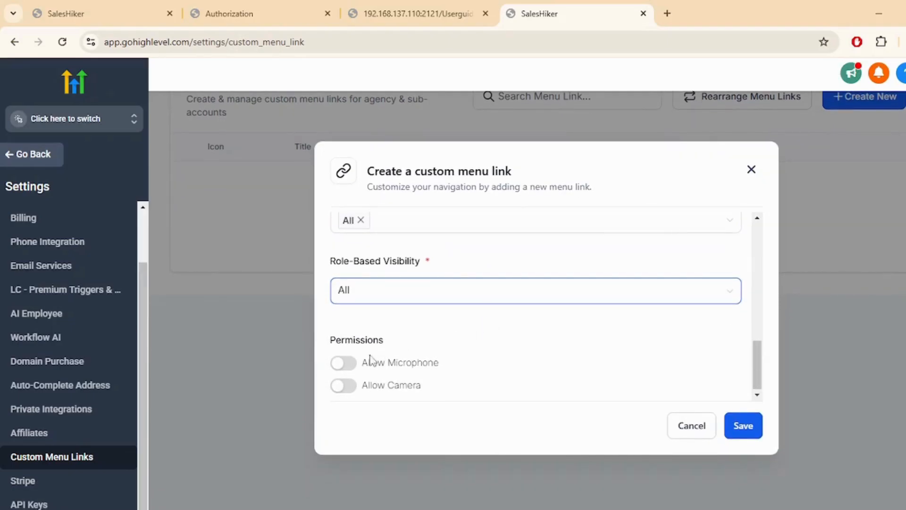
left_click(343, 363)
left_click(340, 386)
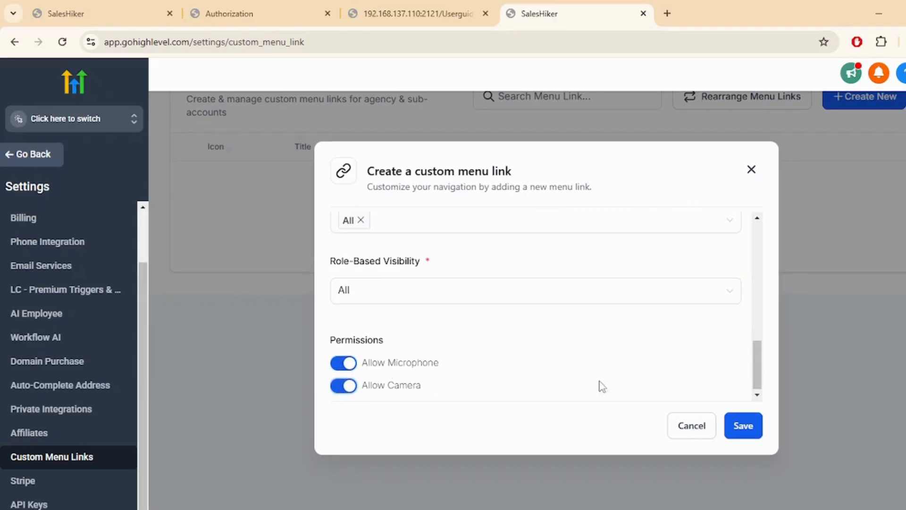
left_click(742, 427)
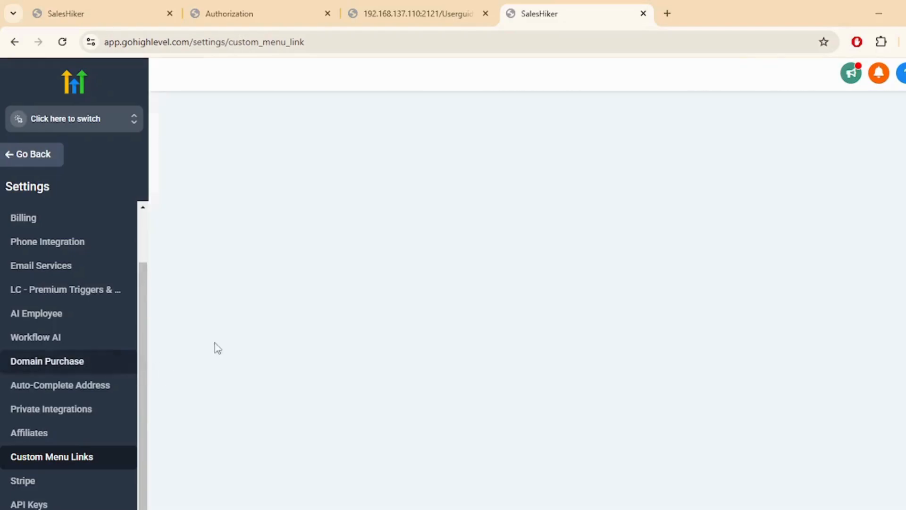
scroll(366, 343, "up", 1)
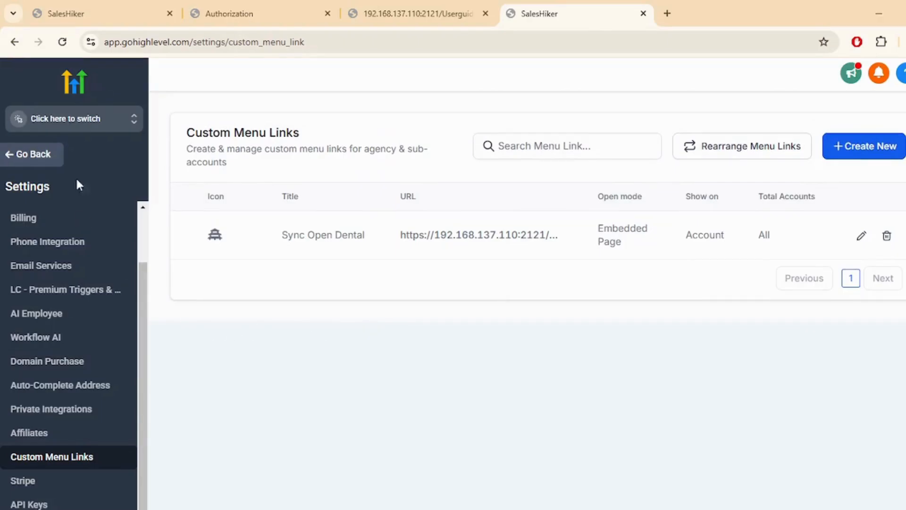
left_click(121, 126)
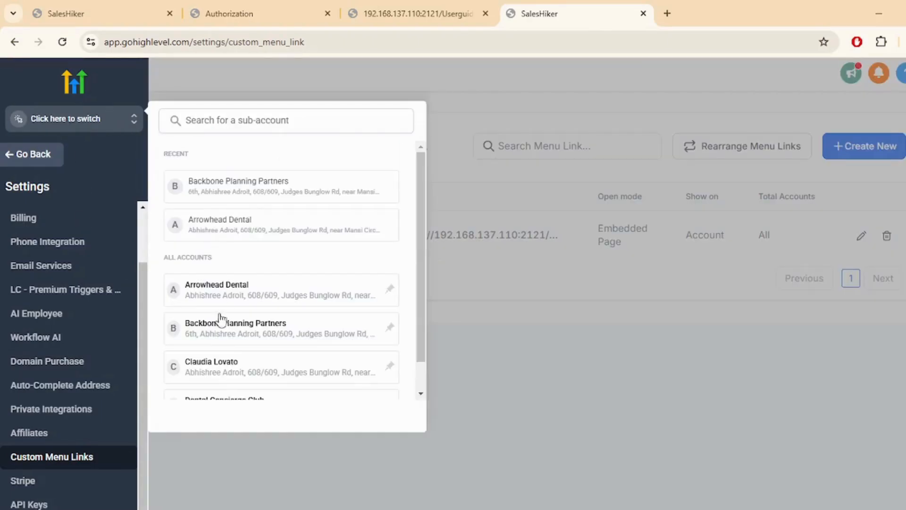
Switch to the Backbone Planning Partners sub-account and open the Sync Open Dental menu page
left_click(222, 328)
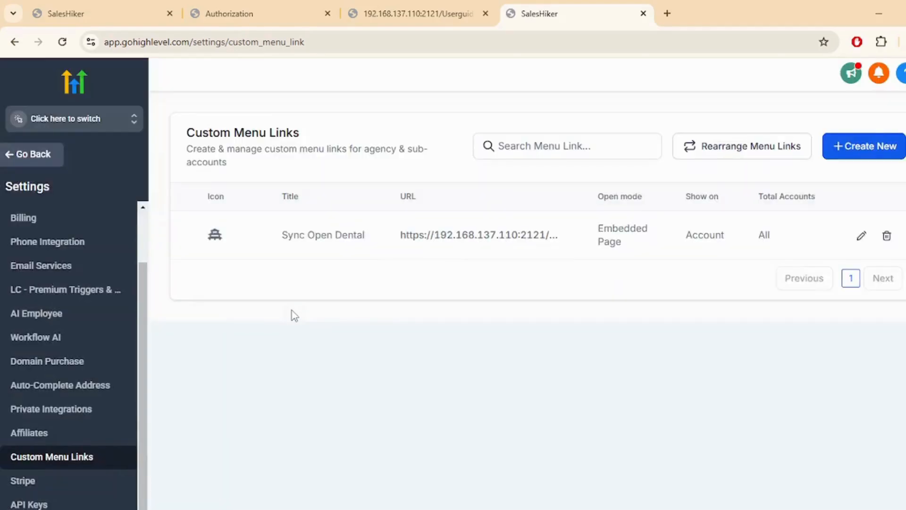
scroll(73, 313, "down", 1)
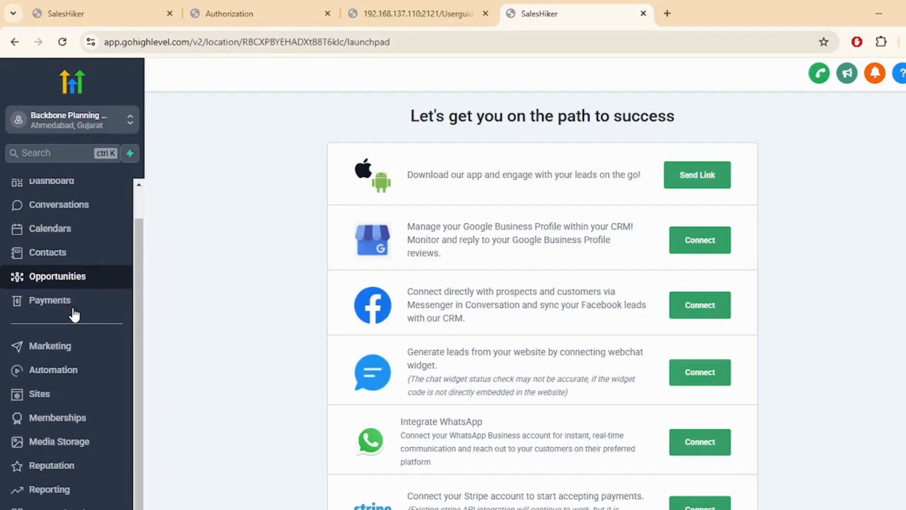
scroll(61, 439, "down", 1)
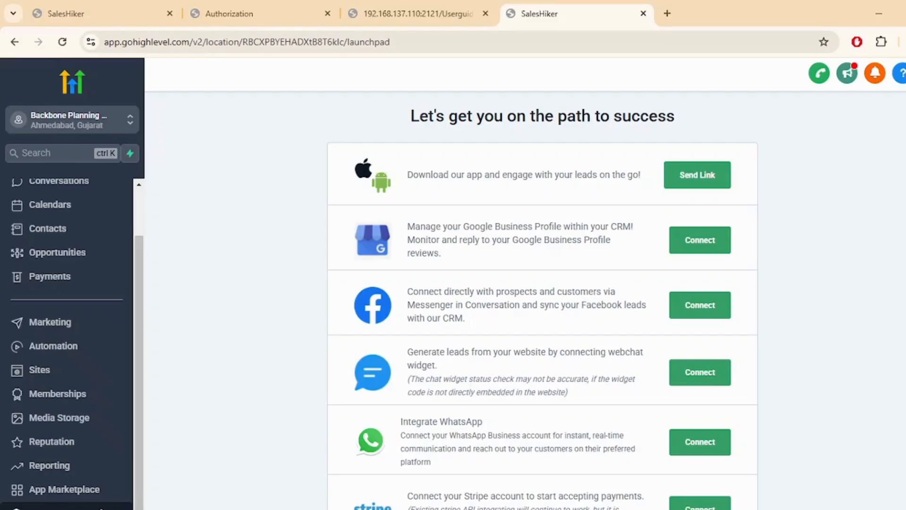
left_click(81, 508)
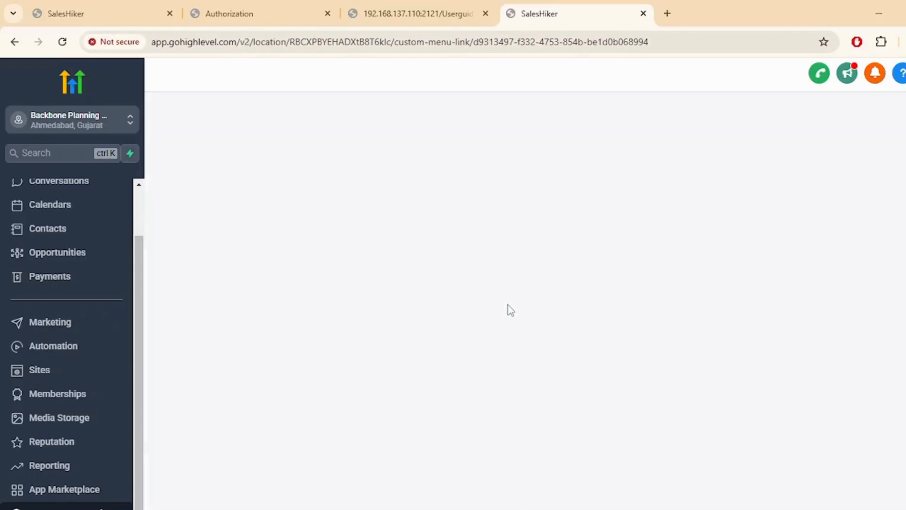
Enter the new user's first name, last name and e-mail address on the registration form
scroll(510, 158, "down", 2)
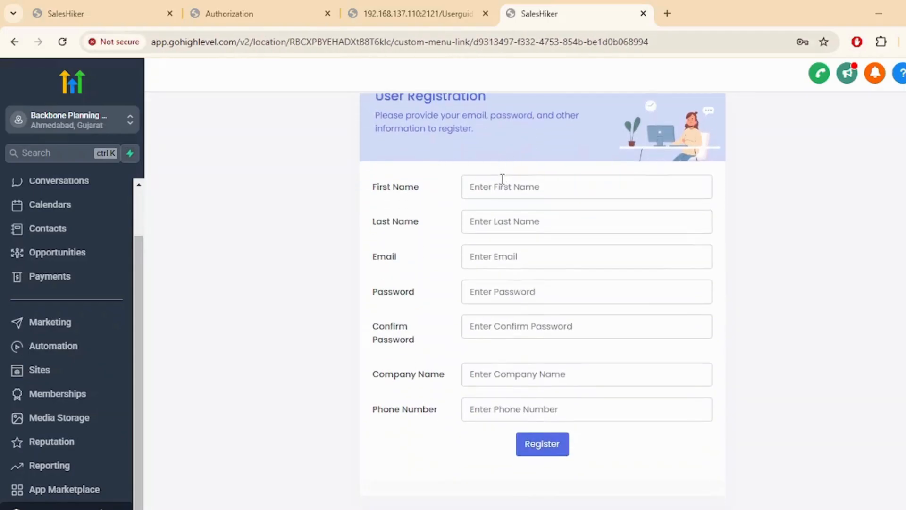
left_click(502, 178)
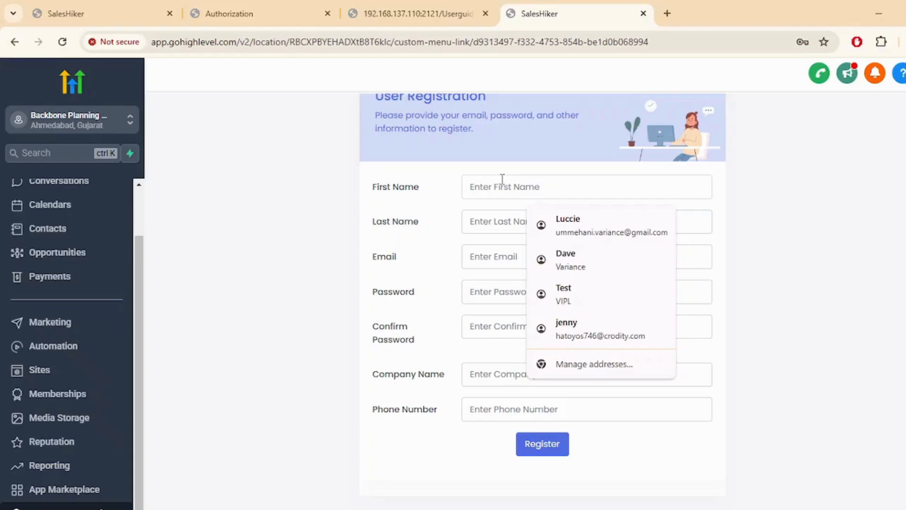
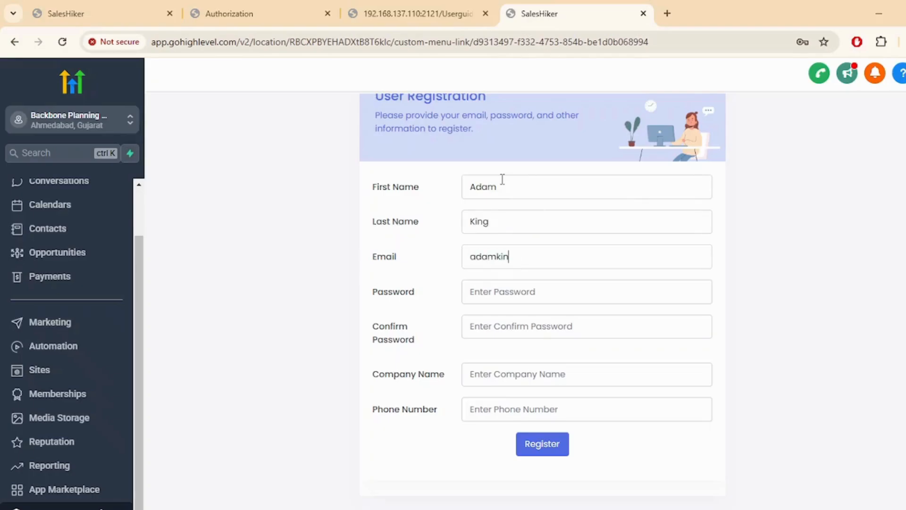
key("ctrl+a")
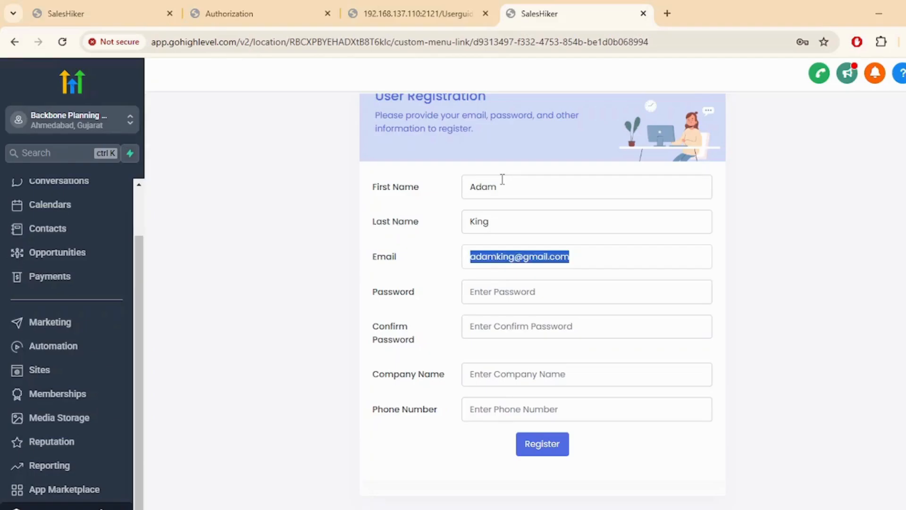
Type the account password and matching confirmation password
left_click(509, 297)
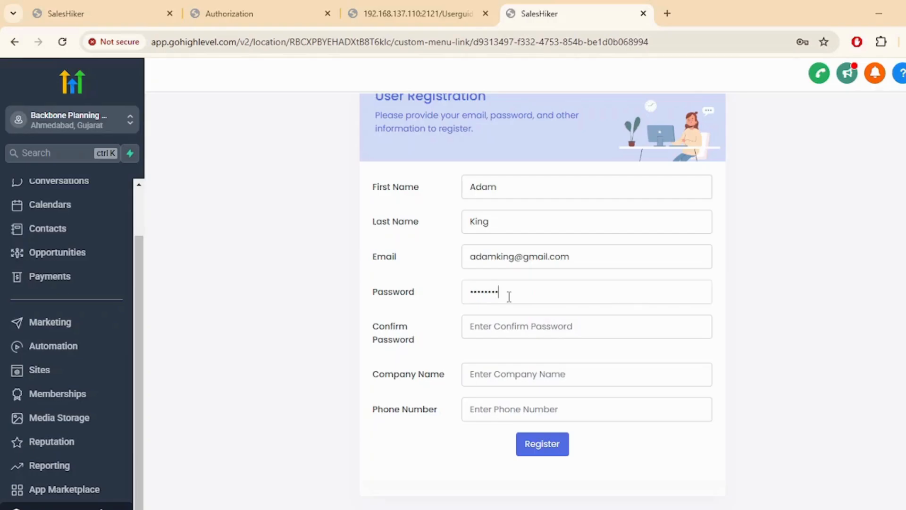
key("Tab")
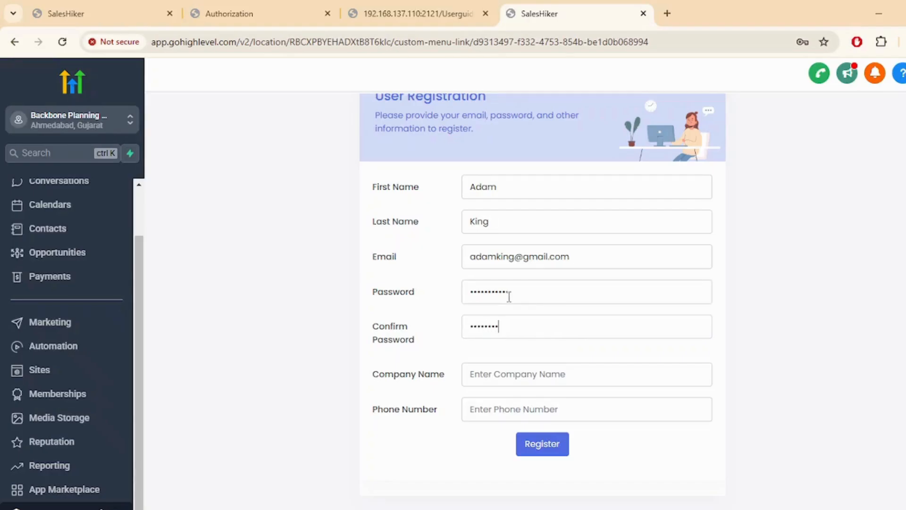
left_click(501, 292)
left_click(498, 325)
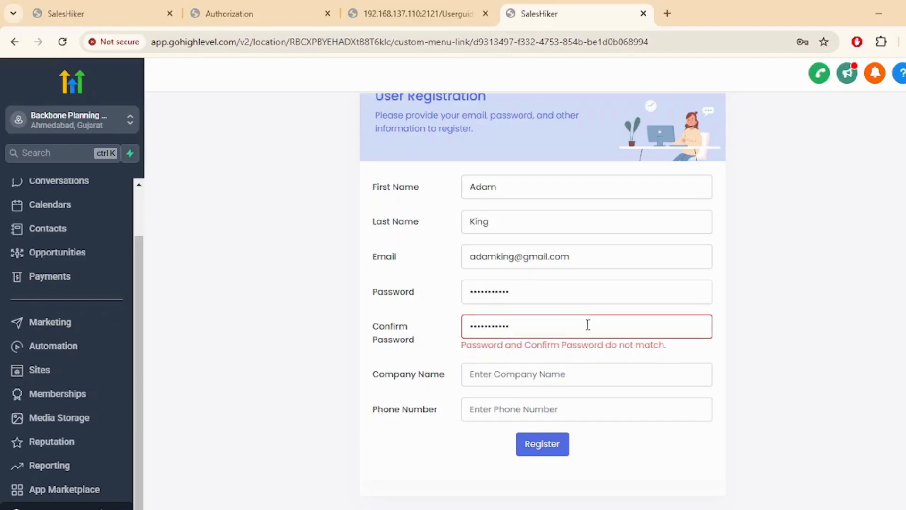
type("0")
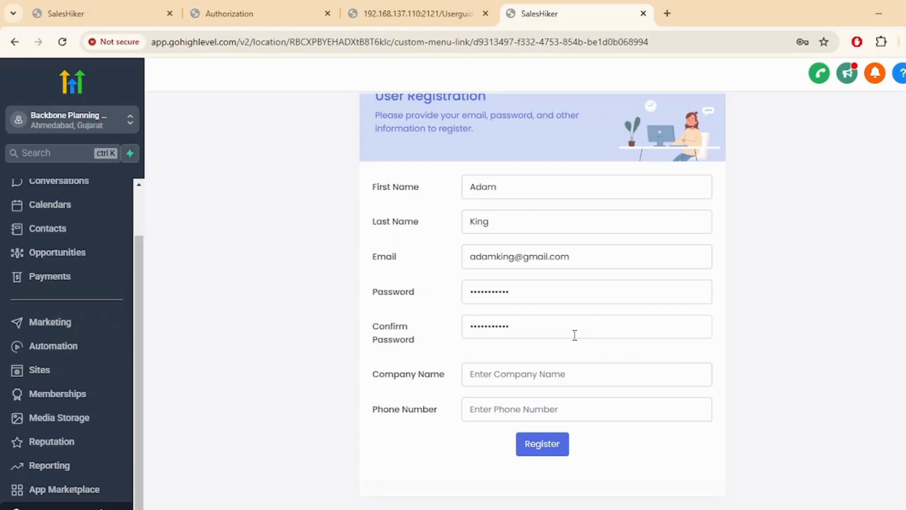
Fill company and phone from a saved suggestion, register, and save the login in the browser
left_click(509, 372)
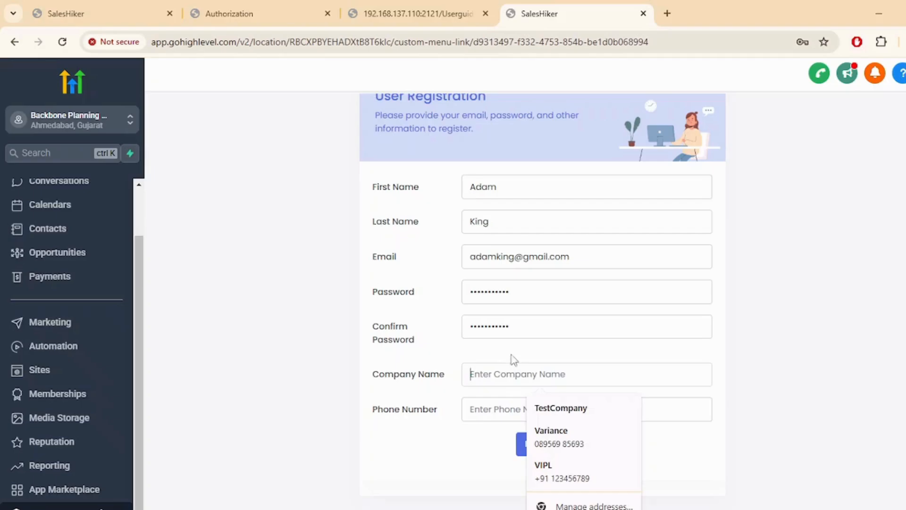
left_click(551, 428)
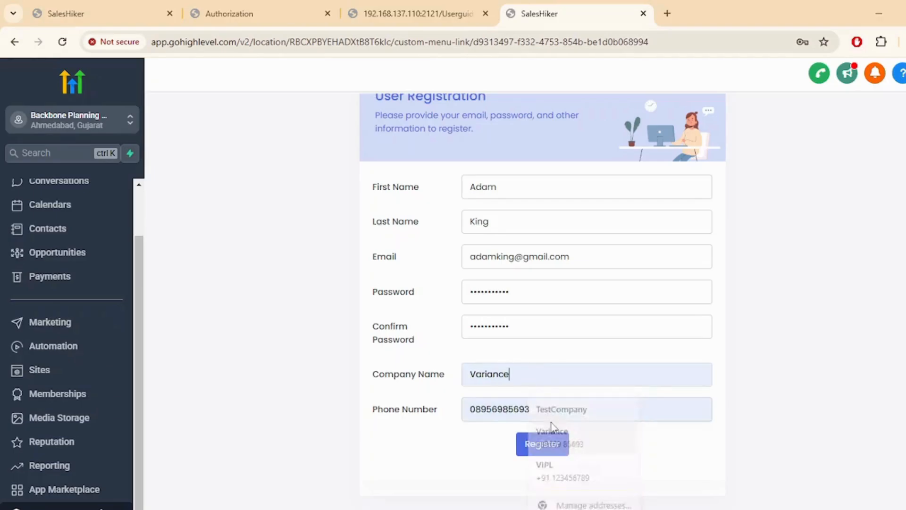
left_click(545, 446)
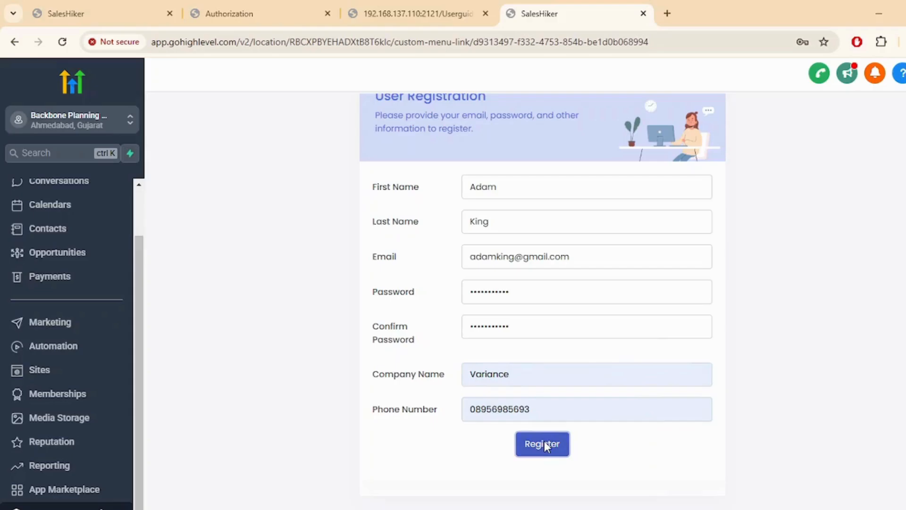
left_click(753, 261)
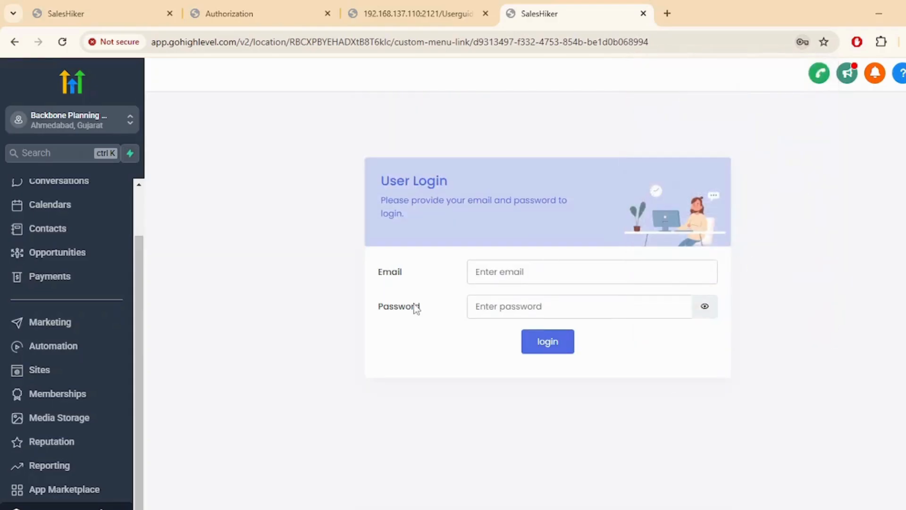
Log in to ConnectorApp with the saved credentials to reach the dashboard
left_click(496, 276)
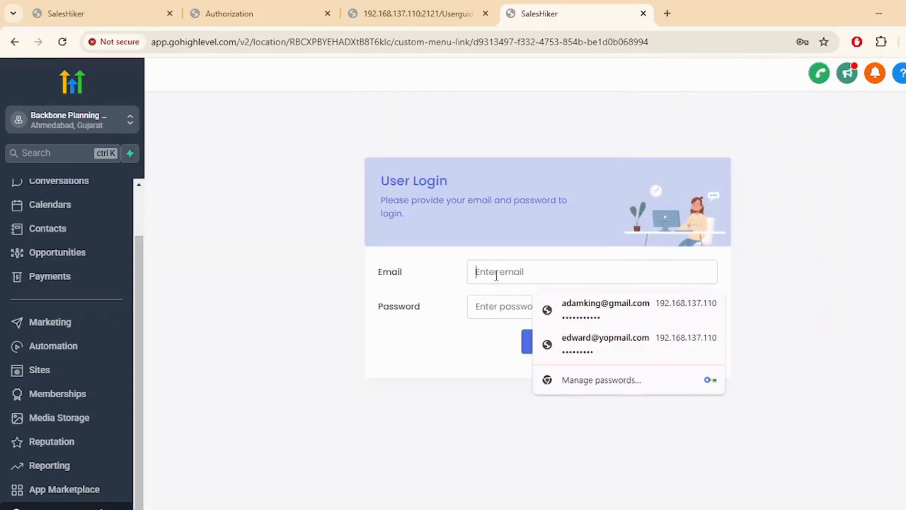
left_click(613, 305)
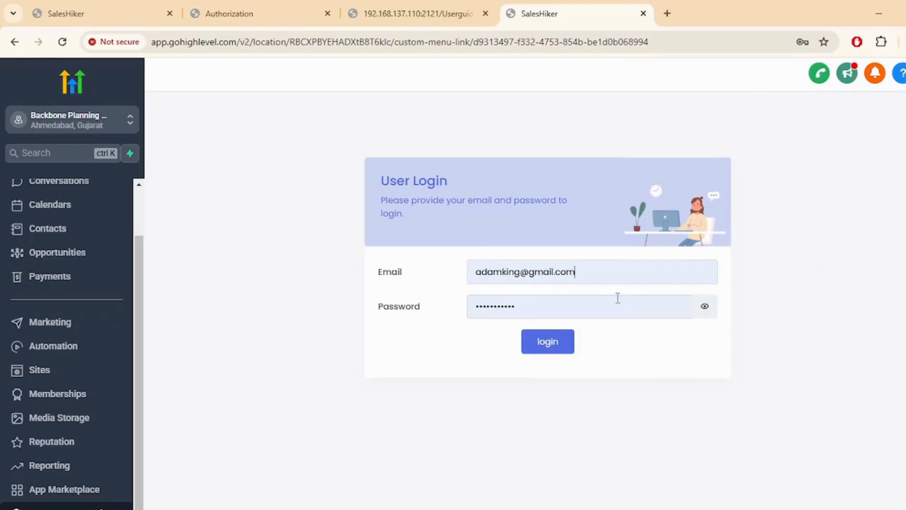
left_click(534, 350)
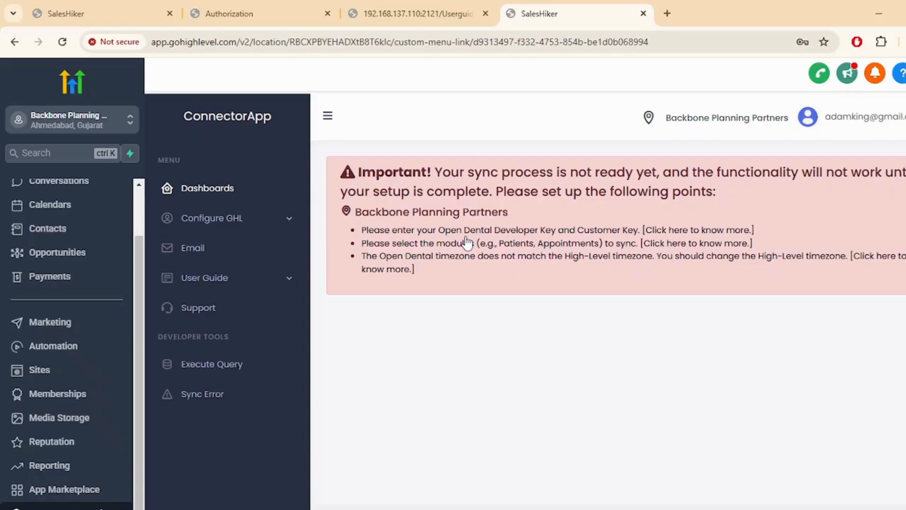
Open the Open Dental key setup and paste the Customer Key and Developer Key
left_click(653, 230)
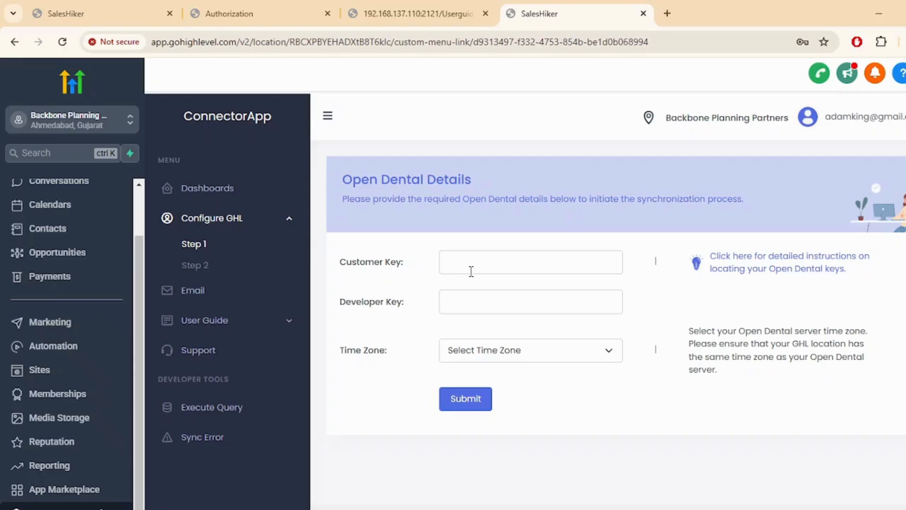
left_click(456, 270)
left_click(472, 301)
key("super+v")
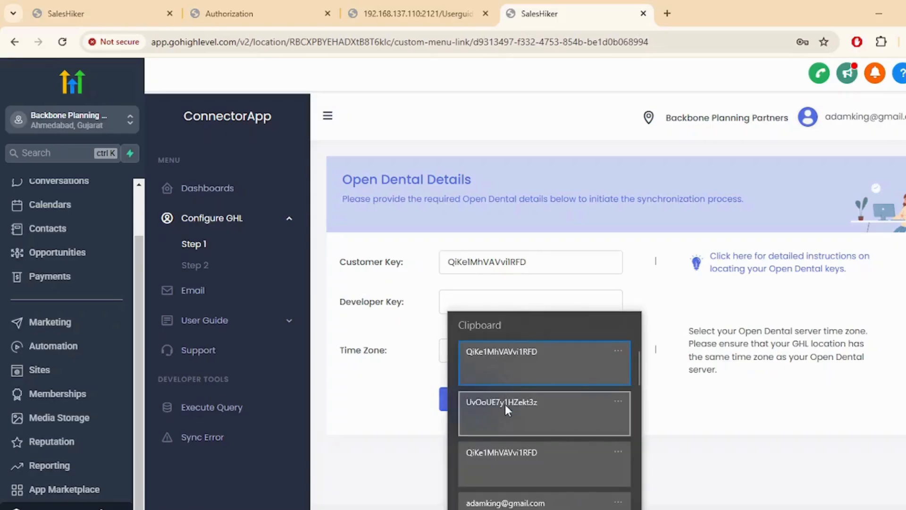
left_click(505, 404)
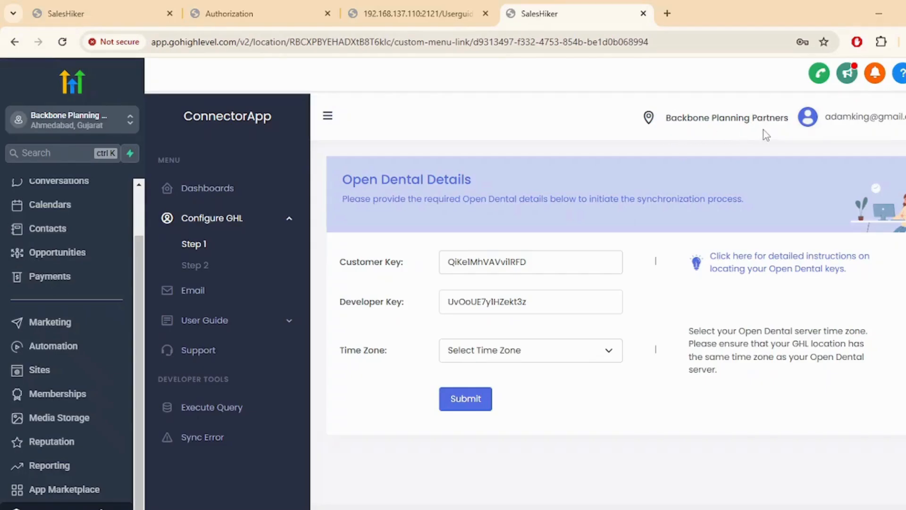
Set the time zone to India Standard Time and open the key instructions guide
left_click(546, 355)
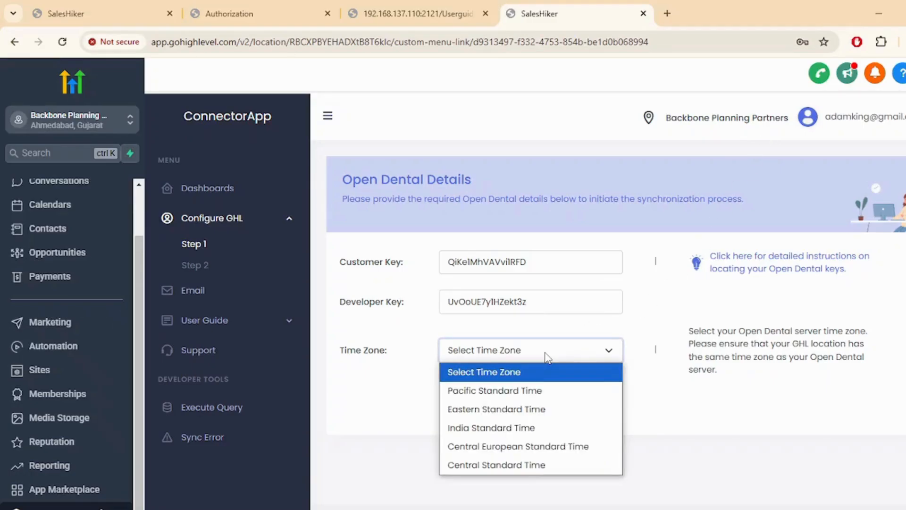
left_click(534, 429)
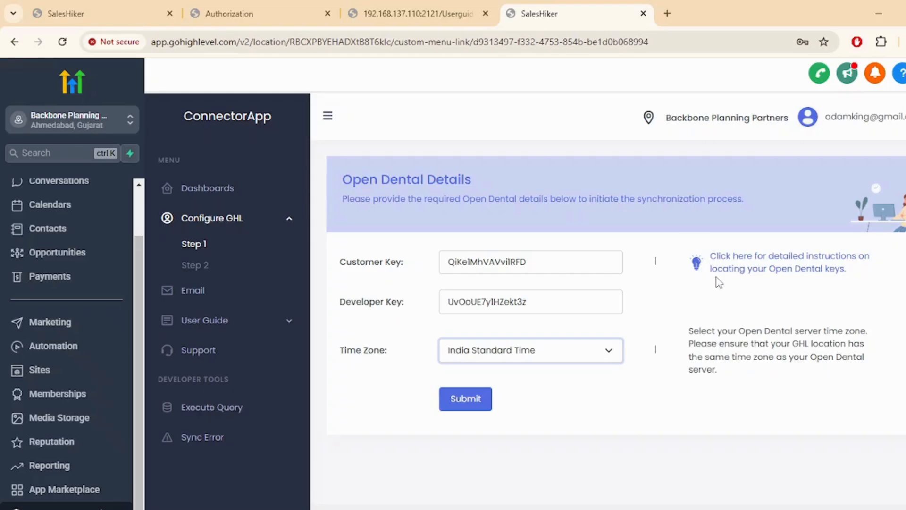
left_click(763, 273)
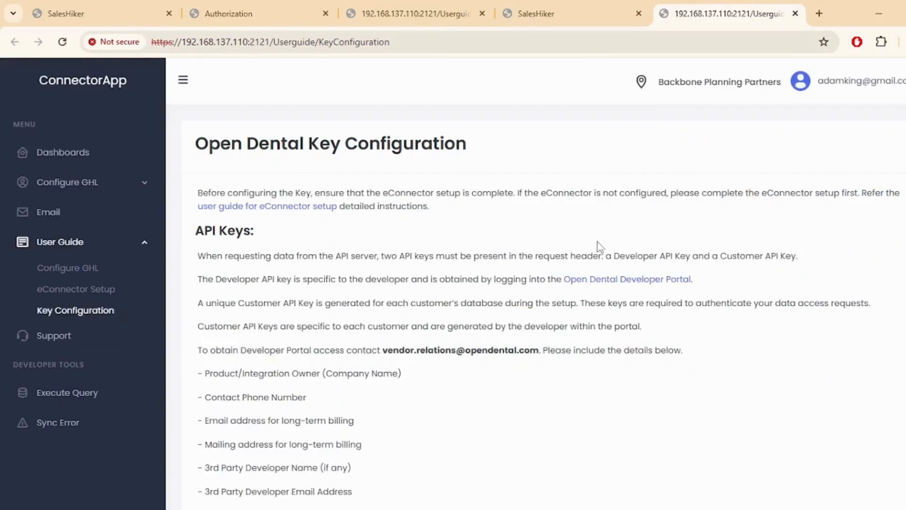
Review the API Key Setup steps in the guide, then go back to the SalesHiker tab's form
scroll(582, 245, "down", 8)
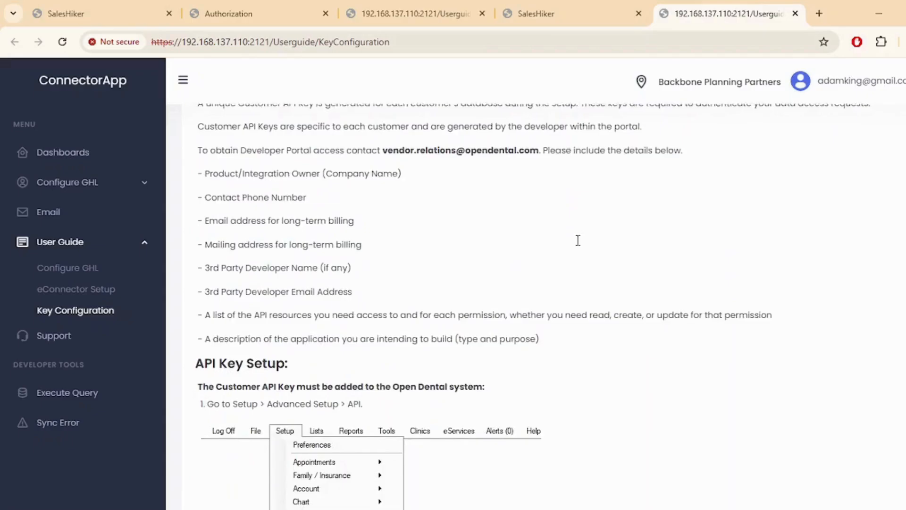
scroll(580, 245, "down", 1)
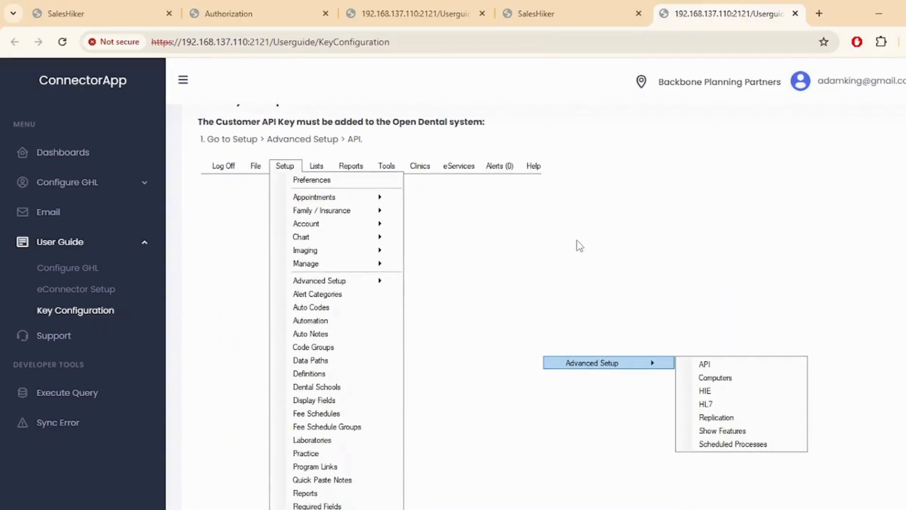
scroll(580, 245, "down", 8)
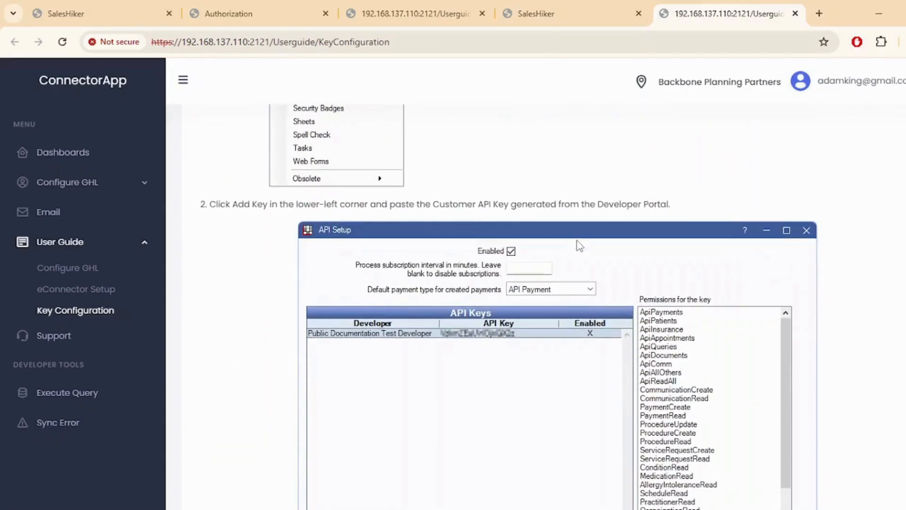
scroll(577, 241, "down", 6)
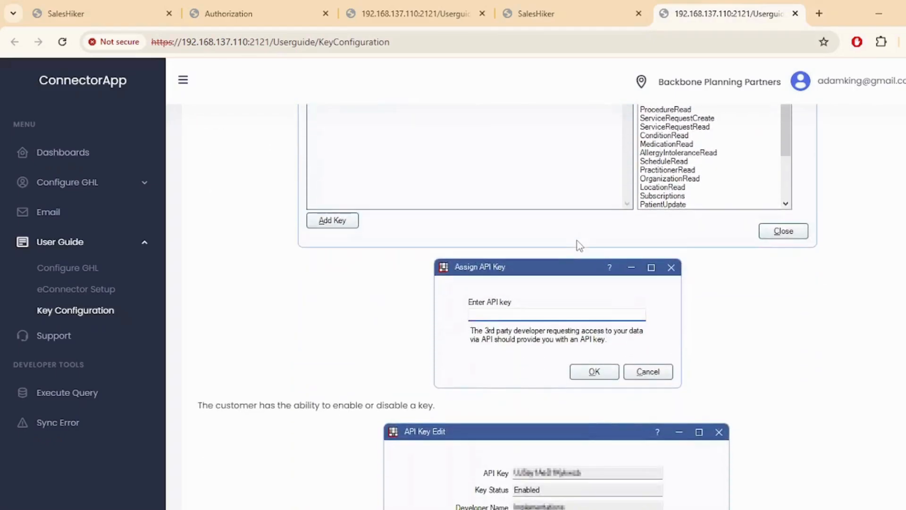
scroll(580, 245, "down", 4)
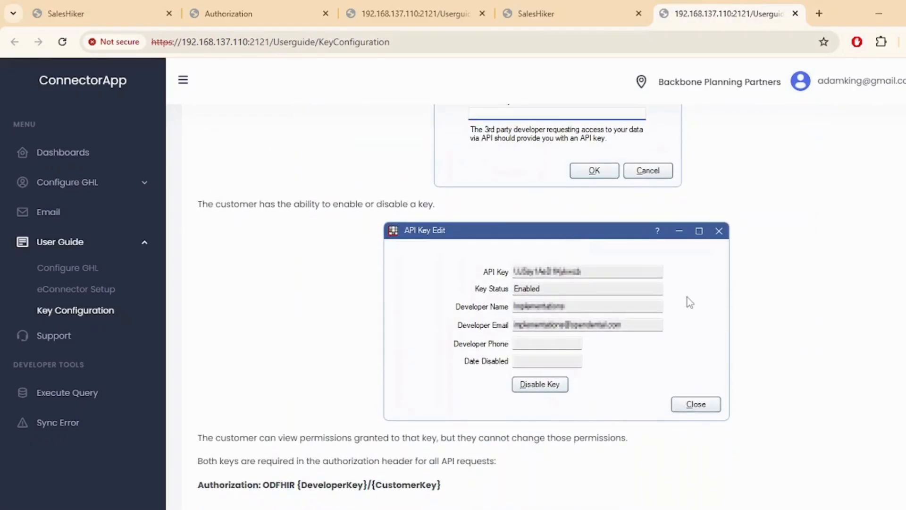
left_click(615, 8)
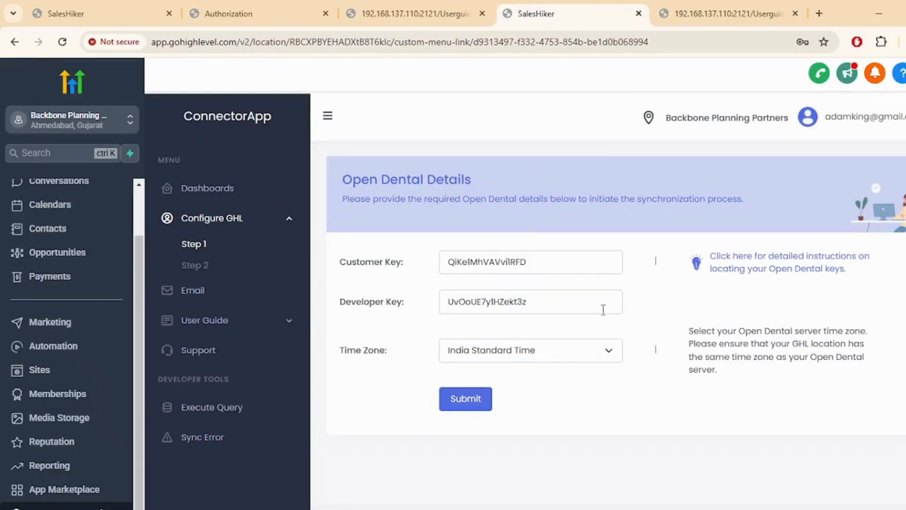
Submit the Open Dental keys and time zone, then return to the ConnectorApp dashboard
left_click(466, 404)
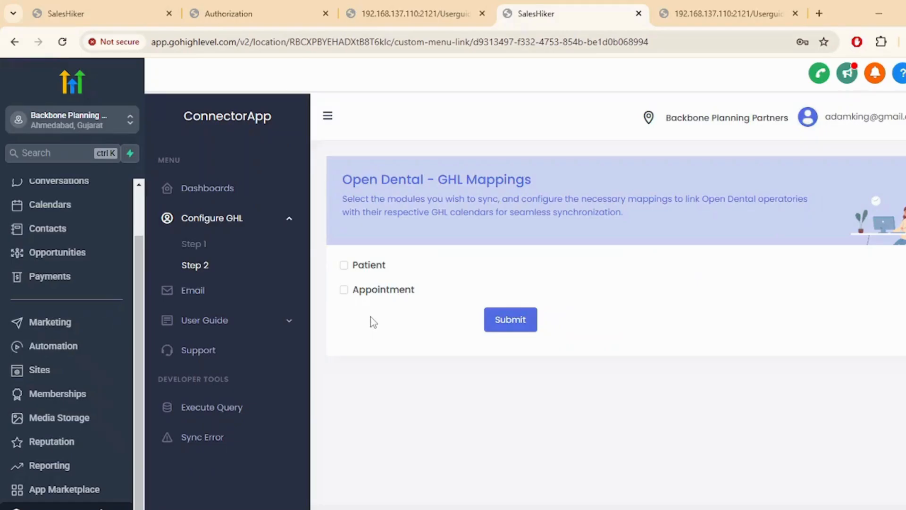
left_click(227, 188)
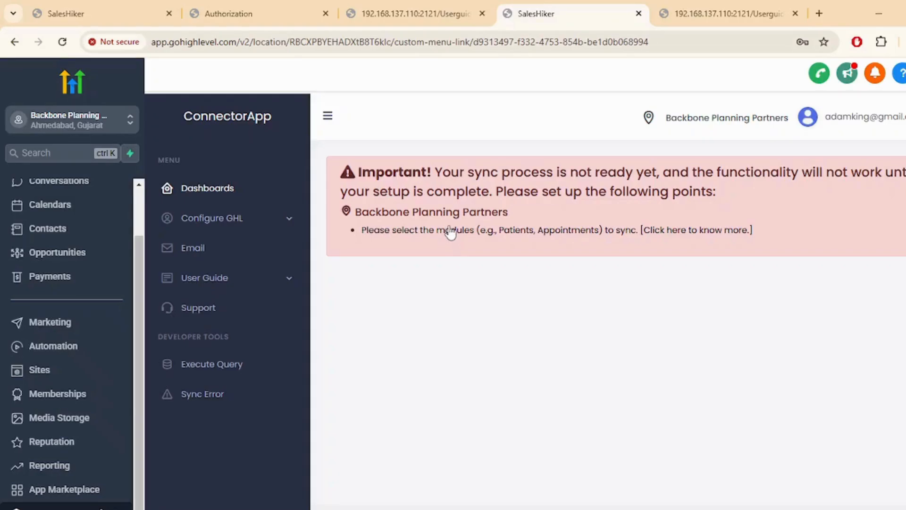
Enable Patient sync starting 2024-01-01, and enable Appointment sync
left_click(451, 232)
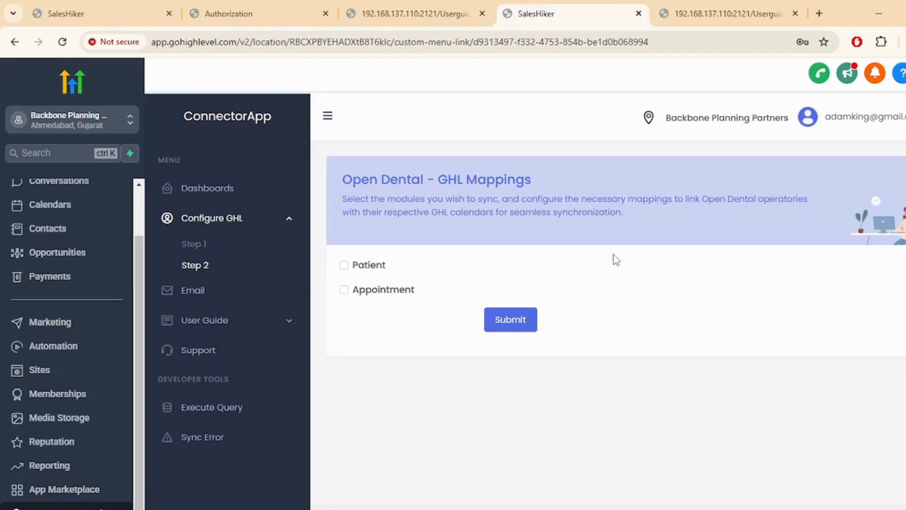
left_click(344, 265)
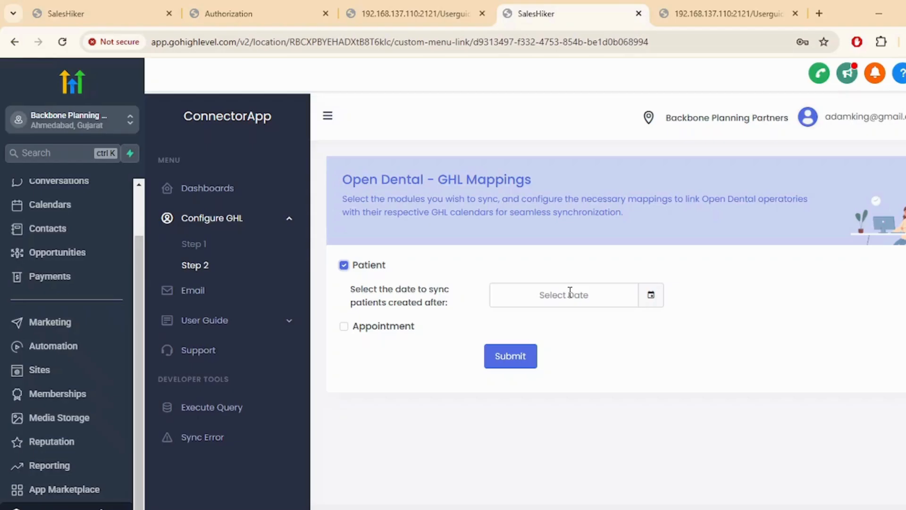
left_click(570, 292)
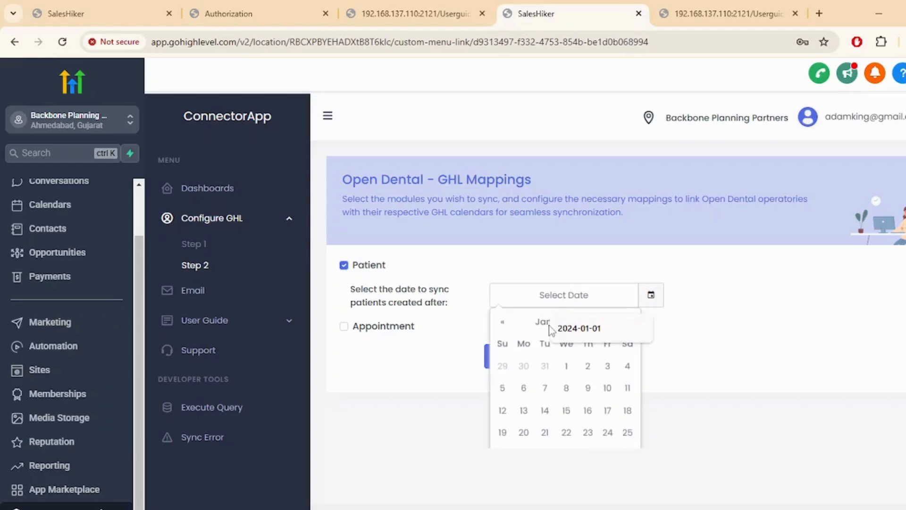
left_click(553, 331)
left_click(694, 272)
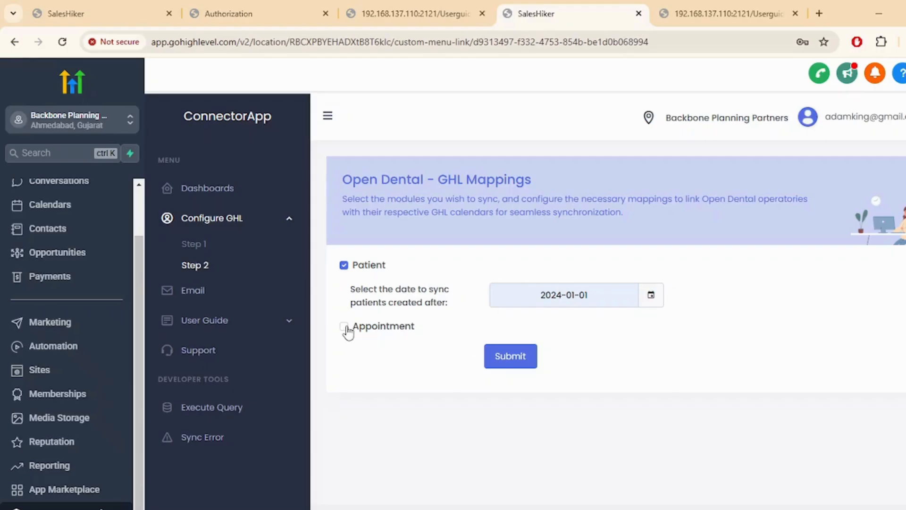
left_click(344, 328)
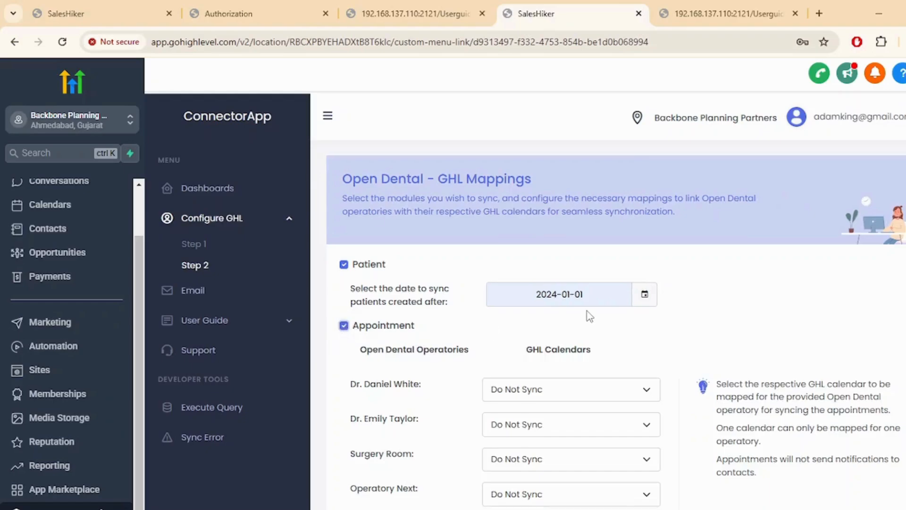
scroll(588, 312, "down", 3)
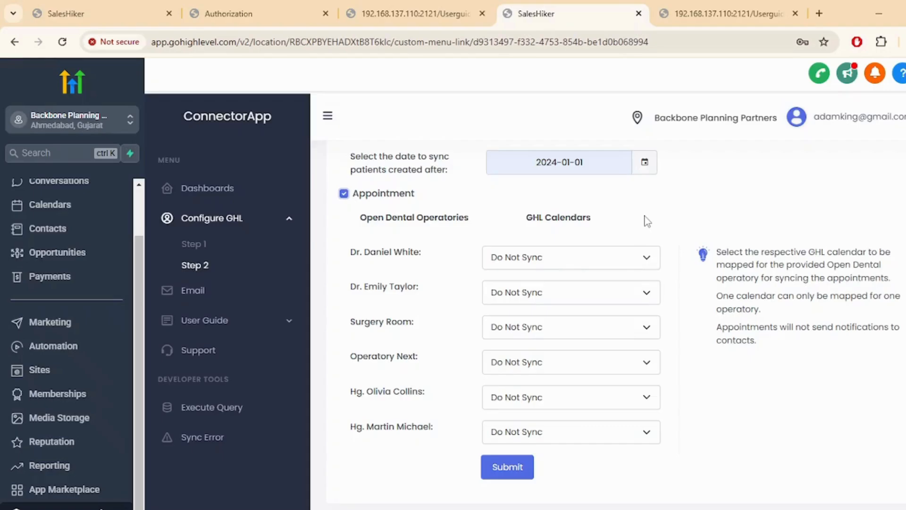
left_click(613, 263)
left_click(553, 293)
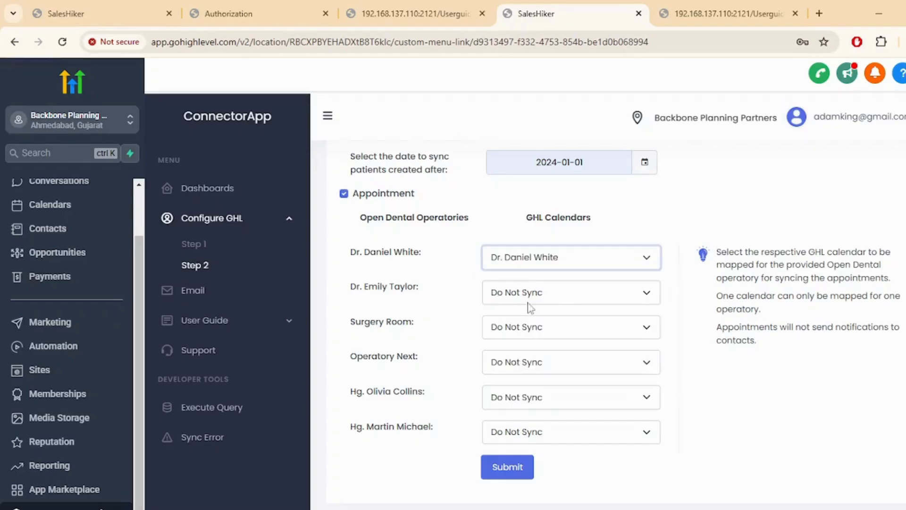
left_click(518, 297)
left_click(521, 351)
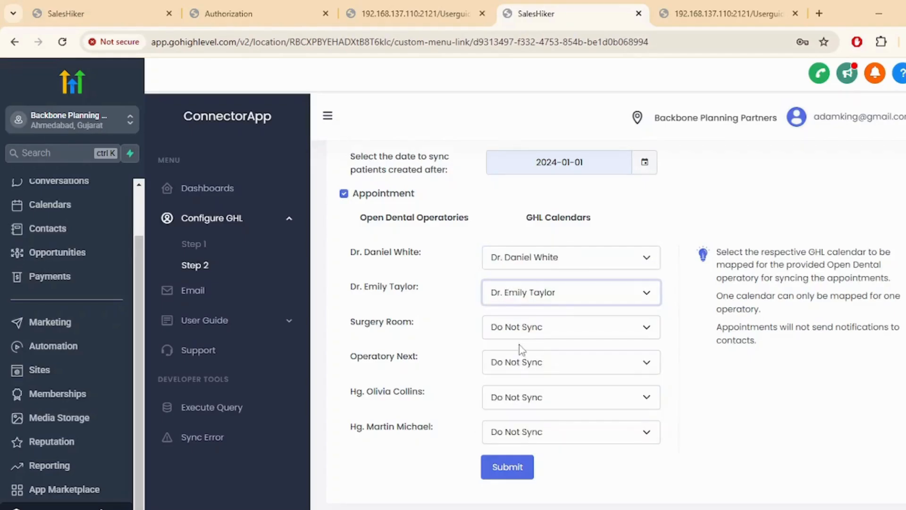
left_click(532, 330)
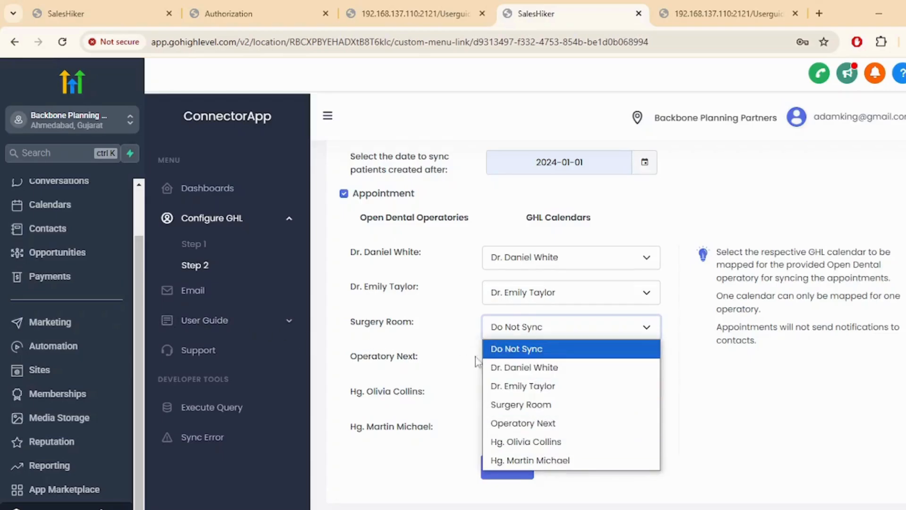
left_click(522, 405)
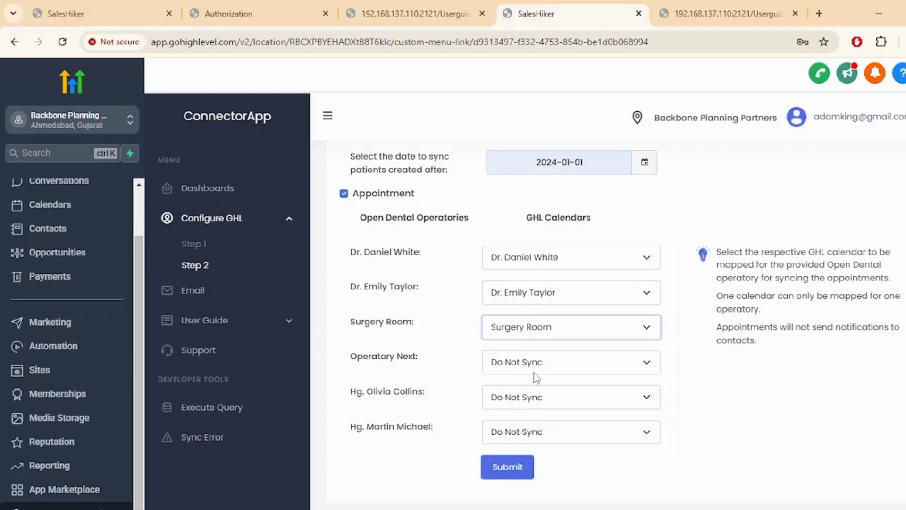
left_click(535, 362)
left_click(535, 465)
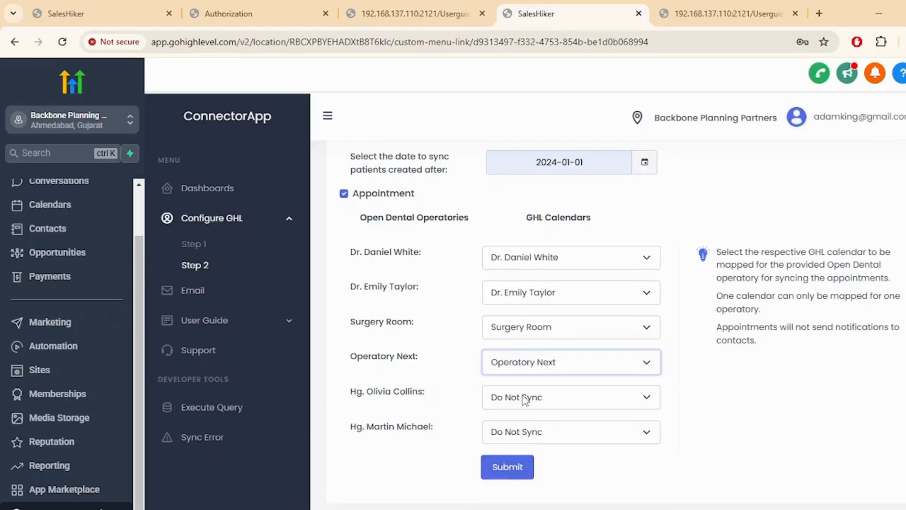
left_click(523, 397)
left_click(524, 506)
left_click(530, 438)
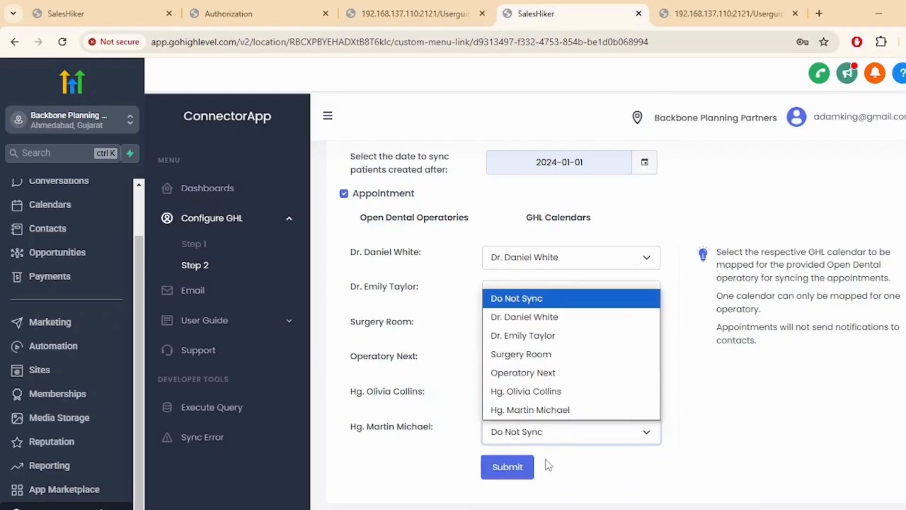
left_click(539, 411)
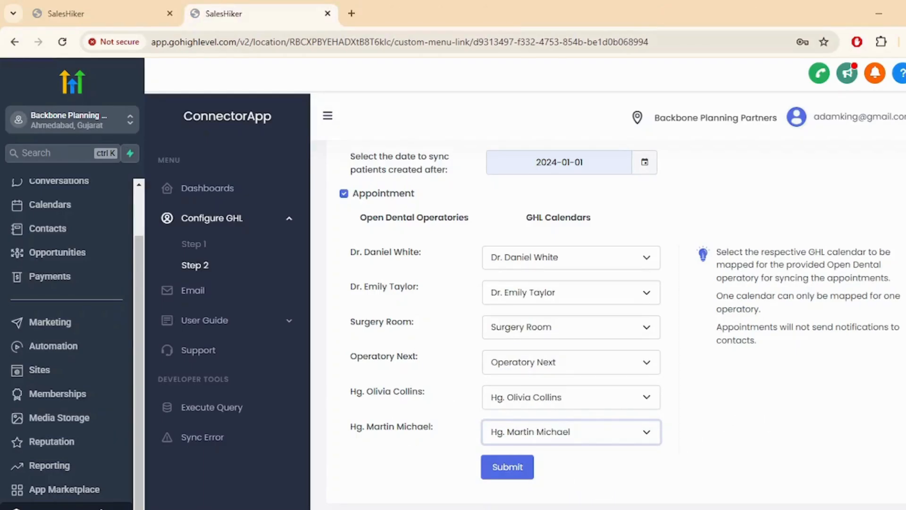
left_click(632, 508)
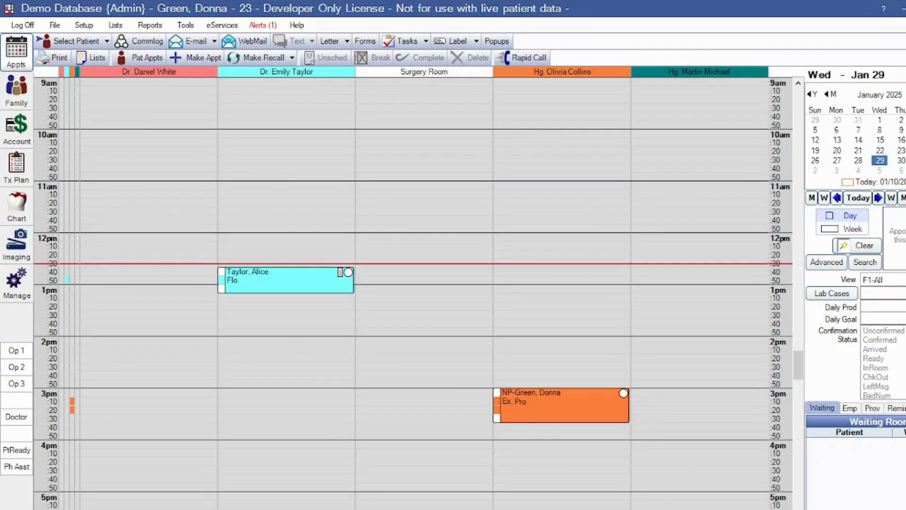
Go back to the ConnectorApp Step 2 mapping tab after glancing at GoHighLevel's calendar settings
left_click(649, 508)
left_click(104, 13)
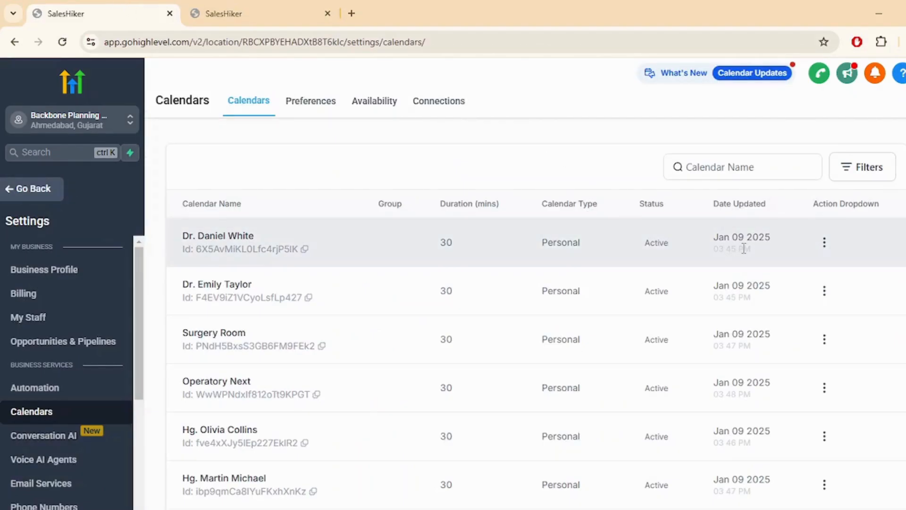
left_click(231, 12)
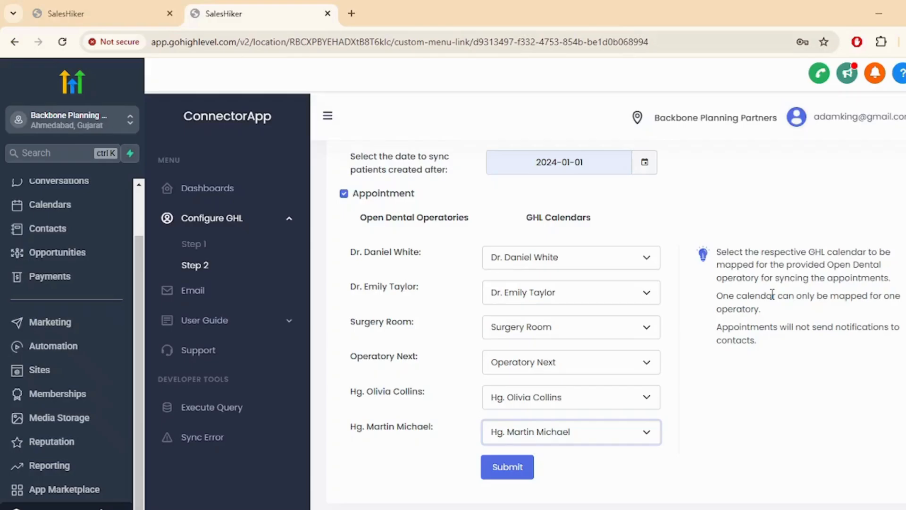
Submit the Step 2 operatory-to-calendar mapping
left_click(508, 461)
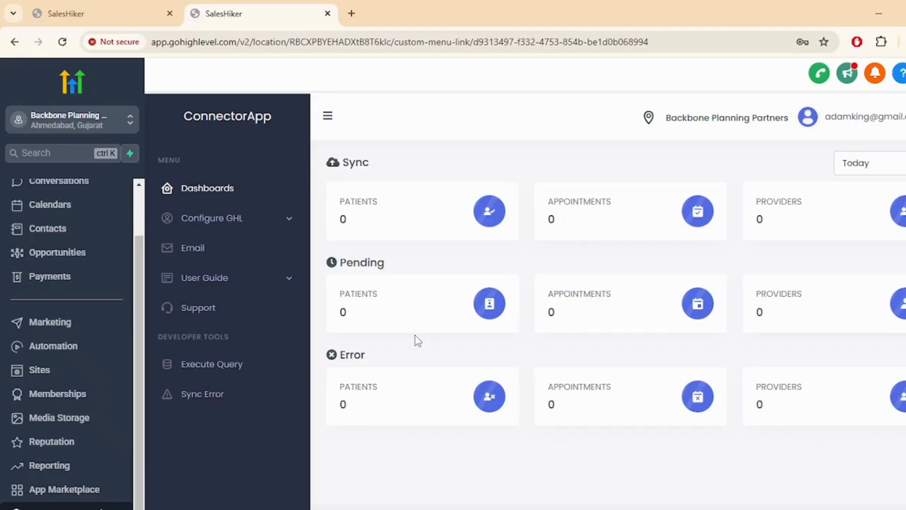
Refresh the ConnectorApp dashboard to see 15 patients, 3 appointments and 6 providers pending
left_click(232, 196)
left_click_drag(328, 166, 411, 168)
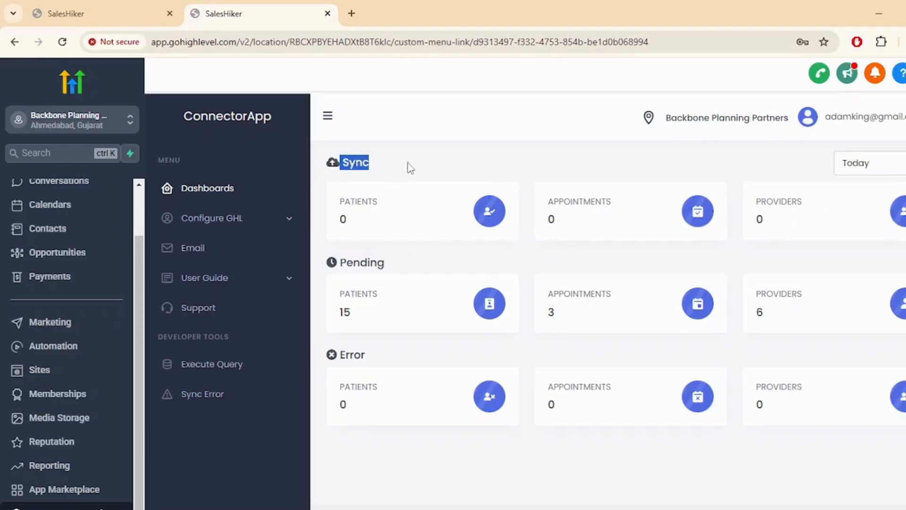
left_click(438, 164)
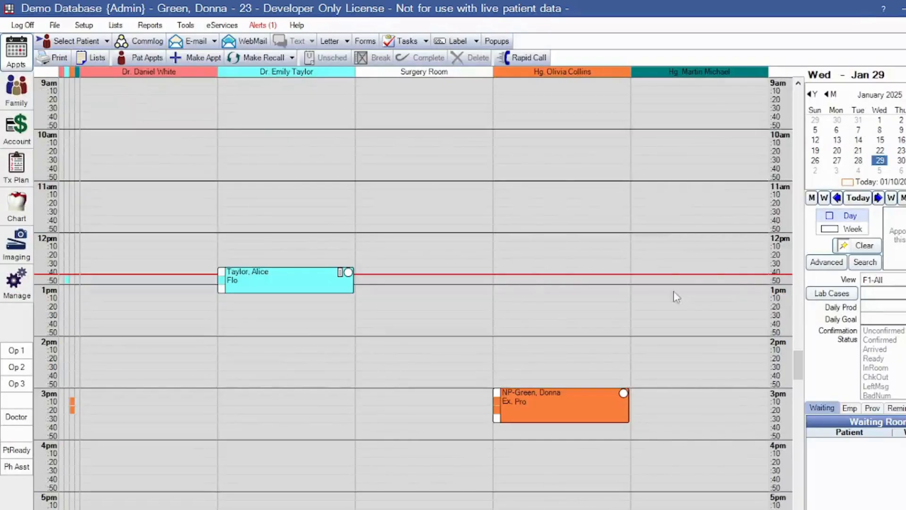
In Open Dental, check the patient list and move the schedule to Thursday January 23
left_click(72, 45)
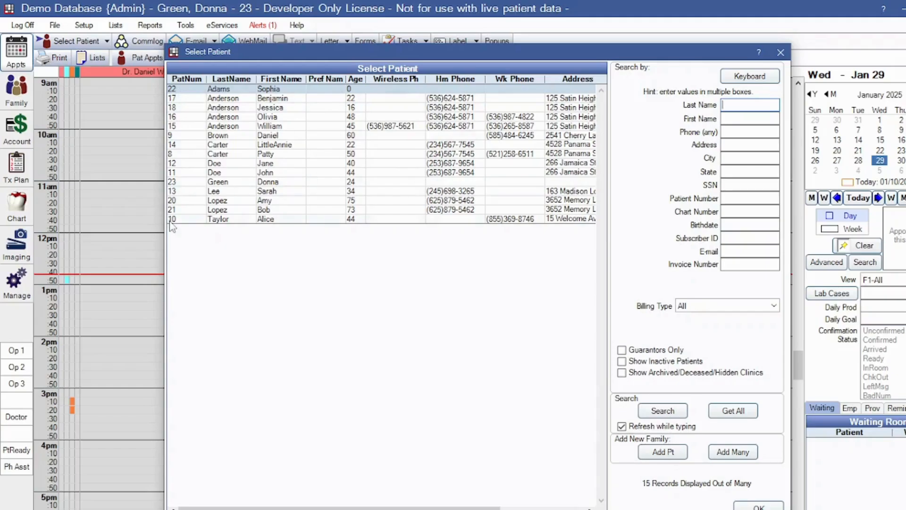
left_click(781, 52)
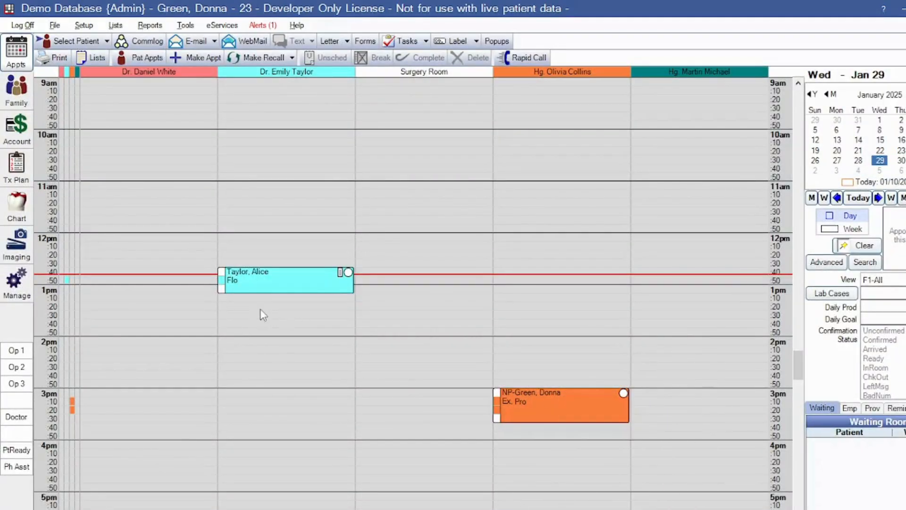
left_click(900, 150)
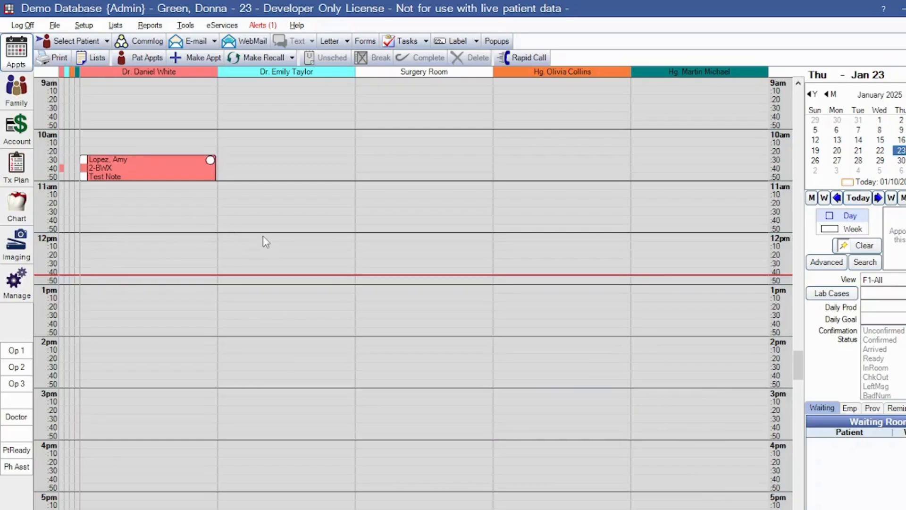
key("alt+Tab")
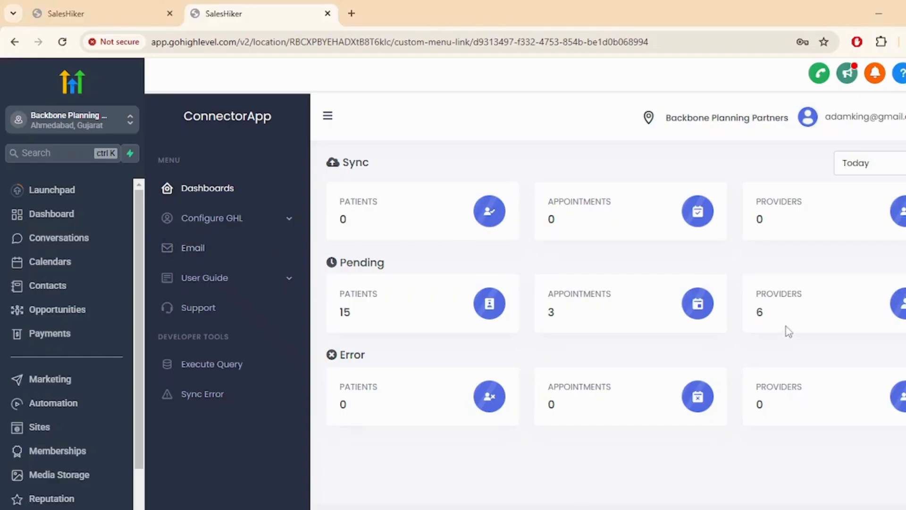
key("alt+Tab")
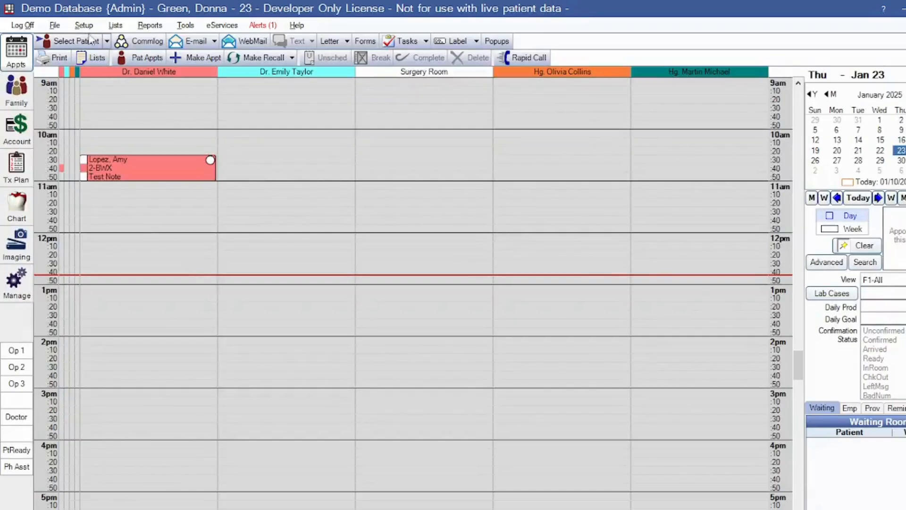
Review Open Dental's six providers under Lists > Providers, then return to the ConnectorApp dashboard
left_click(115, 25)
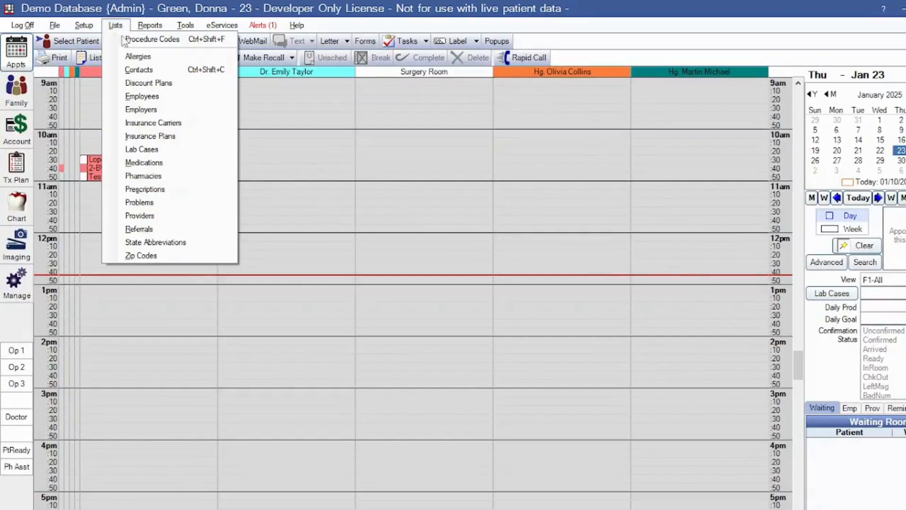
left_click(156, 215)
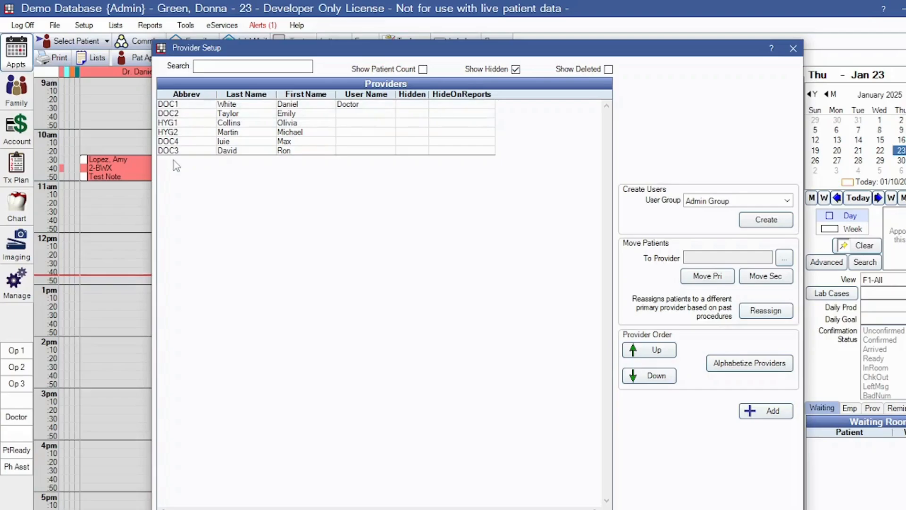
left_click(794, 48)
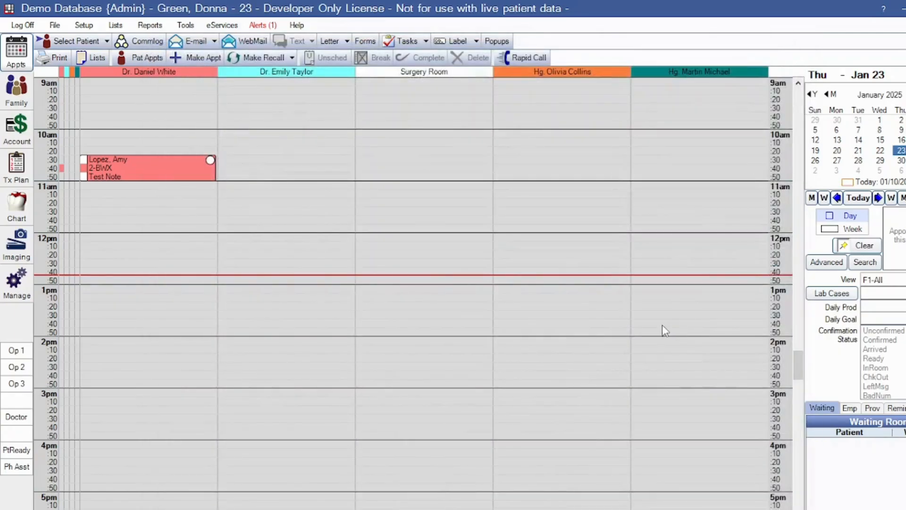
key("alt+Tab")
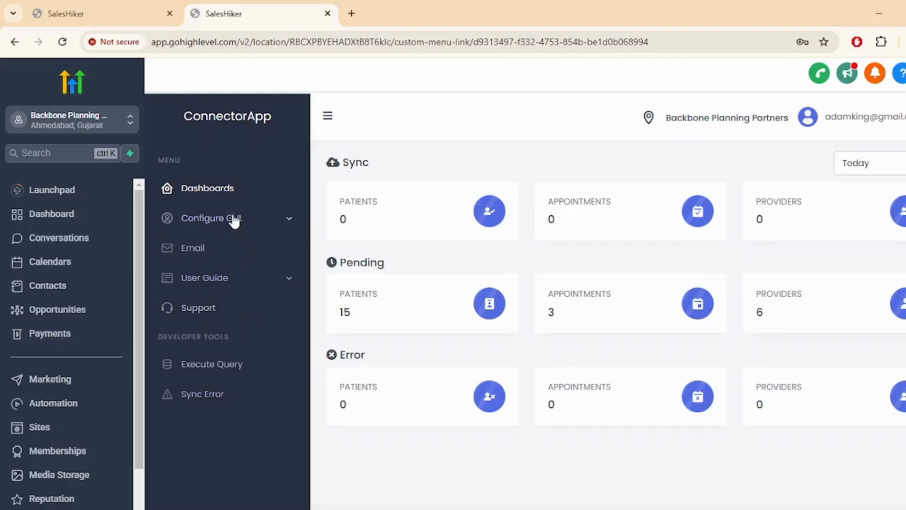
Refresh the dashboard to confirm 15 patients, 3 appointments and 6 providers synced
left_click(215, 187)
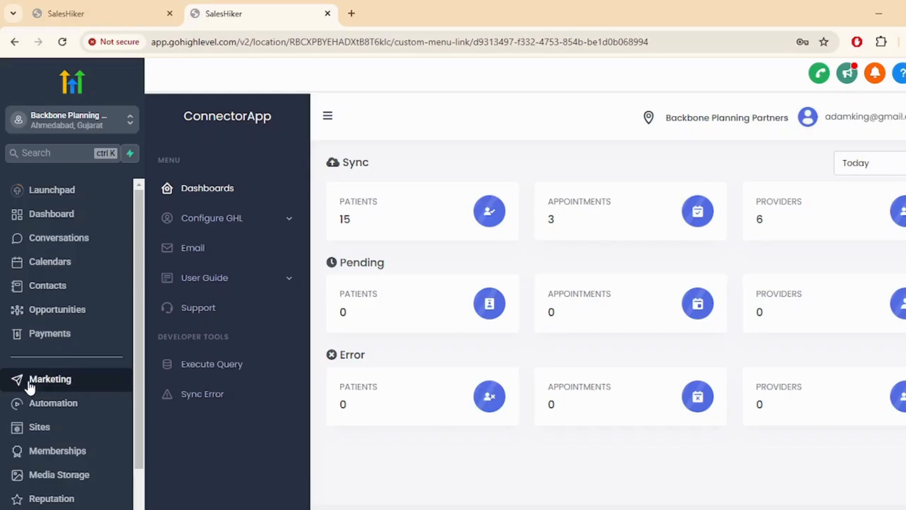
Open Contacts and scroll through the 15 synced patient records
left_click(68, 286)
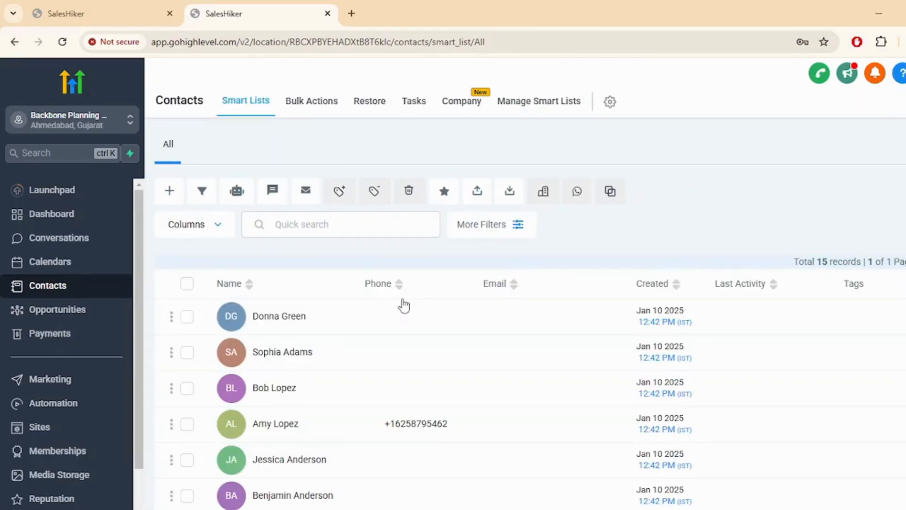
scroll(377, 302, "down", 3)
scroll(375, 304, "down", 3)
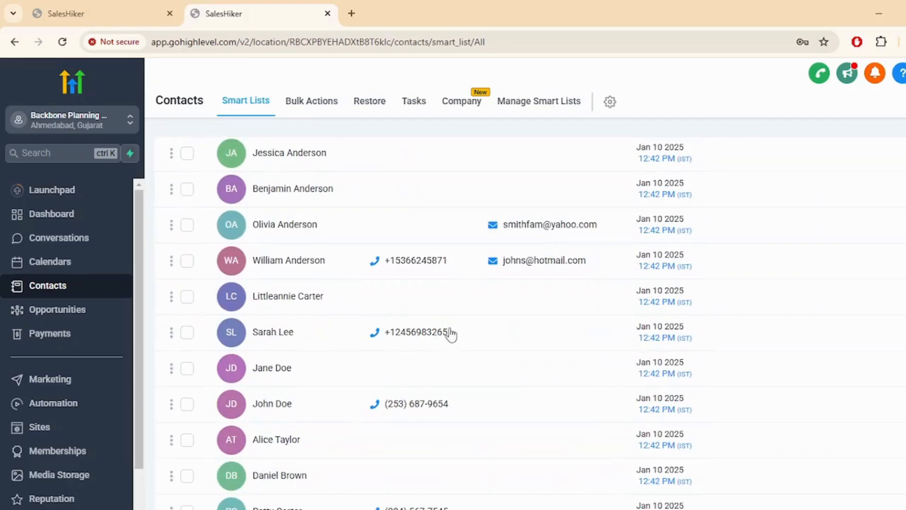
scroll(449, 333, "up", 5)
scroll(452, 346, "up", 3)
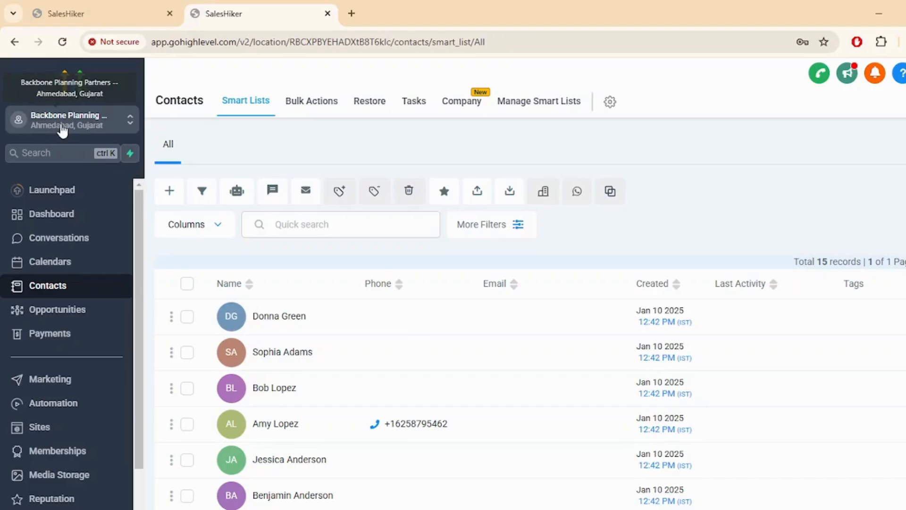
left_click(52, 263)
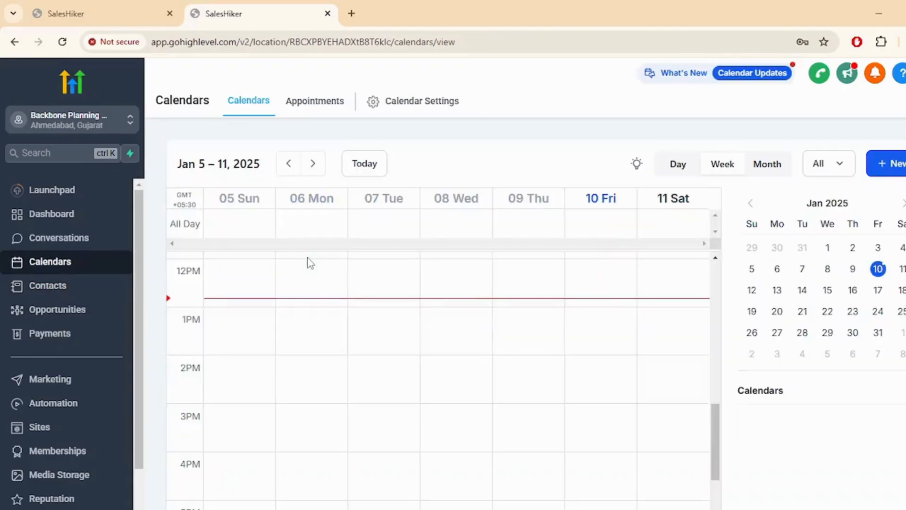
Check the Appointments list, then show the Jan 19–25 week filtered to the first user
left_click(319, 110)
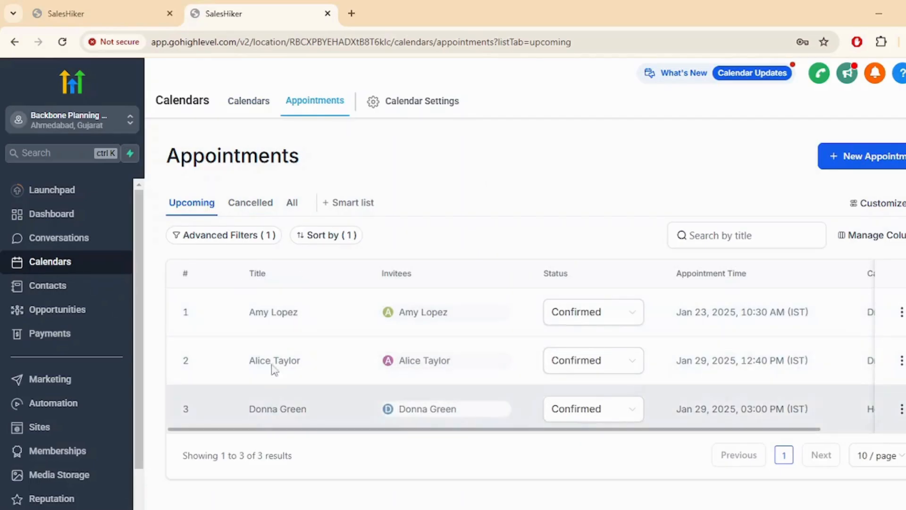
left_click(247, 109)
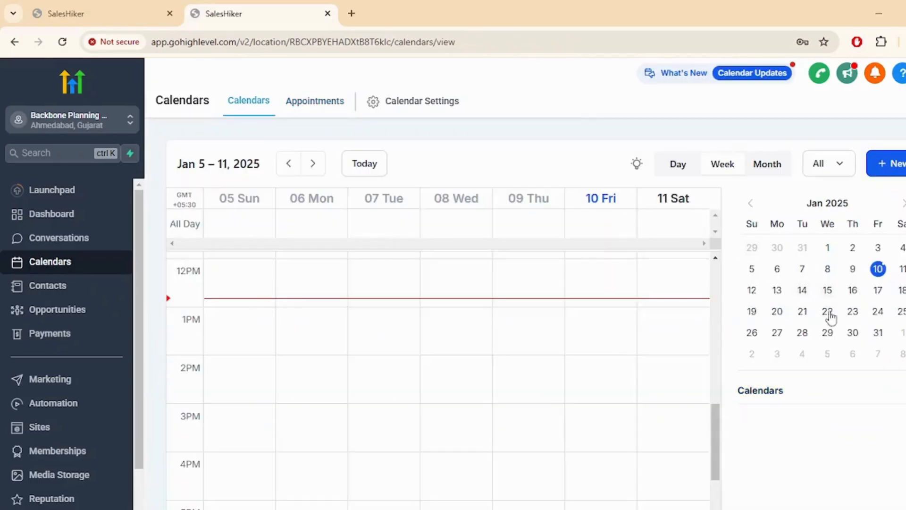
left_click(828, 333)
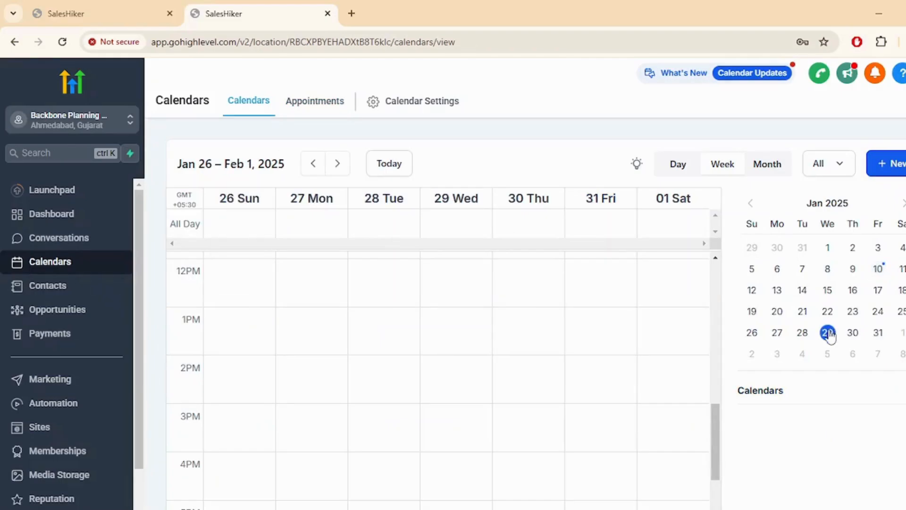
scroll(658, 376, "down", 2)
scroll(330, 352, "up", 10)
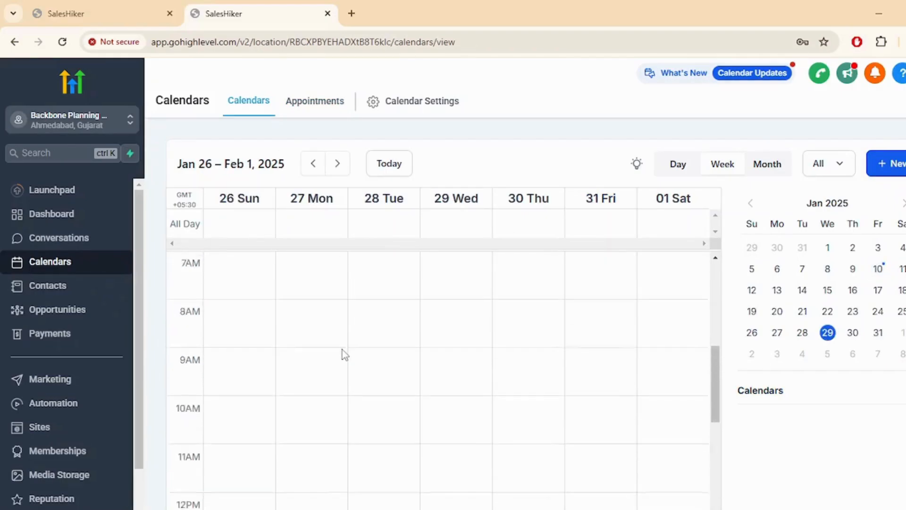
scroll(645, 381, "up", 2)
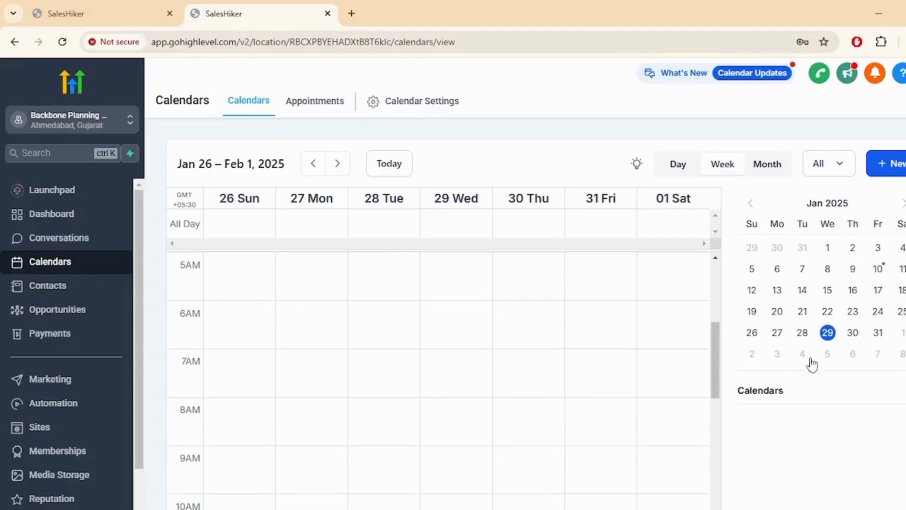
scroll(423, 315, "up", 5)
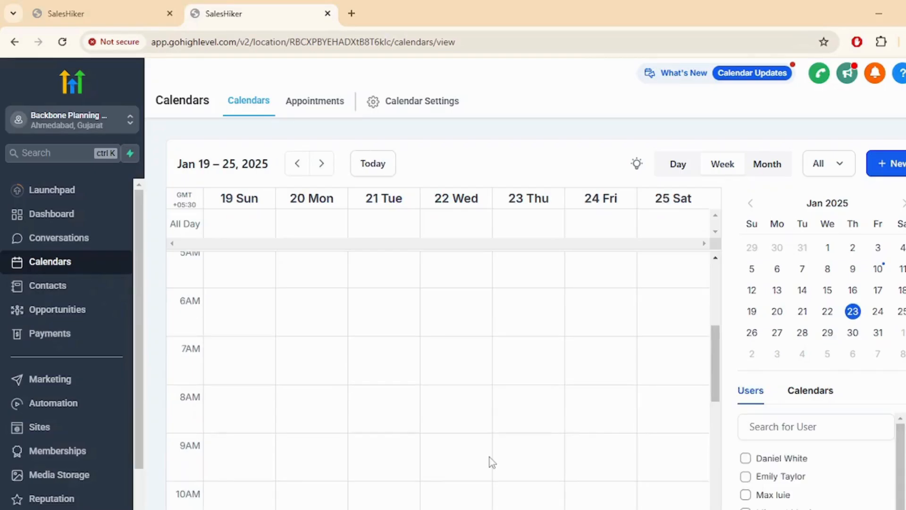
scroll(821, 471, "down", 1)
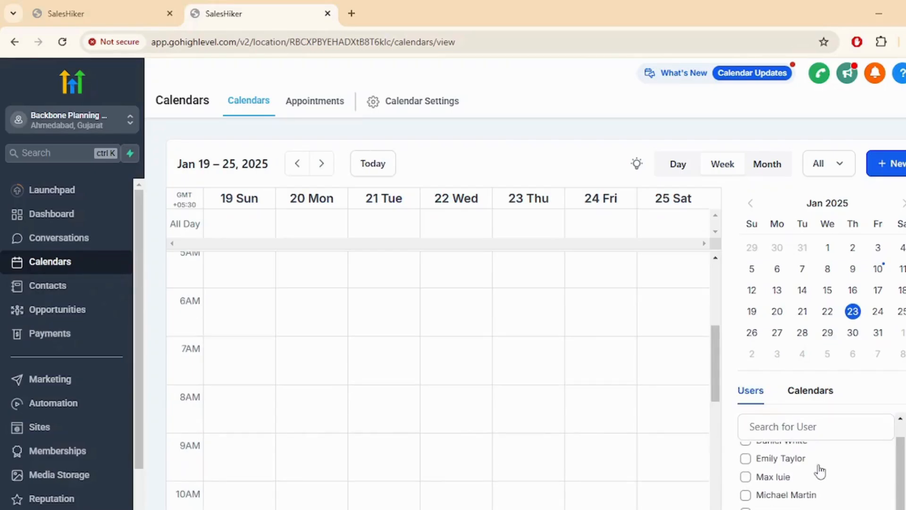
scroll(820, 470, "up", 1)
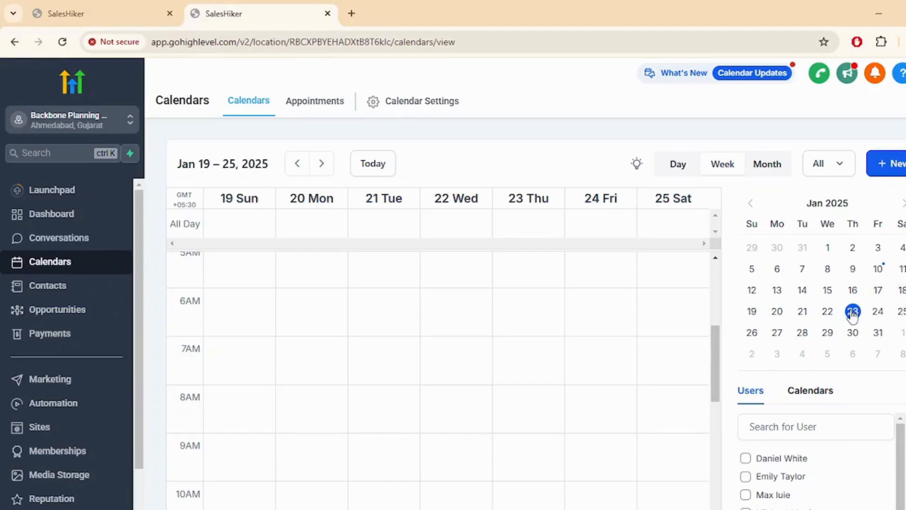
left_click(746, 457)
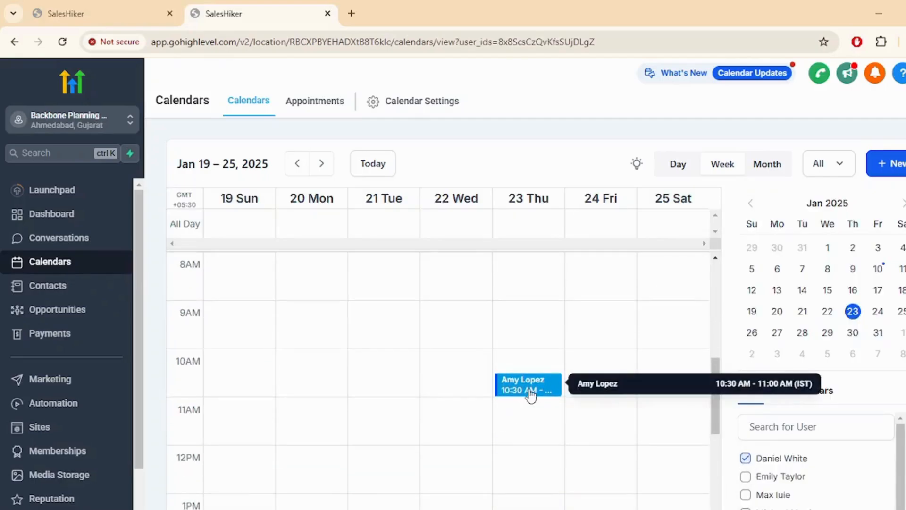
Read the 10:30 AM appointment's Test Note, close it, and advance to the Jan 26 – Feb 1 week
left_click(530, 393)
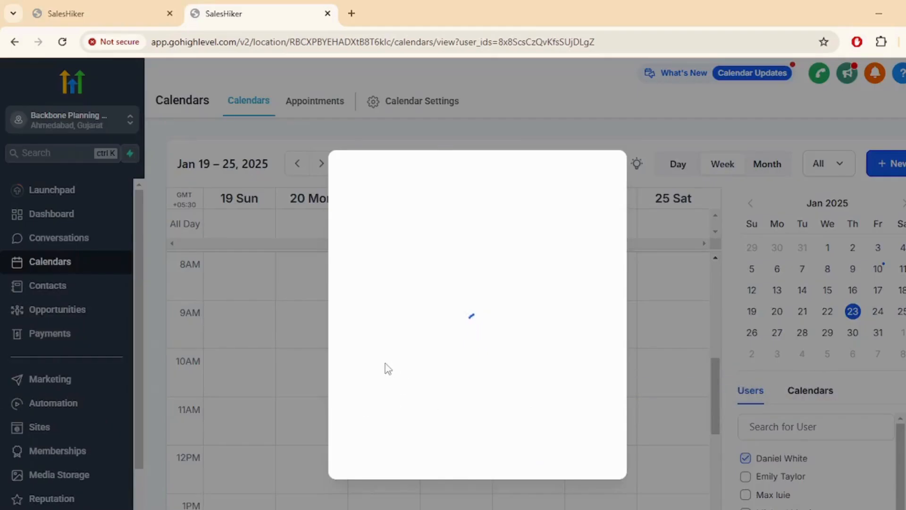
left_click(410, 291)
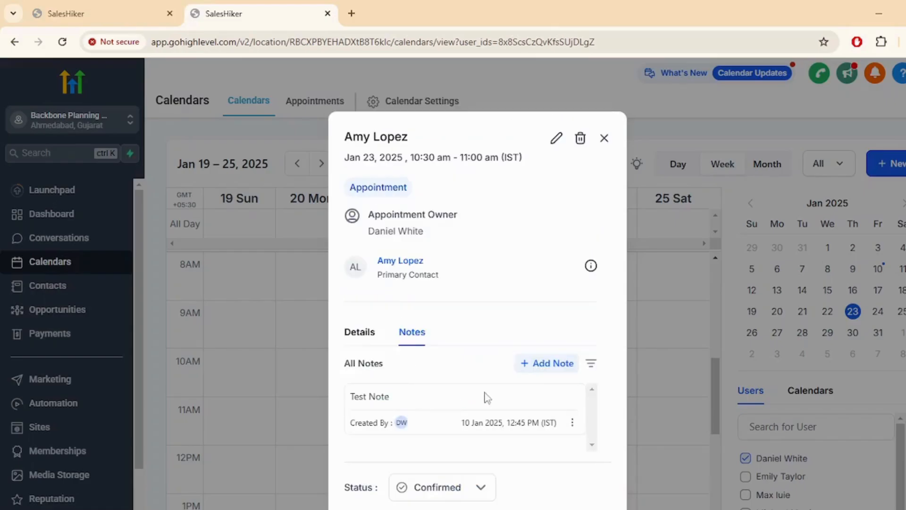
left_click_drag(349, 399, 403, 399)
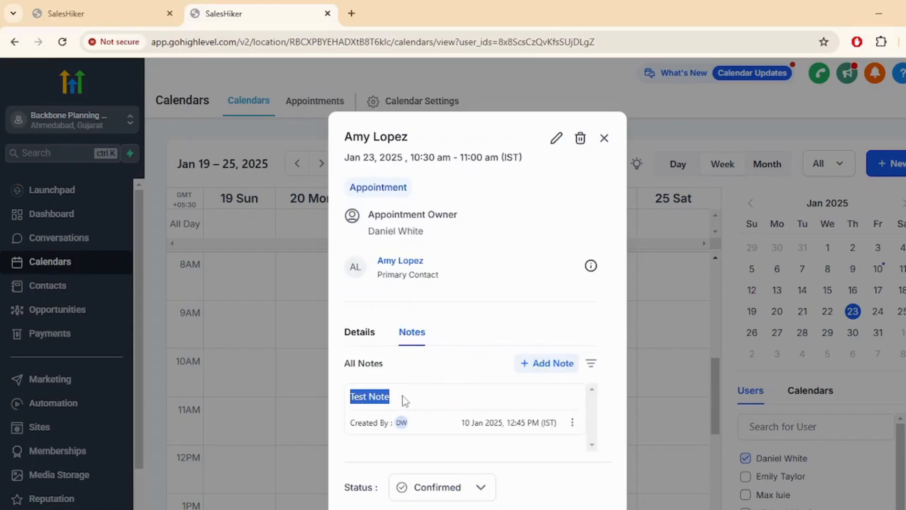
left_click(411, 399)
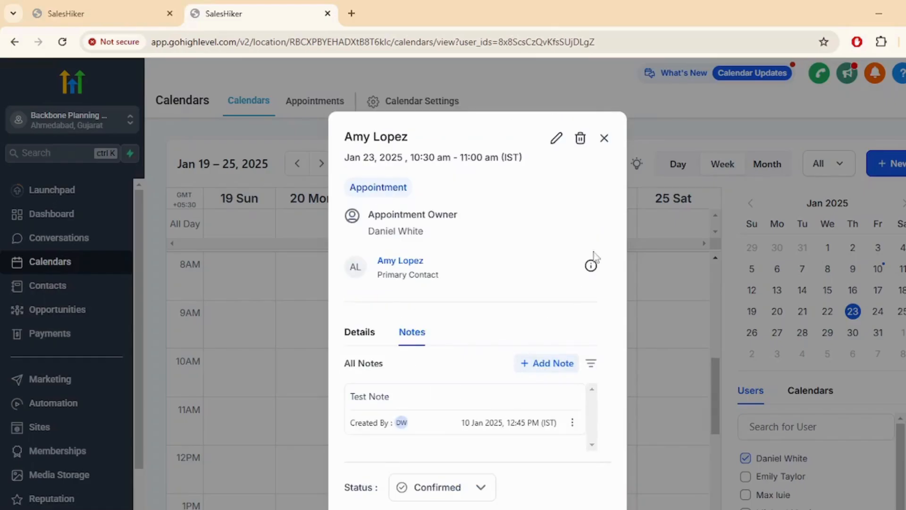
left_click(604, 138)
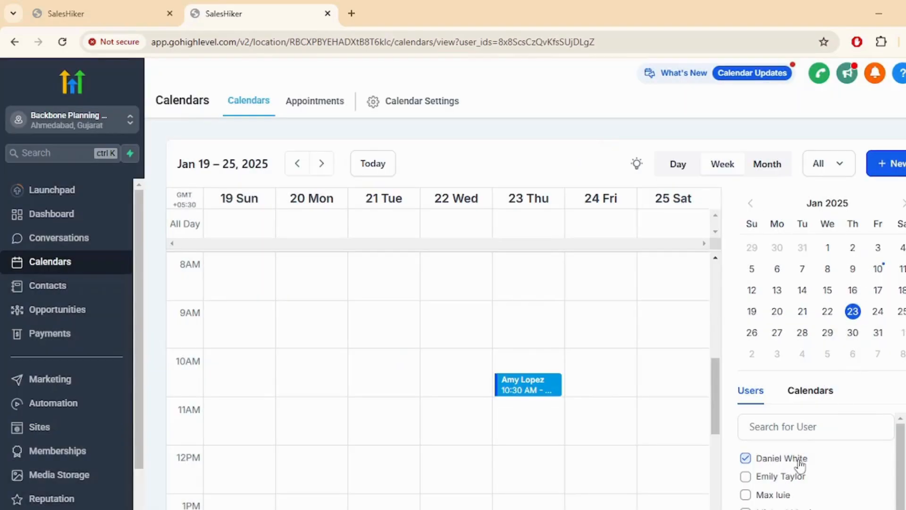
left_click(829, 336)
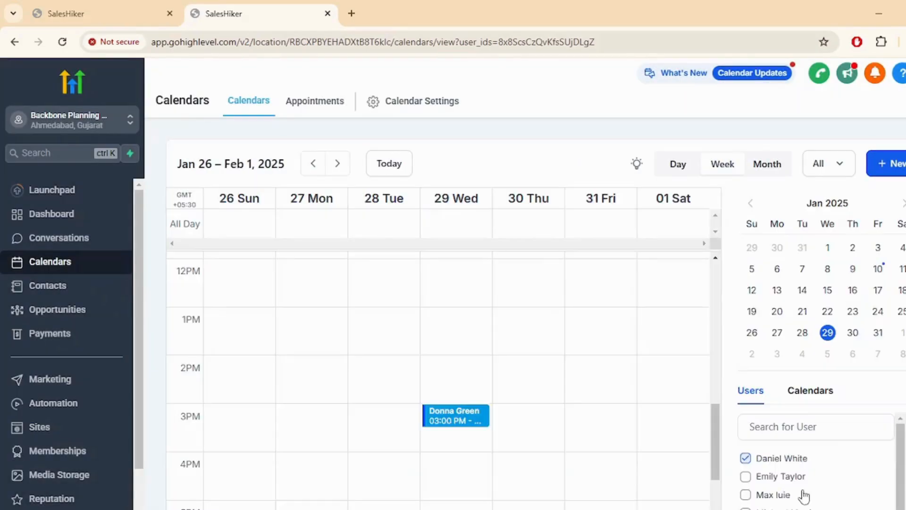
In the Users filter, swap the first team member for another staff member on the Jan 26 – Feb 1 week
left_click(745, 459)
left_click(746, 476)
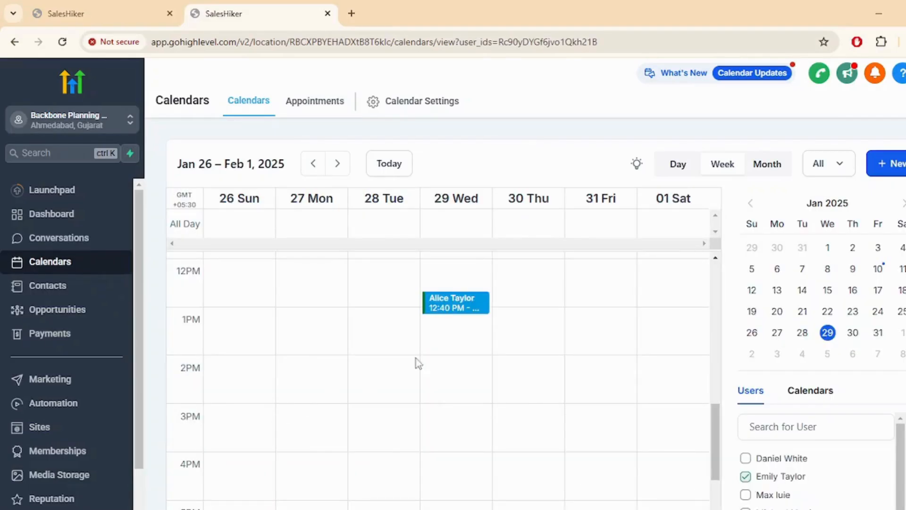
scroll(486, 368, "down", 1)
scroll(486, 369, "up", 3)
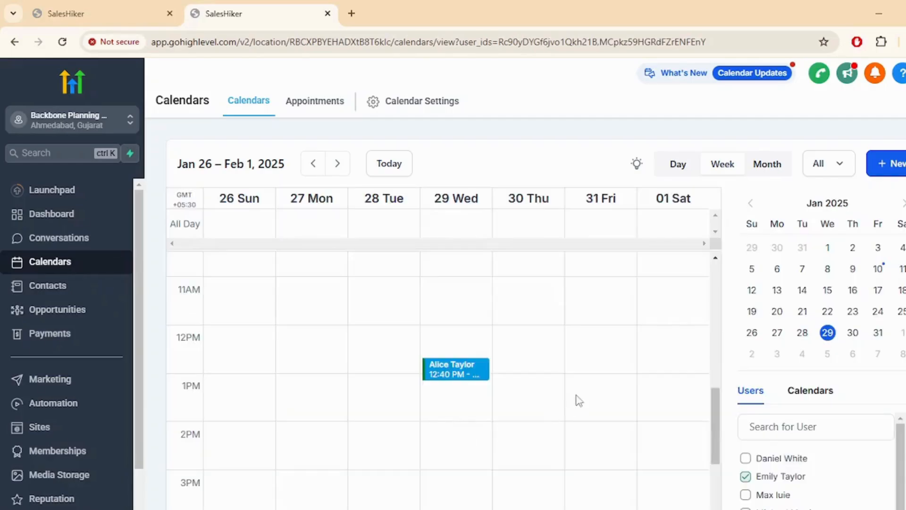
scroll(528, 391, "down", 4)
scroll(525, 392, "down", 4)
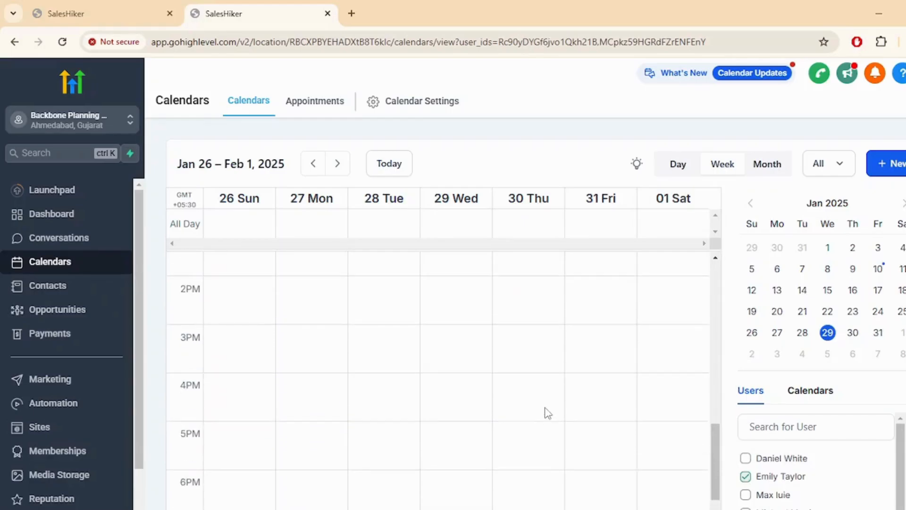
scroll(546, 411, "up", 8)
left_click(746, 458)
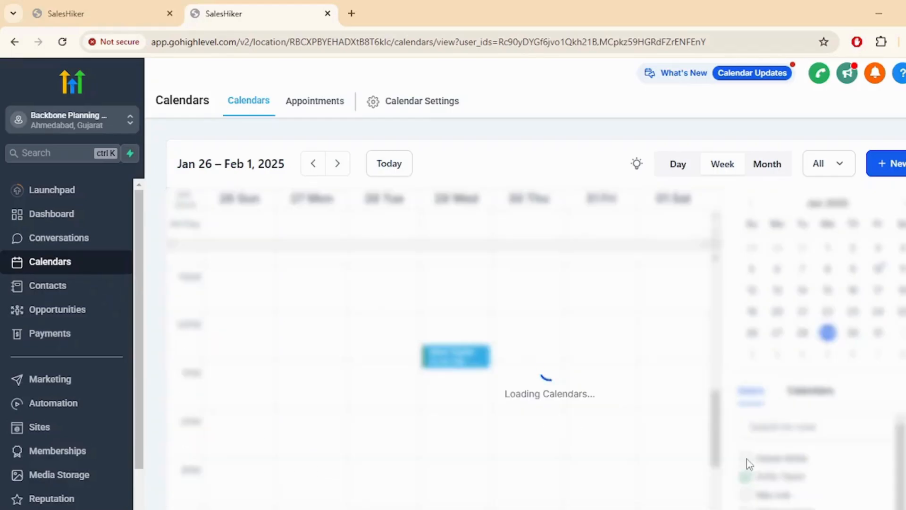
scroll(491, 444, "down", 1)
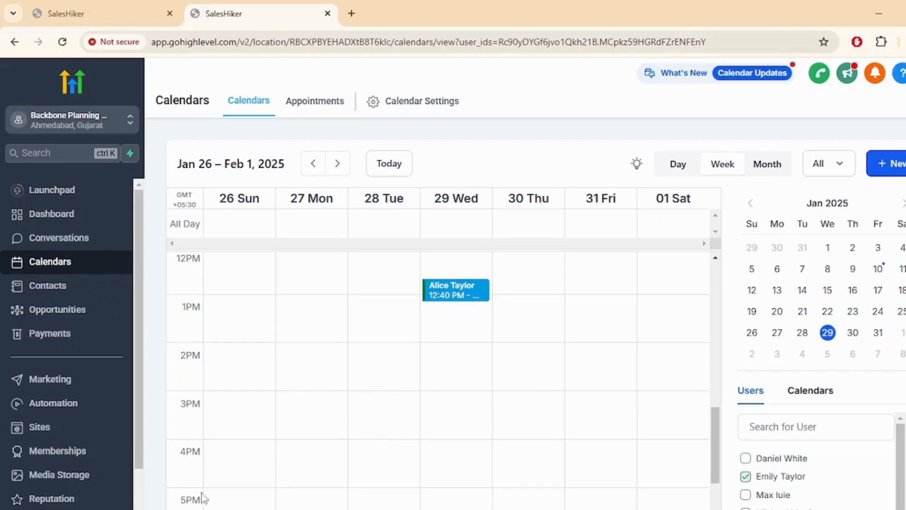
Review the My Staff team list and user IDs in Settings, then go back to Calendars
left_click(42, 509)
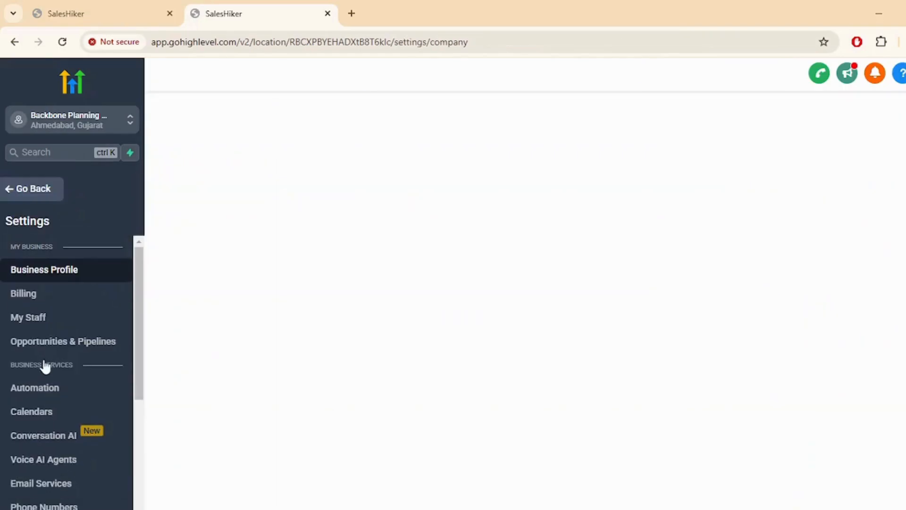
left_click(37, 321)
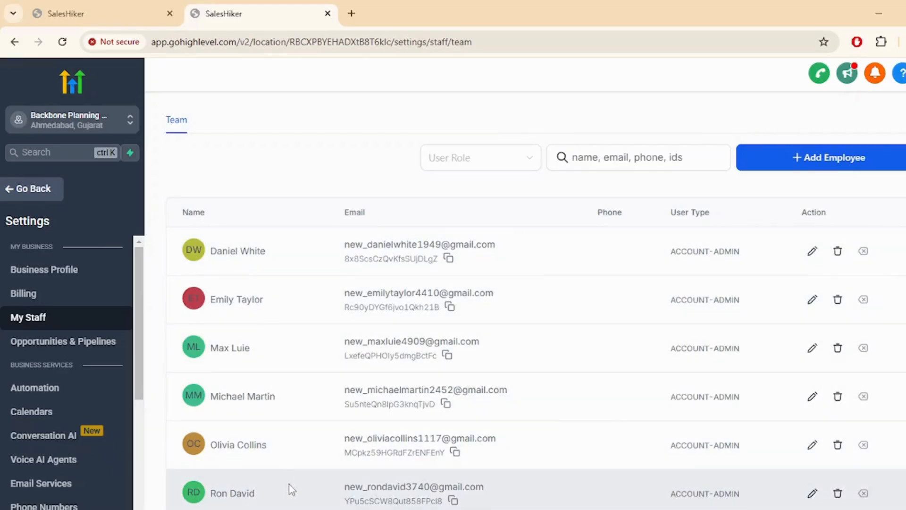
scroll(291, 483, "down", 1)
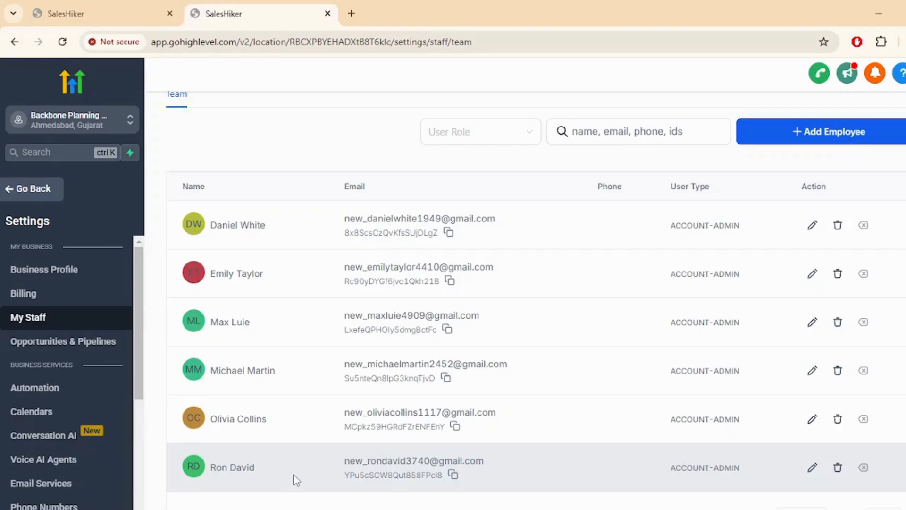
scroll(296, 481, "up", 1)
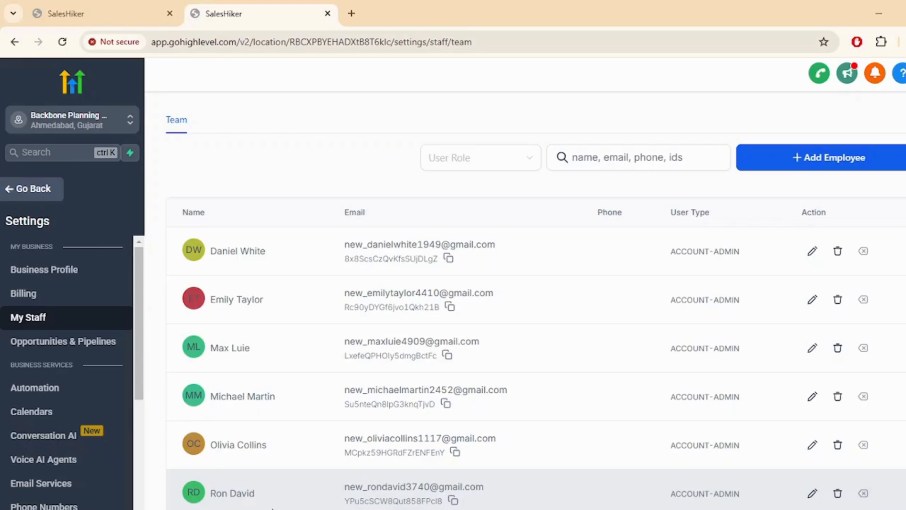
left_click(21, 193)
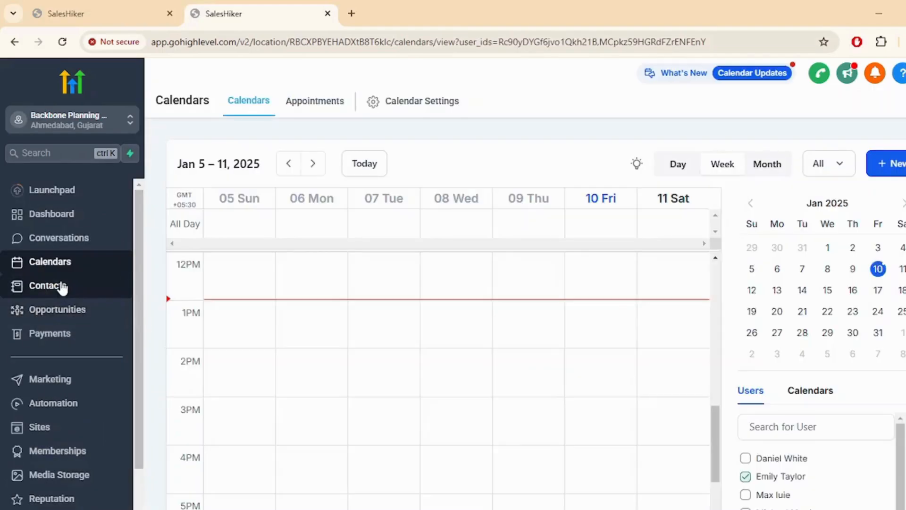
Start a new contact and paste the saved first and last names from clipboard history
left_click(58, 286)
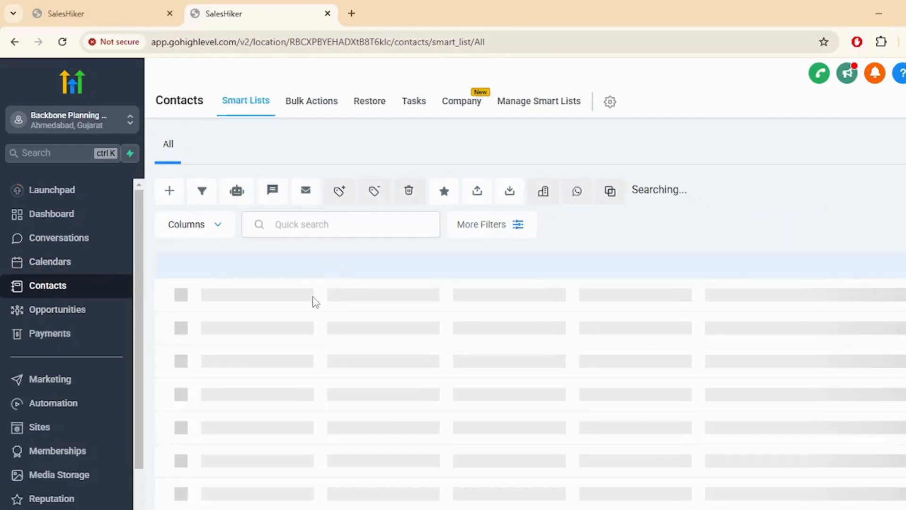
left_click(168, 191)
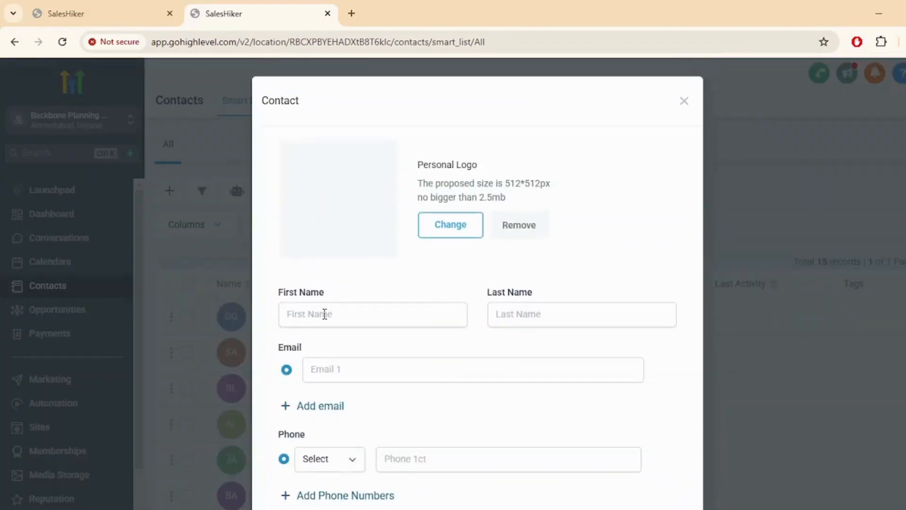
left_click(324, 313)
key("super+v")
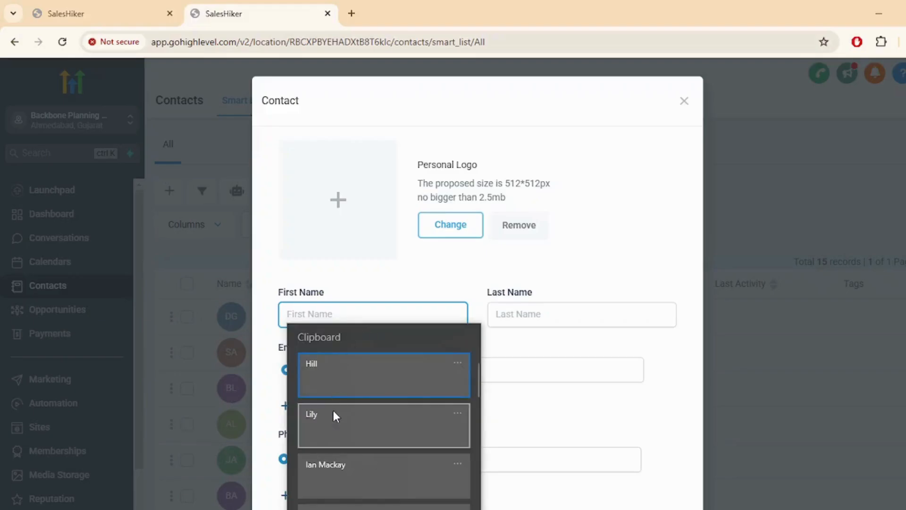
left_click(334, 414)
left_click(561, 315)
key("super+v")
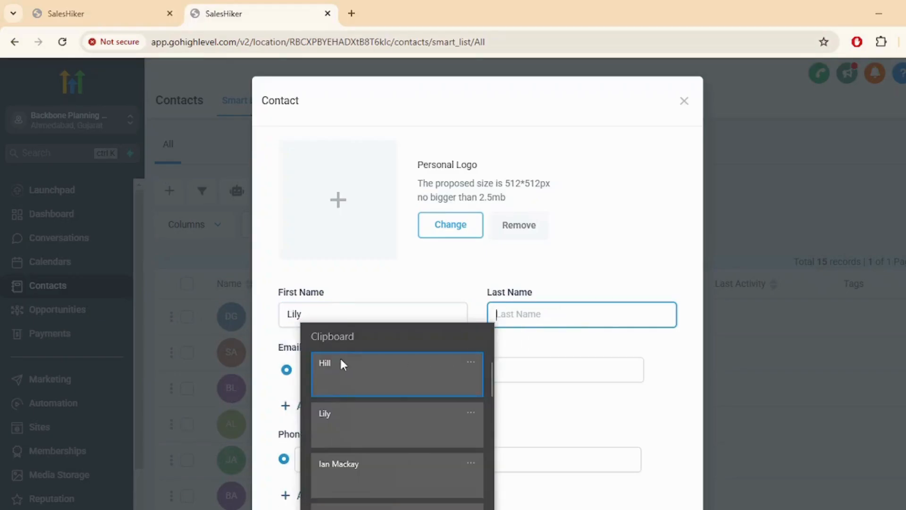
left_click(340, 356)
Enter the contact's e-mail and a phone number marked as Home
scroll(409, 333, "down", 1)
left_click(369, 310)
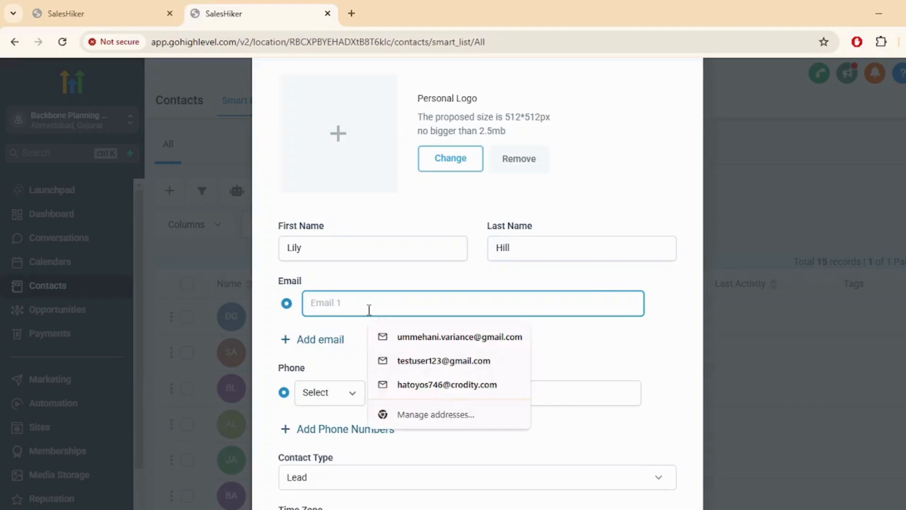
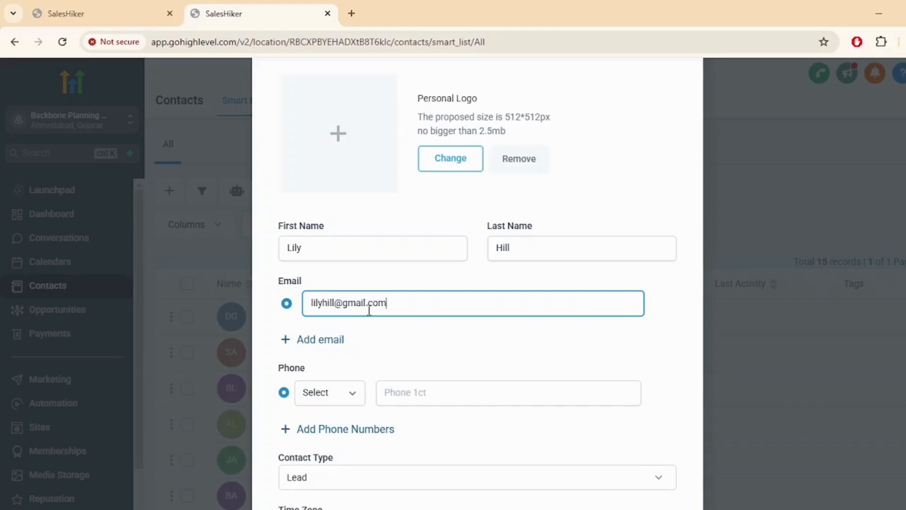
left_click(337, 393)
left_click(321, 430)
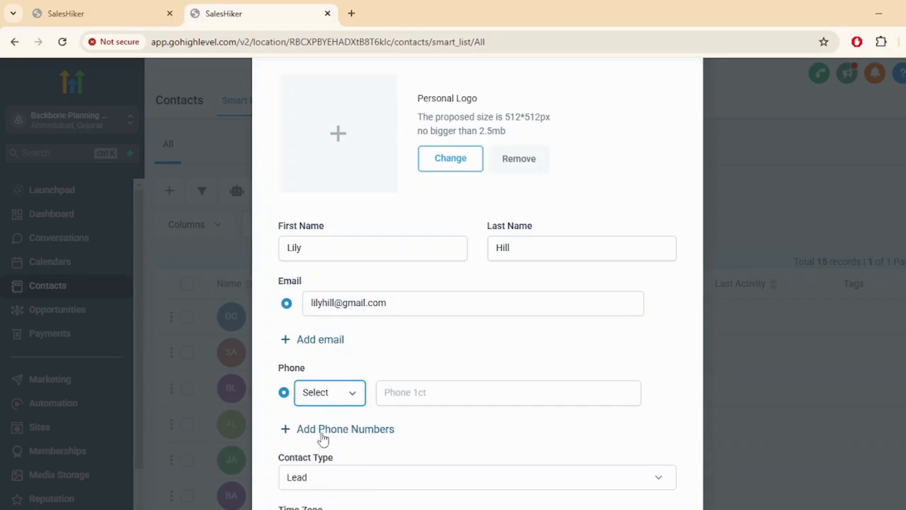
left_click(435, 393)
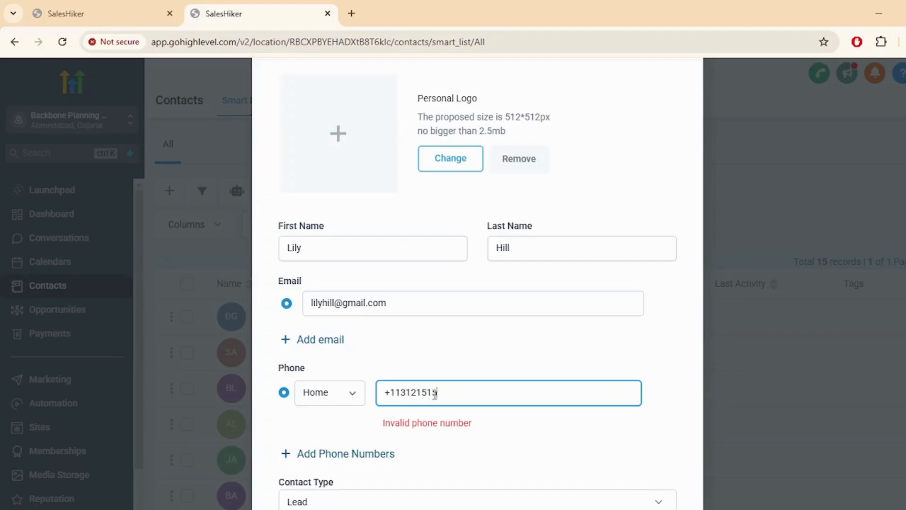
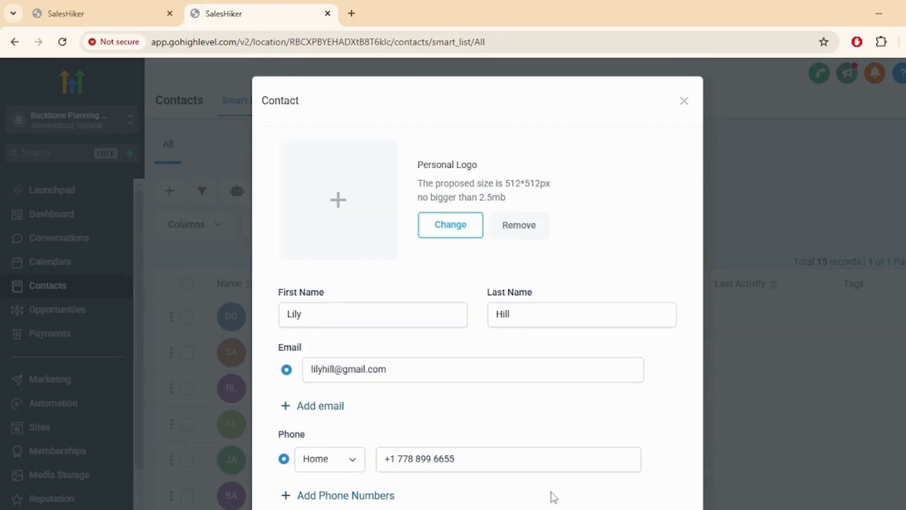
Save the new contact, view its detail record, and return to Calendars
scroll(551, 494, "down", 6)
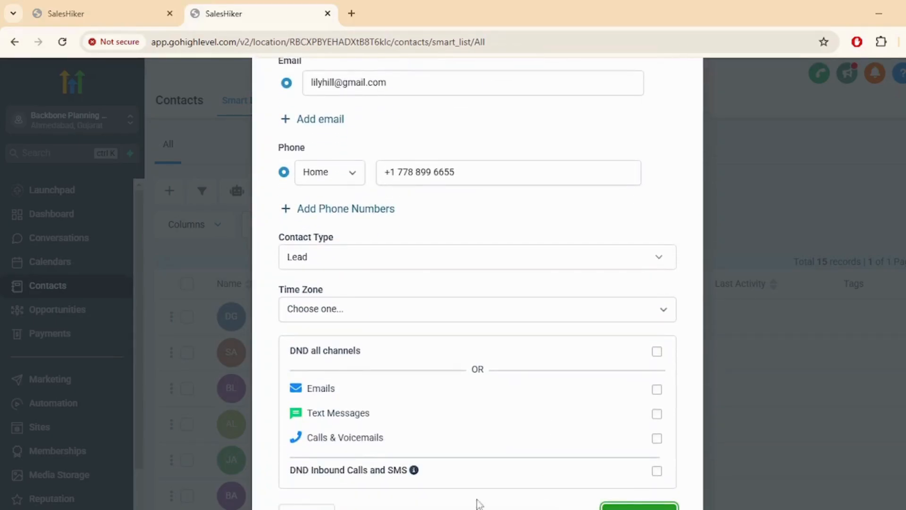
left_click(651, 507)
left_click(303, 427)
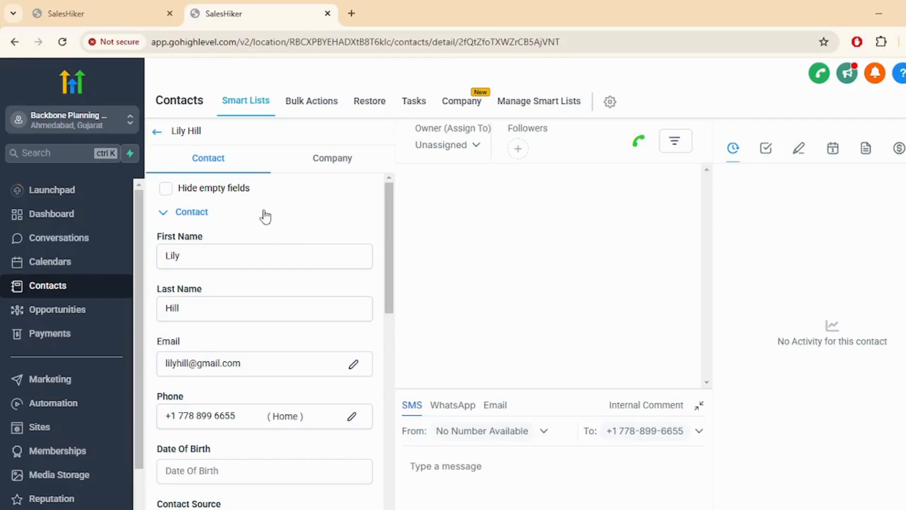
left_click(64, 265)
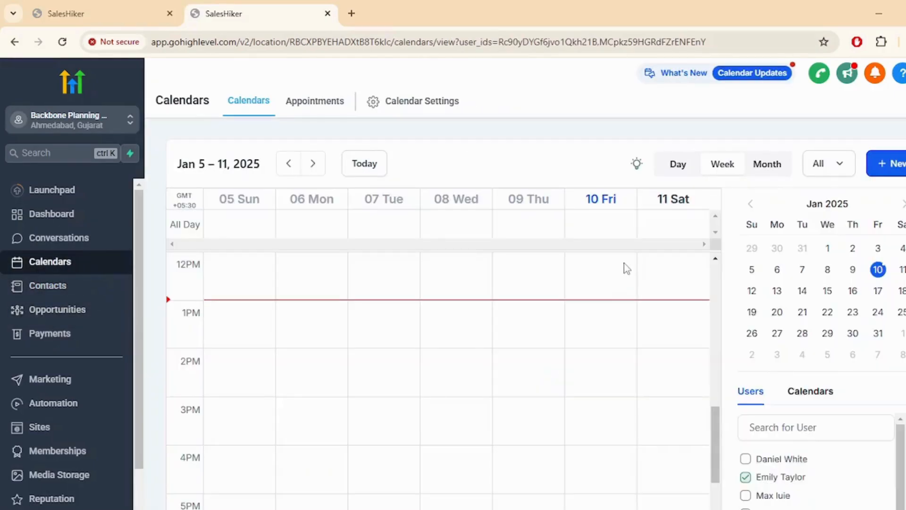
Open the Book Appointment form from the Appointments list
left_click(319, 106)
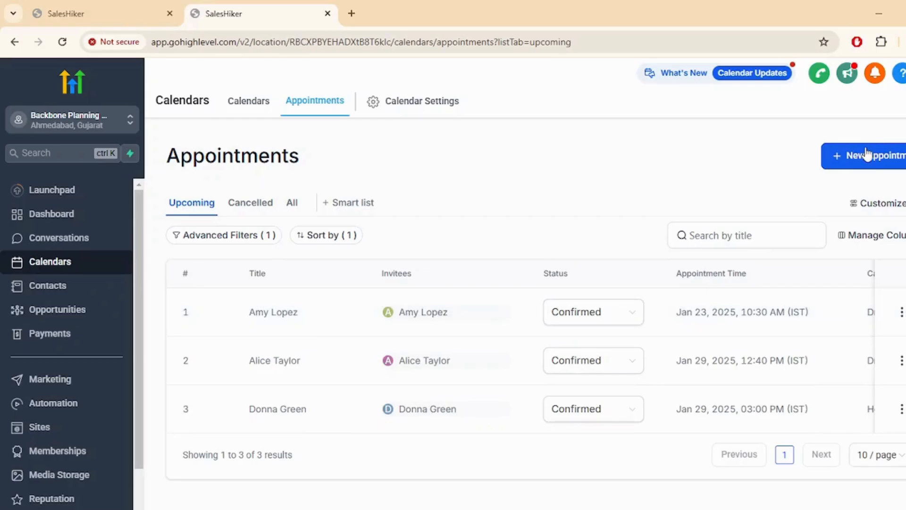
left_click(858, 155)
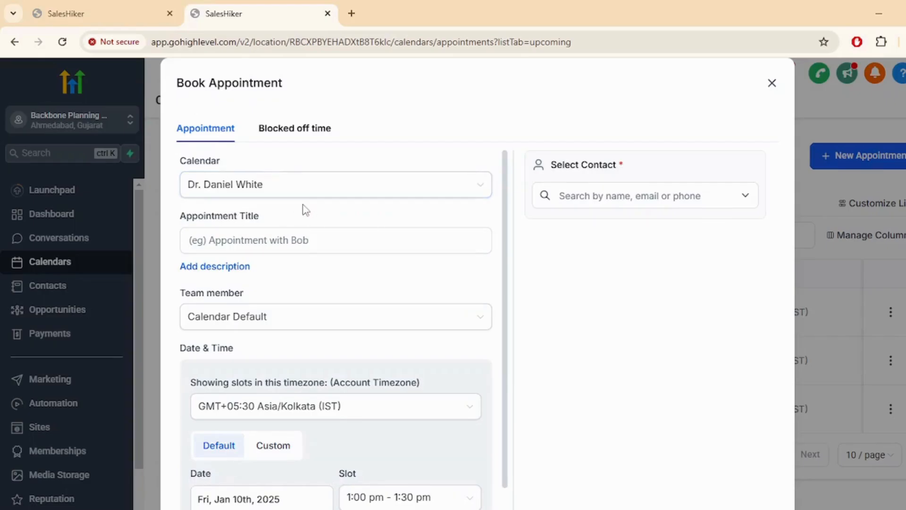
Title the appointment 'Test App' and assign it to the other team member
left_click(283, 243)
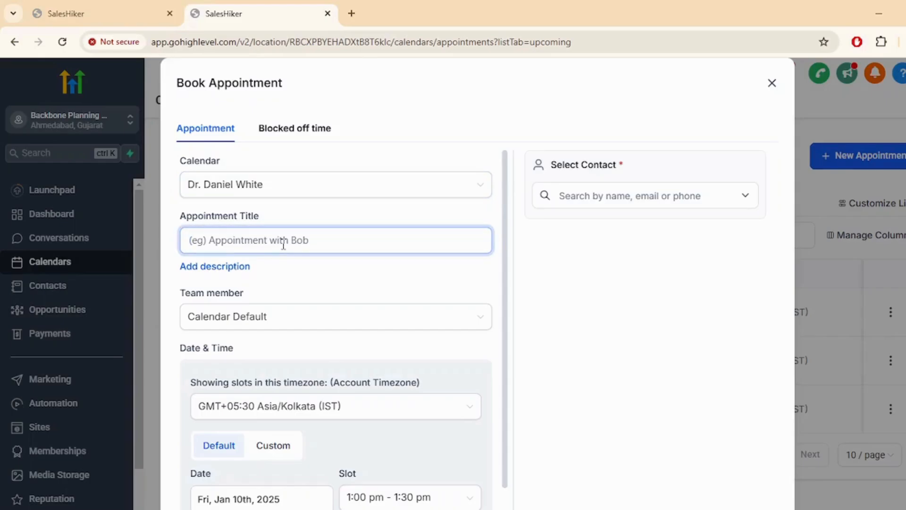
type("Test A")
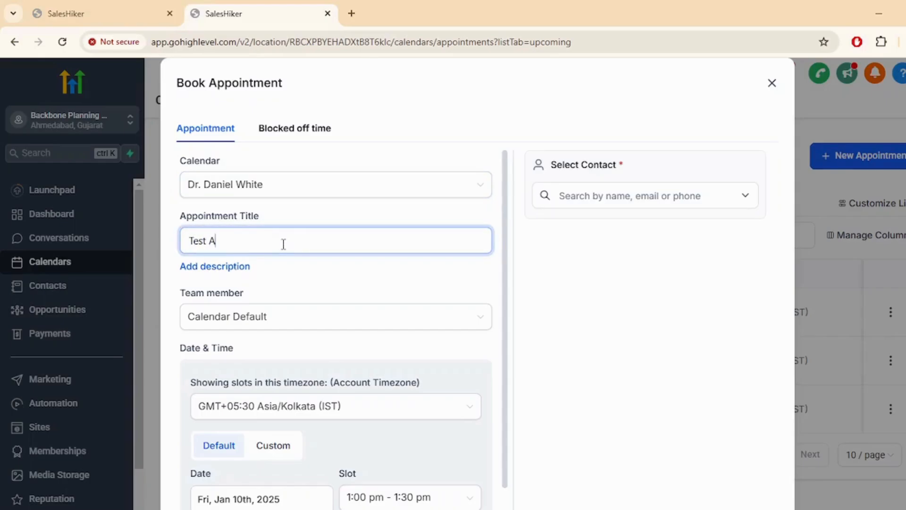
type("ppt")
scroll(283, 291, "down", 1)
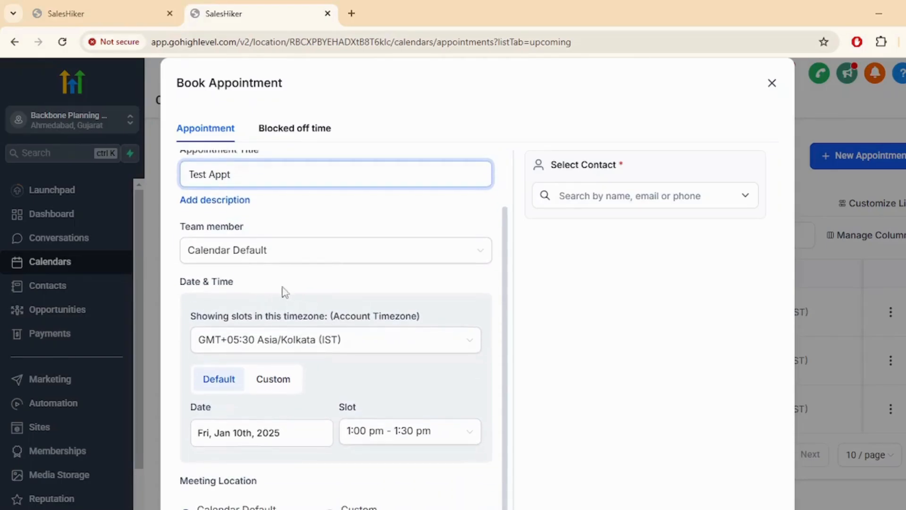
left_click(283, 262)
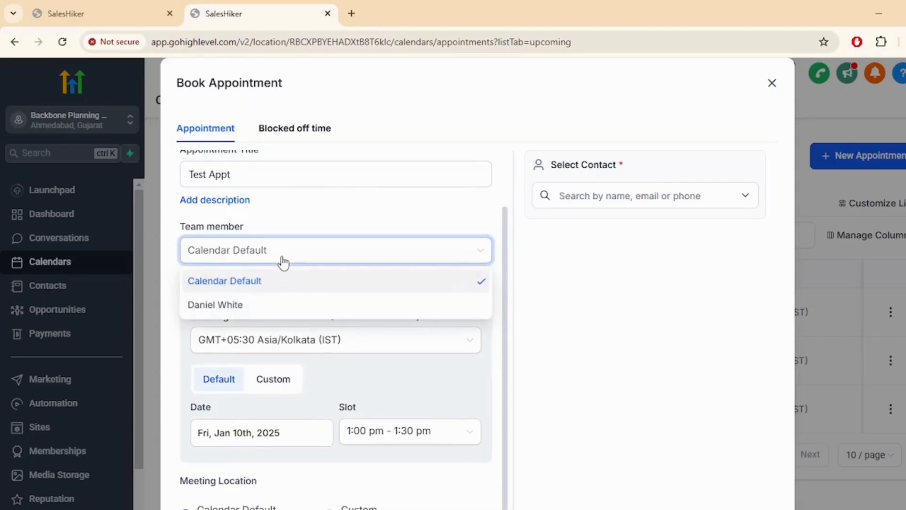
left_click(261, 311)
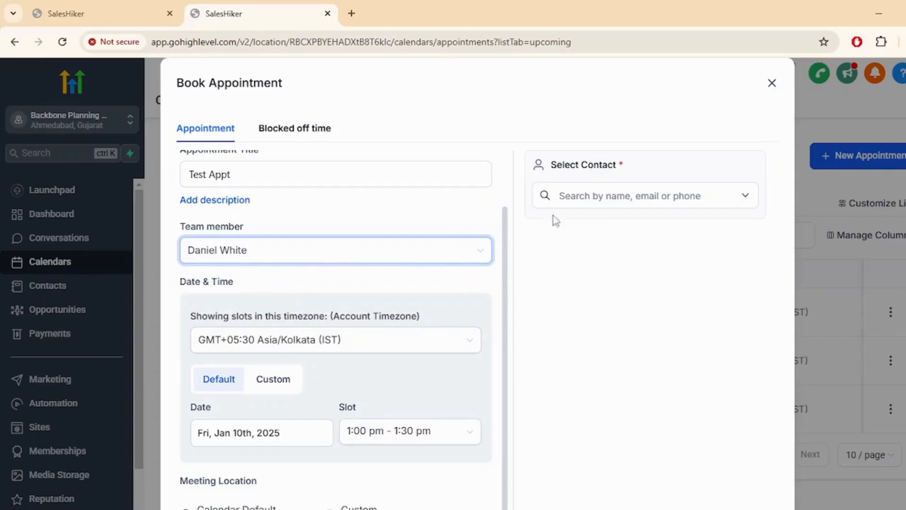
Choose the contact for the appointment from the contacts list
left_click(590, 195)
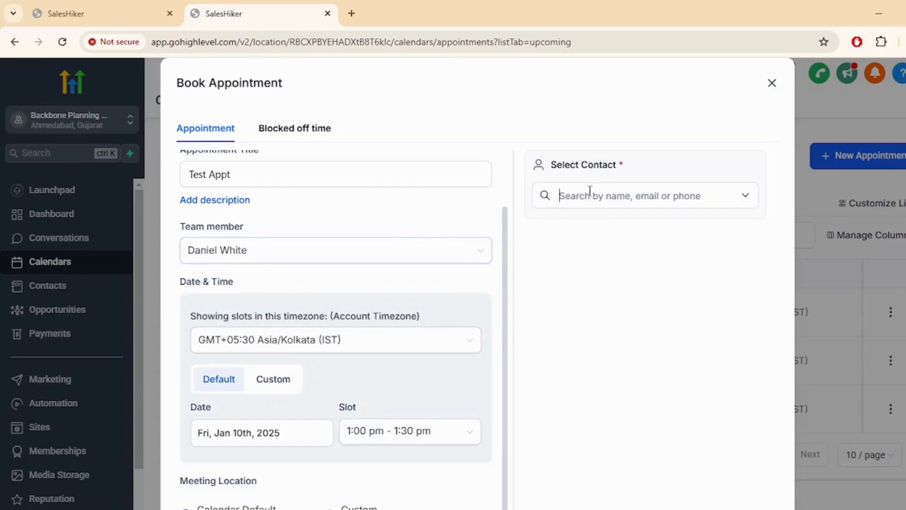
left_click(745, 196)
scroll(608, 306, "down", 2)
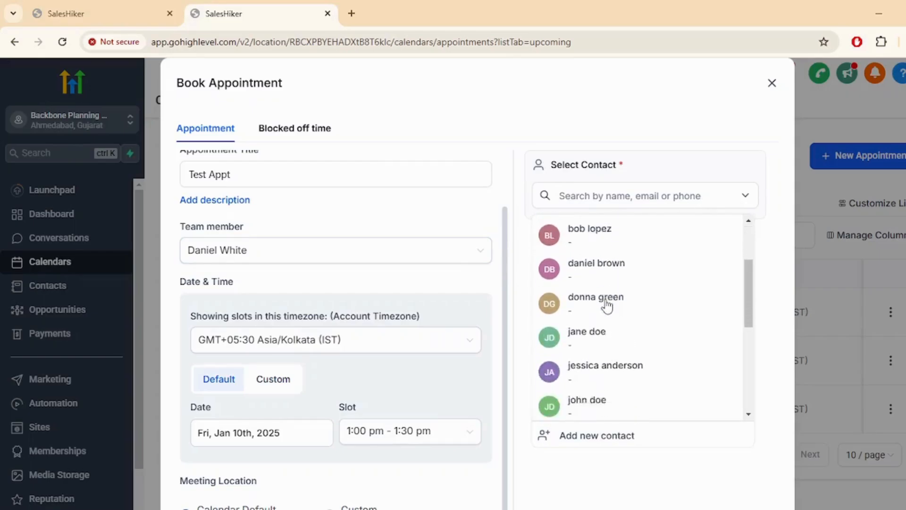
scroll(607, 306, "down", 2)
left_click(590, 314)
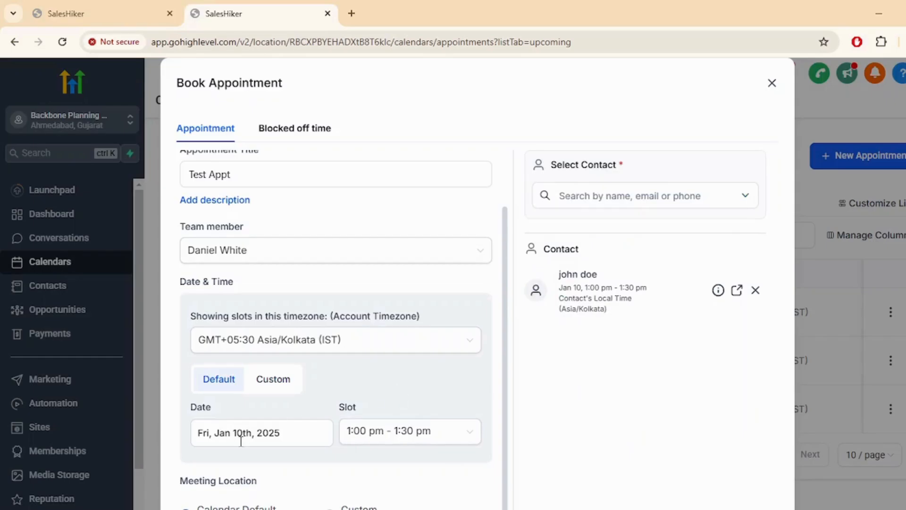
Set the appointment date to Jan 16 with the 10:00–10:30 am slot
left_click(270, 437)
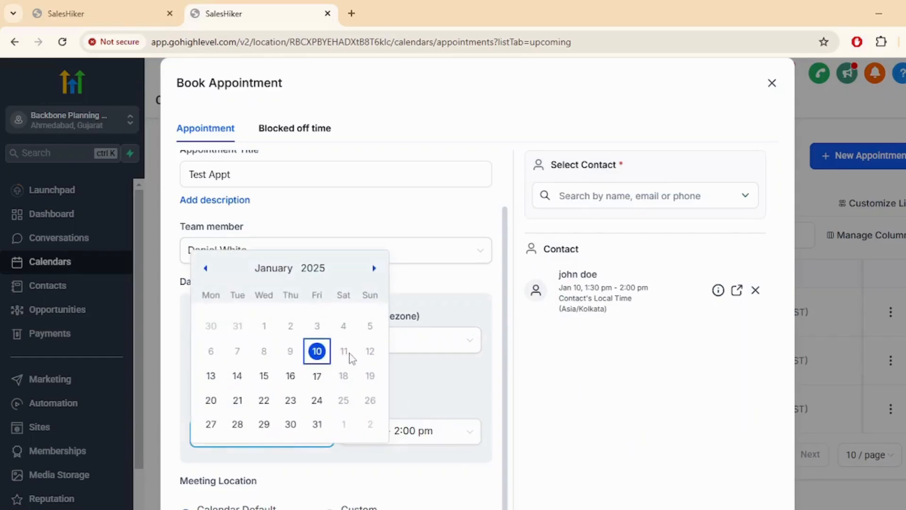
left_click(290, 376)
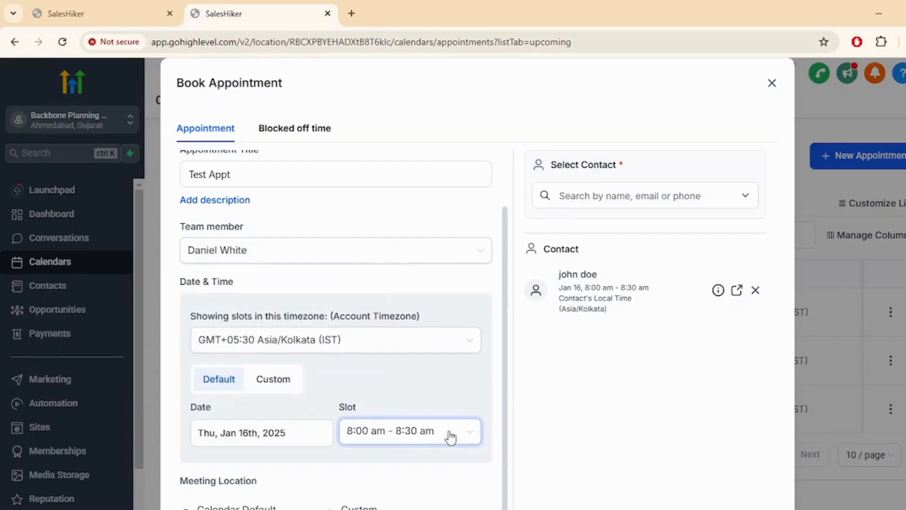
left_click(457, 437)
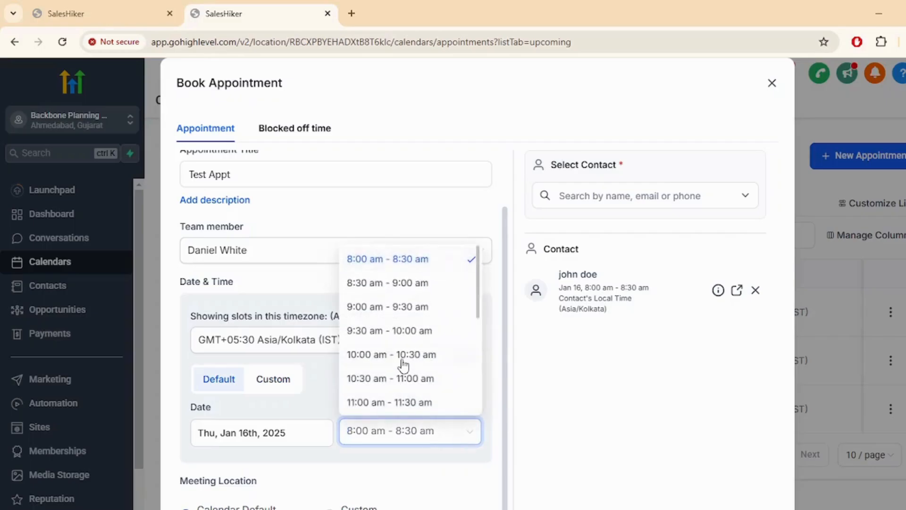
scroll(373, 361, "down", 2)
left_click(364, 289)
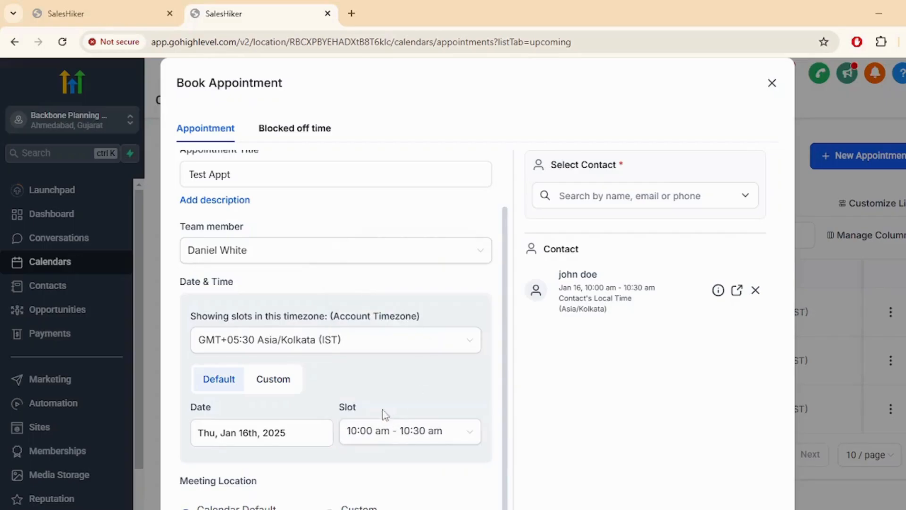
scroll(380, 439, "down", 1)
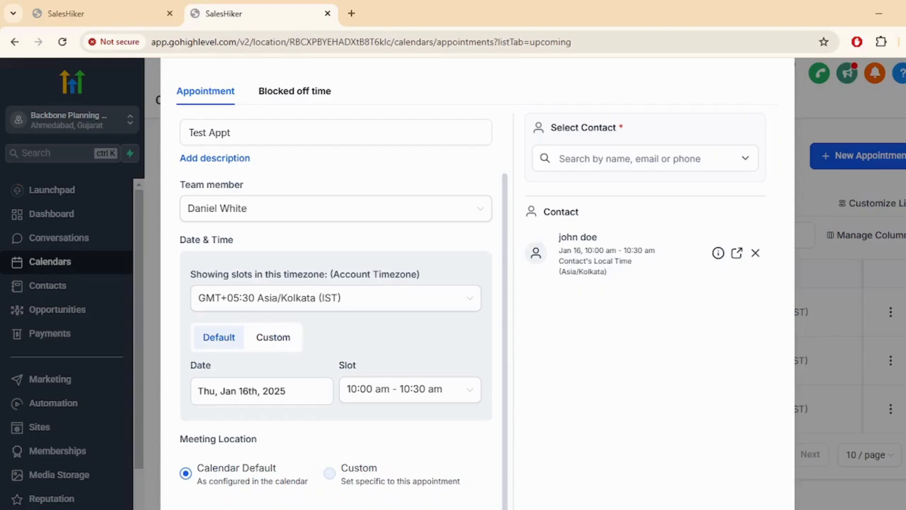
scroll(417, 479, "up", 2)
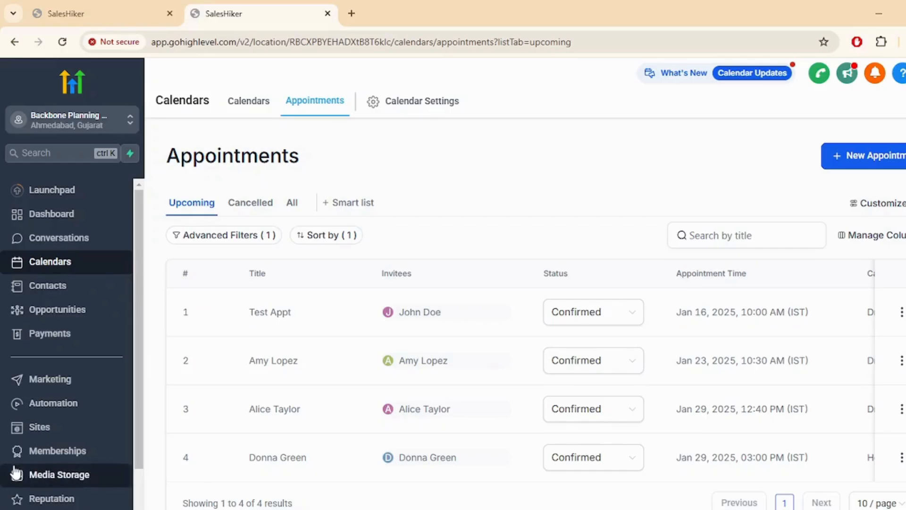
Follow the custom menu link at the bottom of the sidebar to Open Dental
scroll(14, 474, "down", 2)
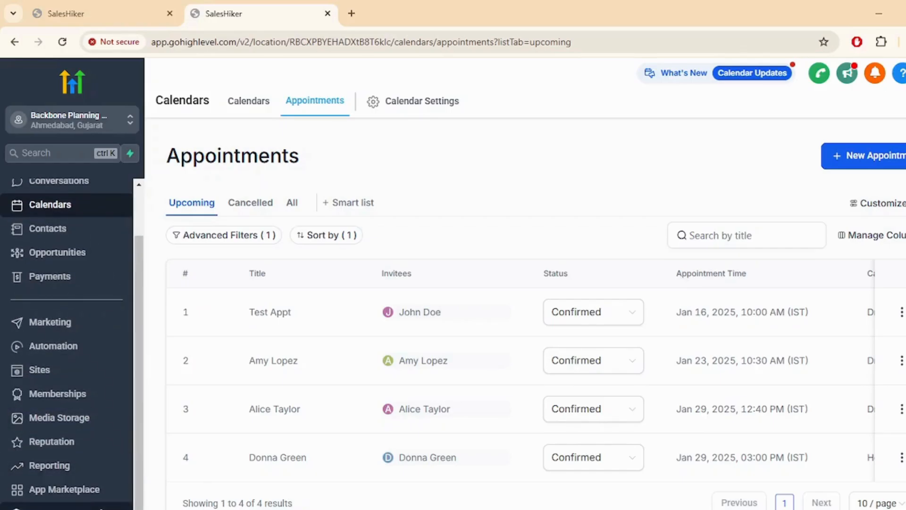
left_click(81, 506)
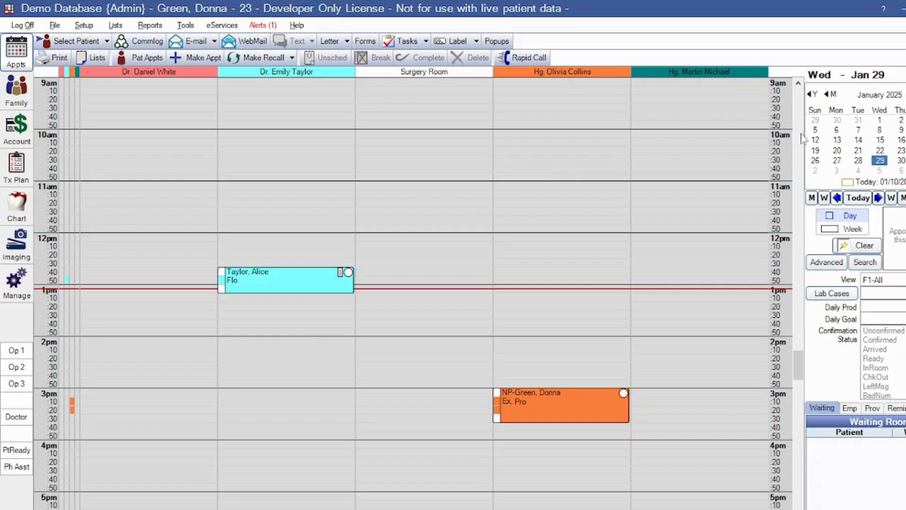
Jump the schedule to Thursday Jan 16 and browse the Select Patient list without choosing anyone
left_click(901, 140)
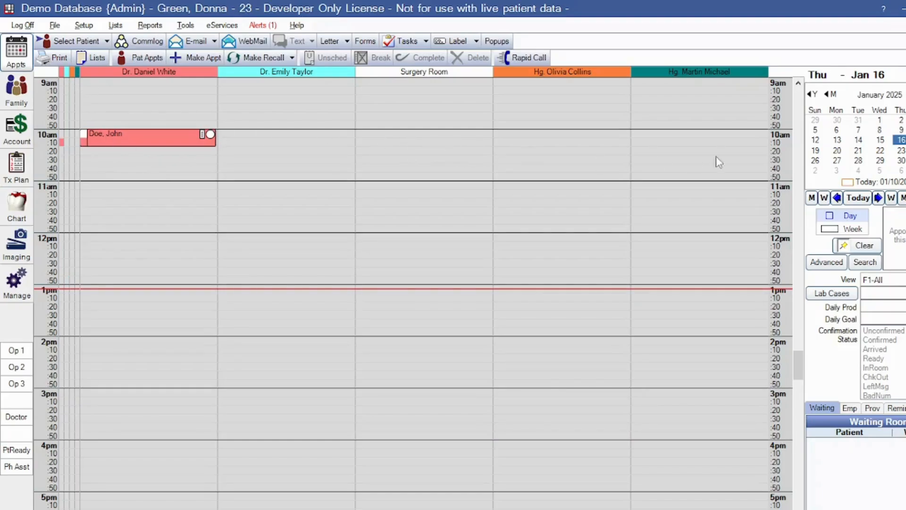
left_click(76, 41)
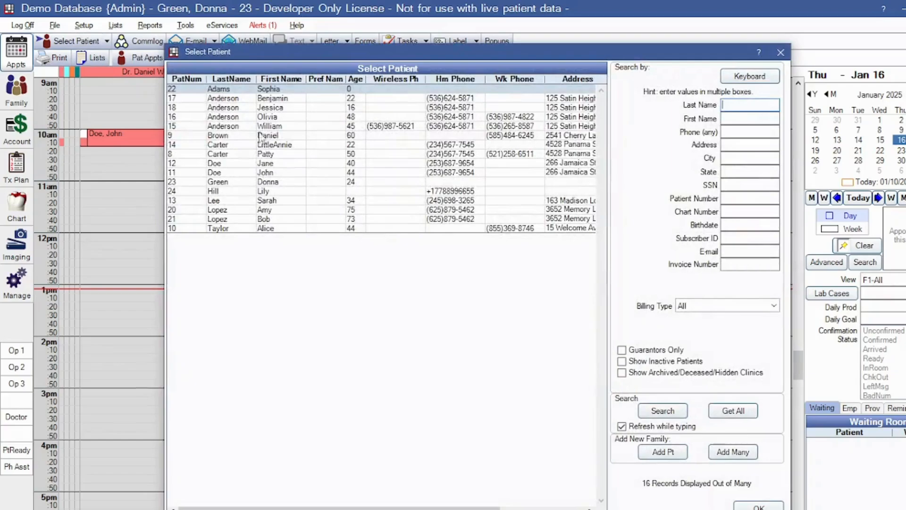
left_click(214, 193)
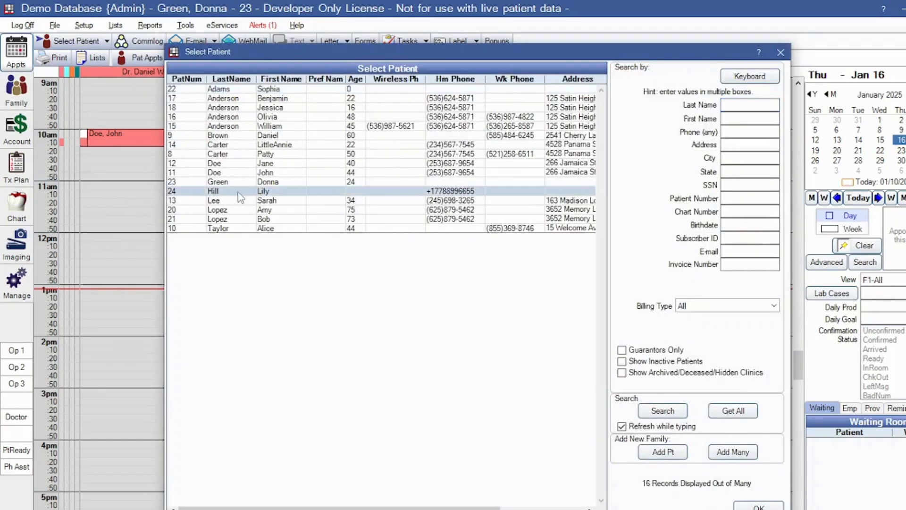
left_click(781, 52)
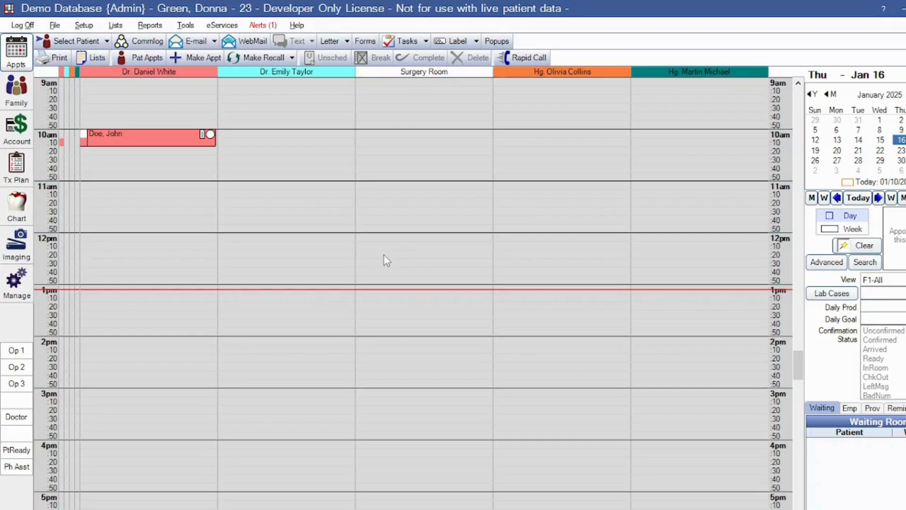
Search patients for 'New' and start a new patient, dismissing the trial limit warning
left_click(71, 46)
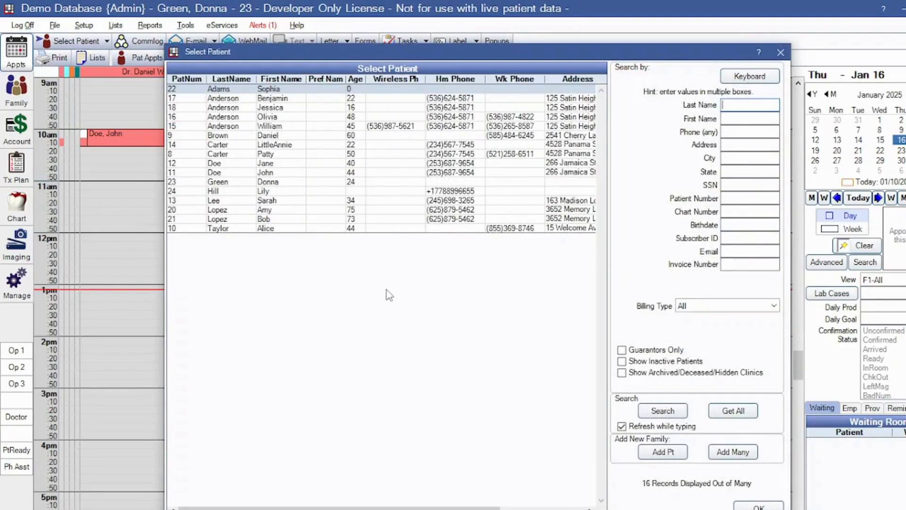
type("New")
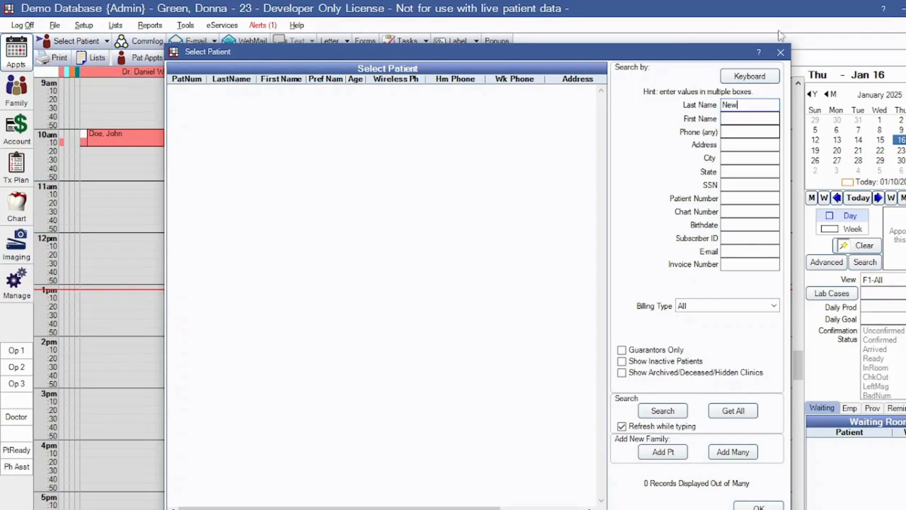
left_click(661, 452)
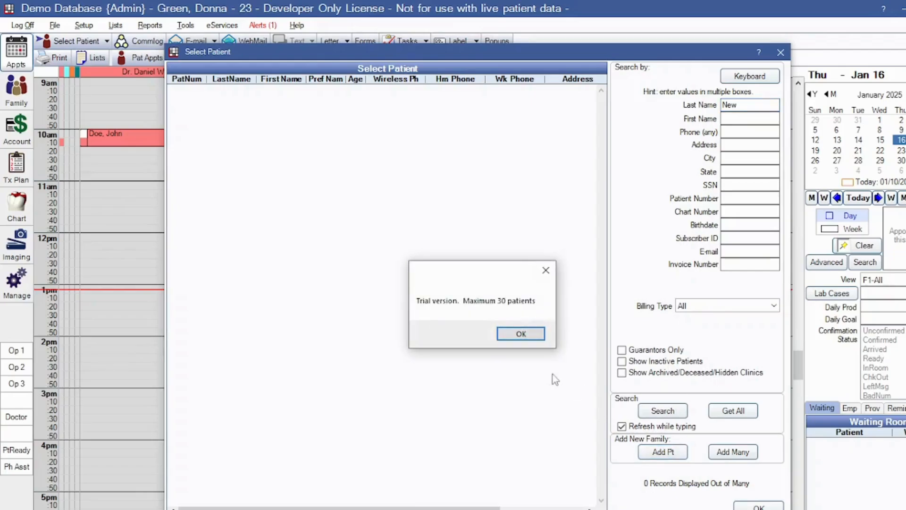
left_click(530, 336)
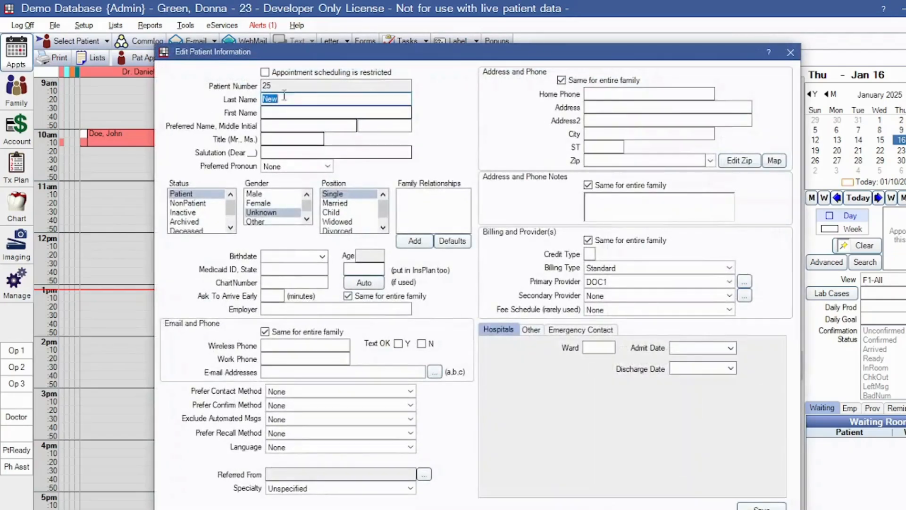
Fill in the patient's last and first names from the copied full name and set gender to Male
key("super+v")
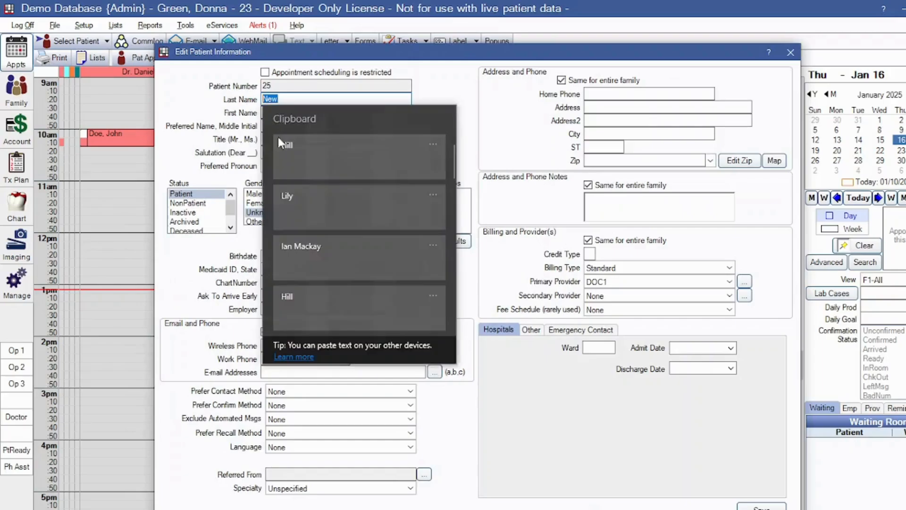
left_click(312, 231)
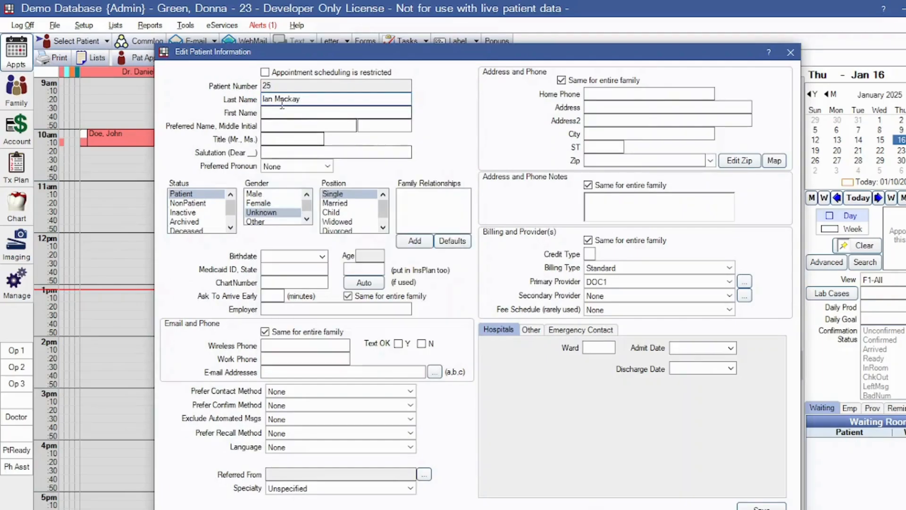
left_click_drag(276, 100, 259, 100)
key("ctrl+x")
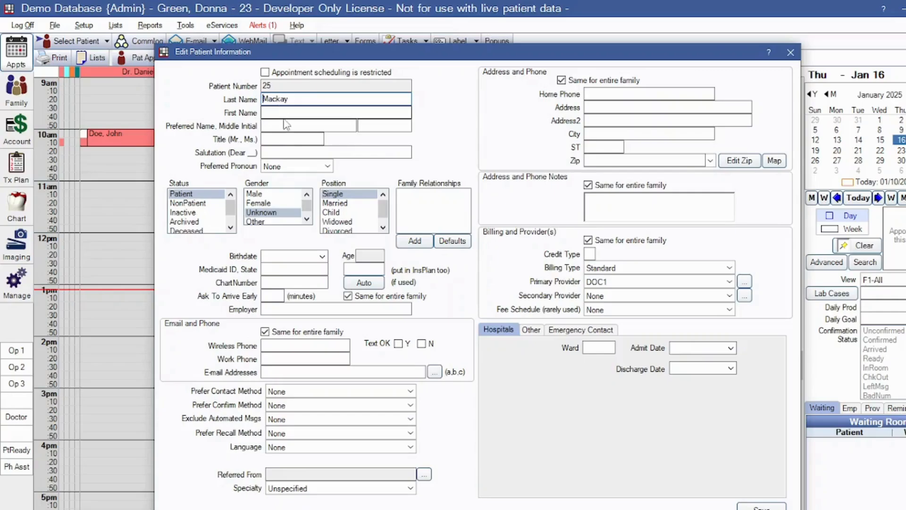
left_click(280, 113)
key("ctrl+v")
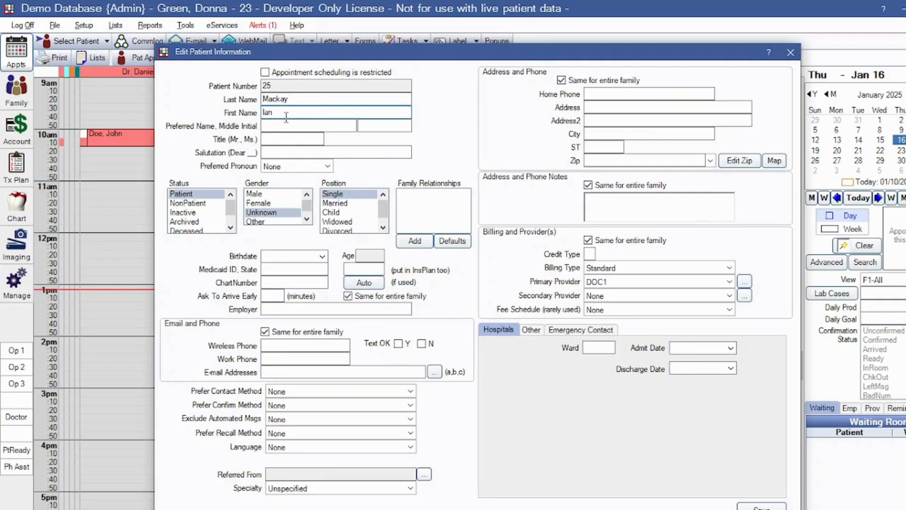
left_click(262, 194)
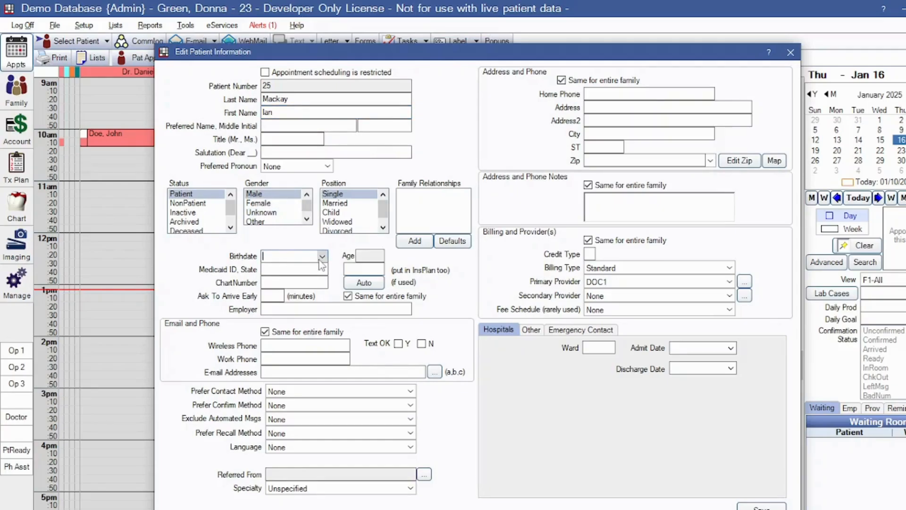
Enter the patient's birthdate with year 2001 and save the new patient record
left_click(322, 256)
left_click(245, 277)
left_click(244, 277)
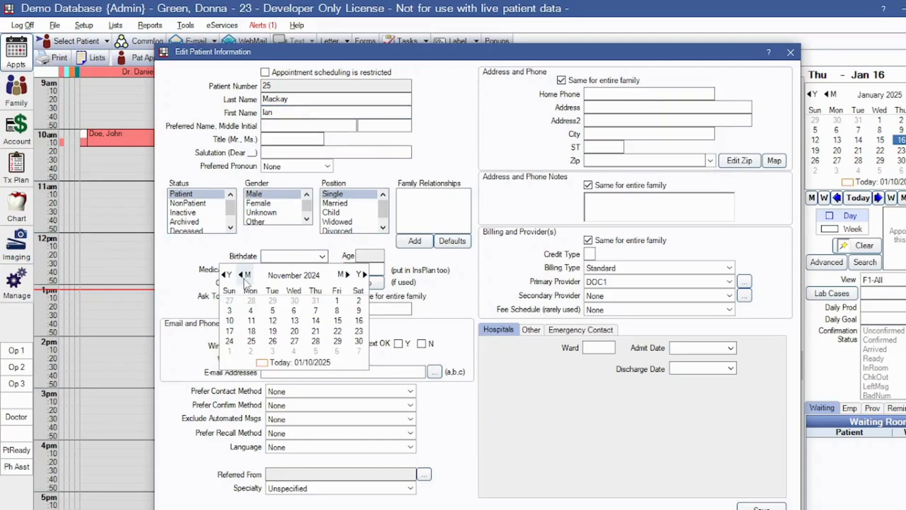
left_click(283, 276)
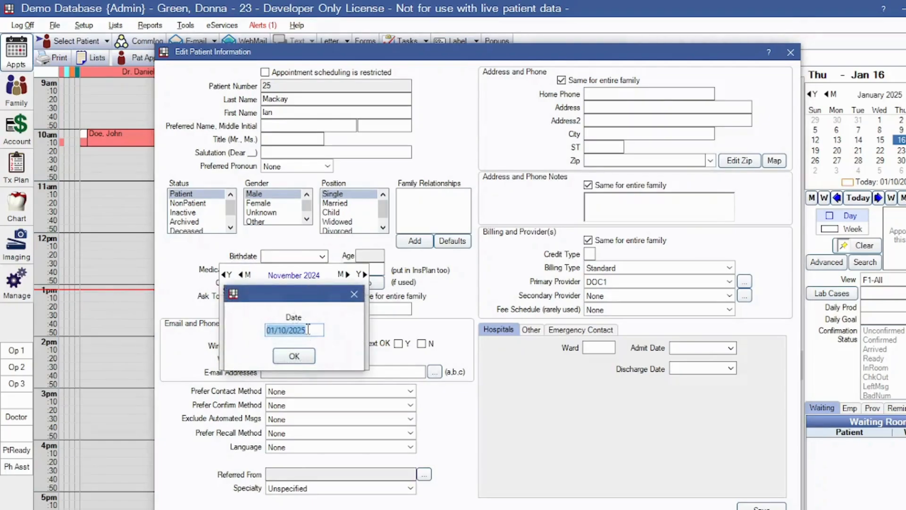
left_click_drag(289, 330, 309, 330)
type("202")
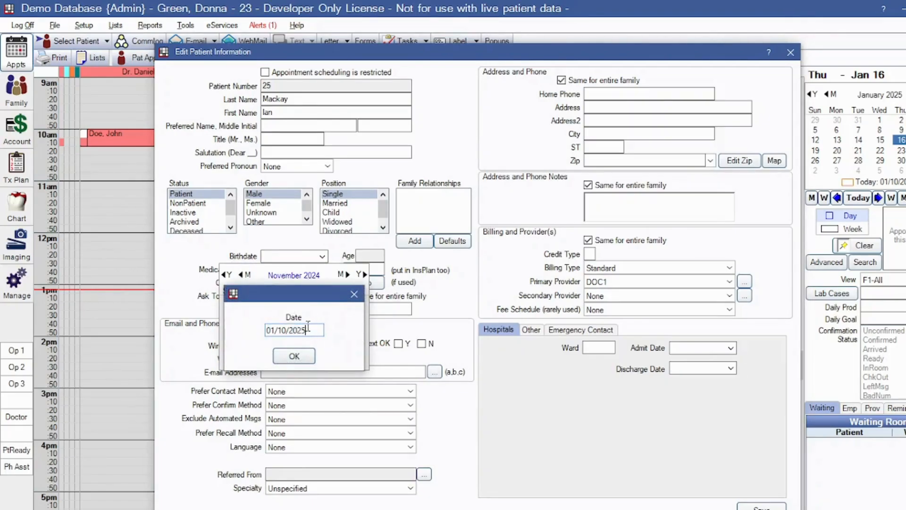
key("BackSpace")
type("01")
left_click(290, 363)
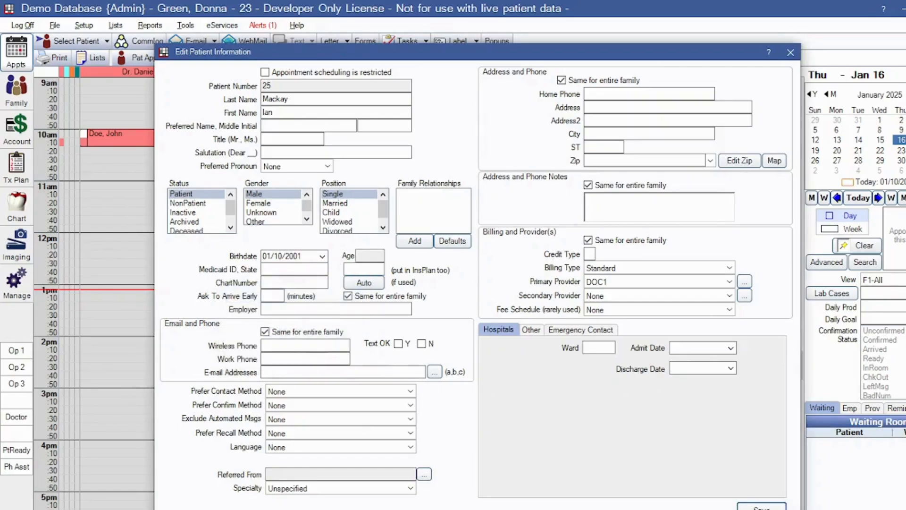
left_click(761, 506)
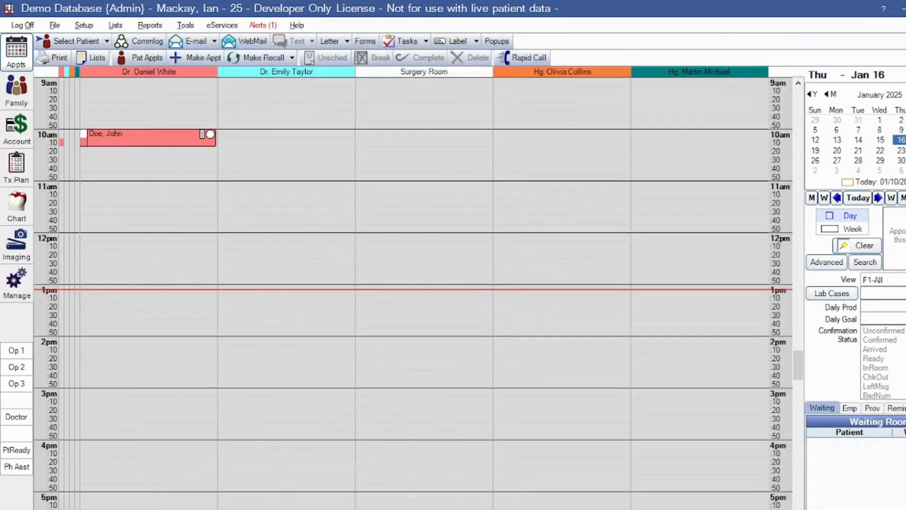
Select the newly added patient in the patient search list, then close it
left_click(71, 41)
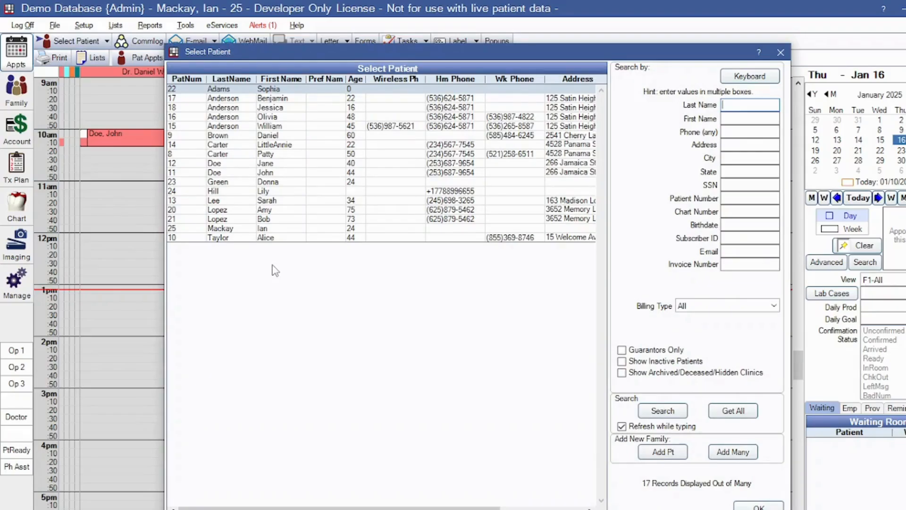
left_click(220, 229)
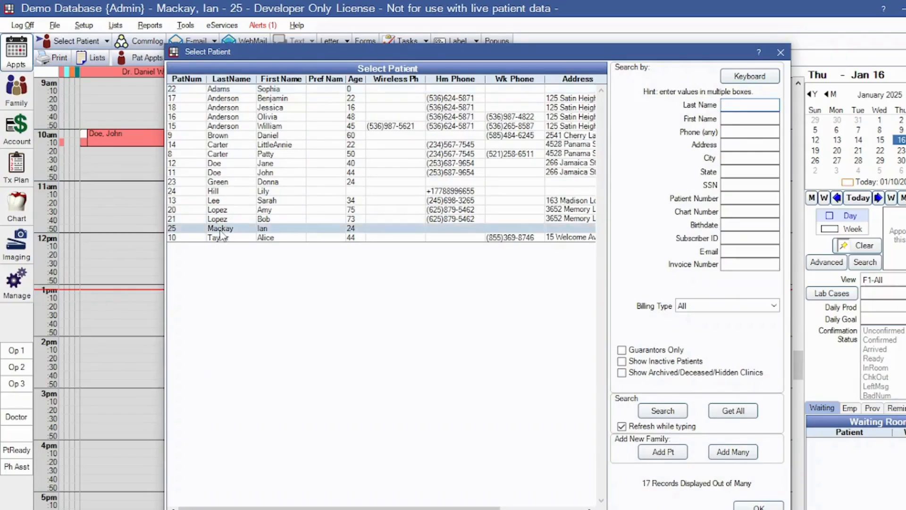
left_click(781, 52)
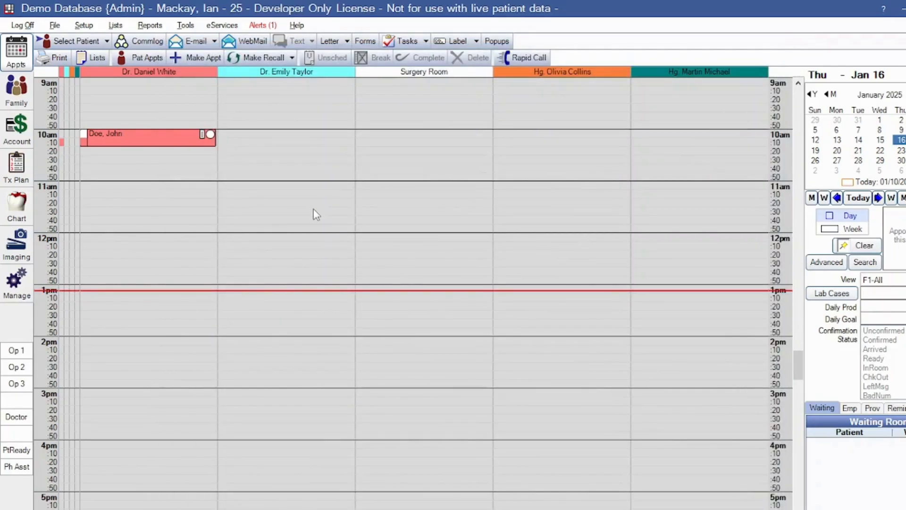
Start a new appointment around 1pm on Jan 30 and clear the last-name filter to list all patients
left_click(881, 162)
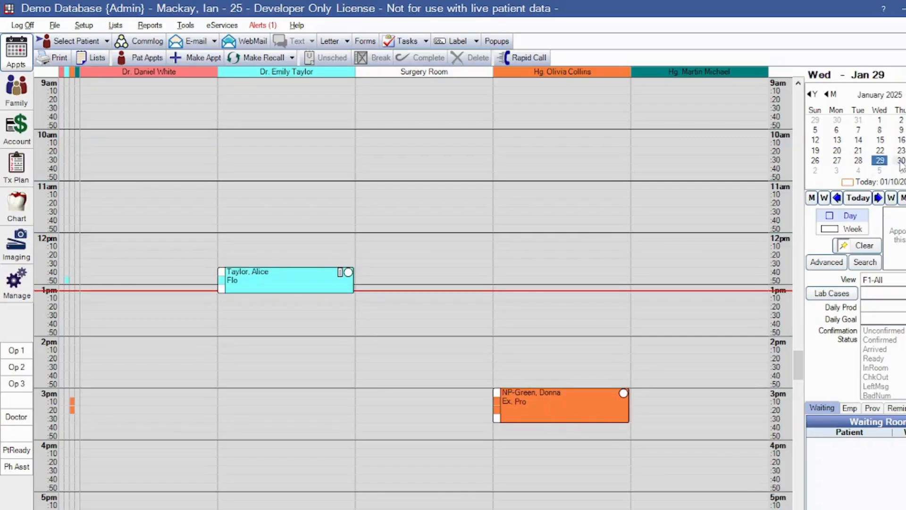
left_click(901, 161)
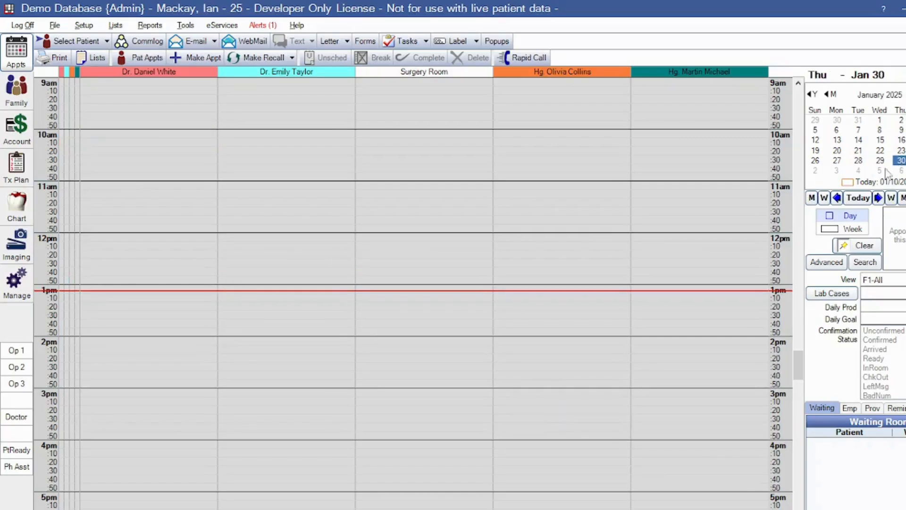
double_click(551, 300)
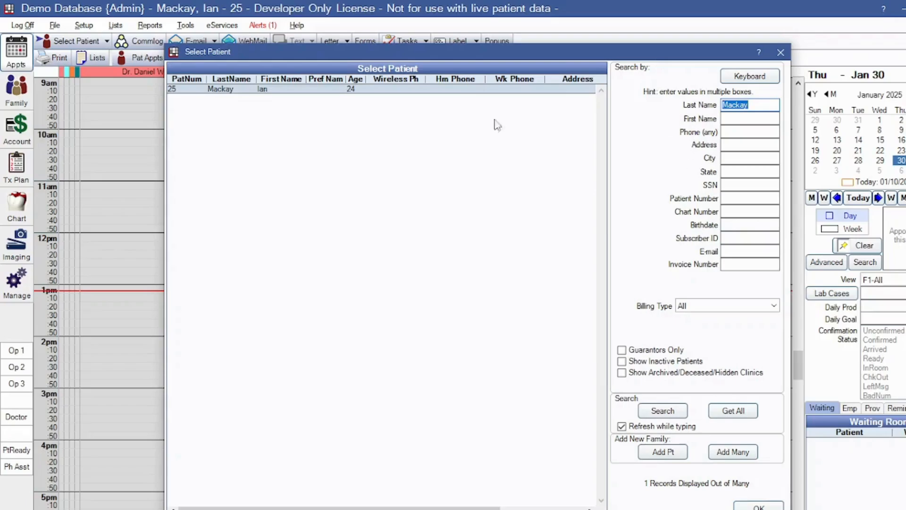
key("BackSpace")
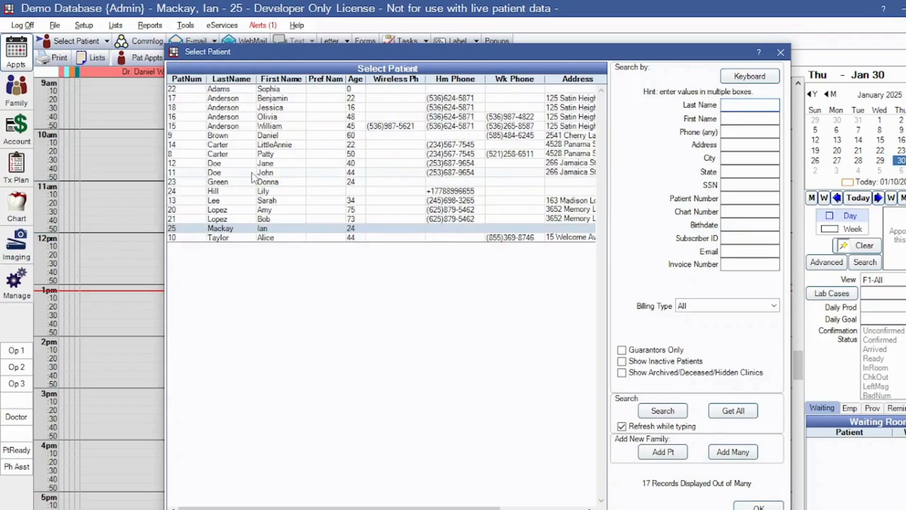
Book the selected patient on Jan 30 with Flo-Adult and PA procedures and save
left_click(231, 92)
left_click(759, 506)
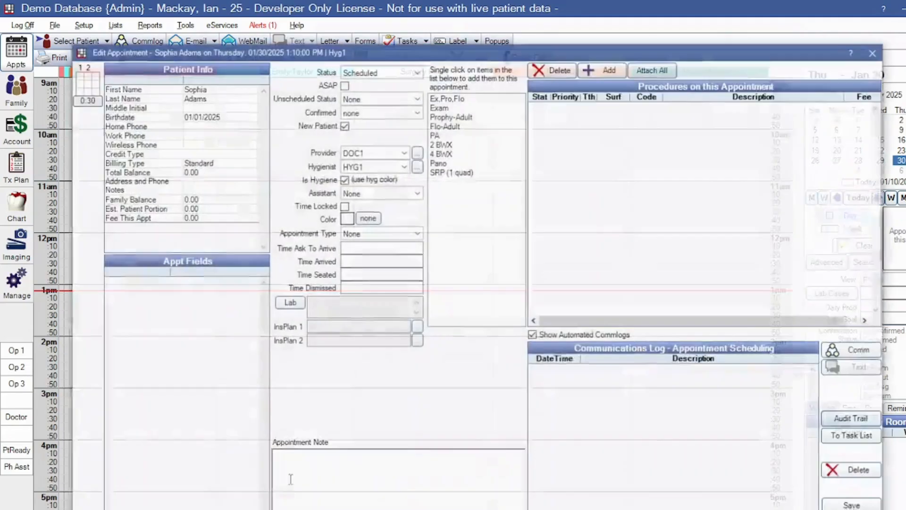
left_click(443, 125)
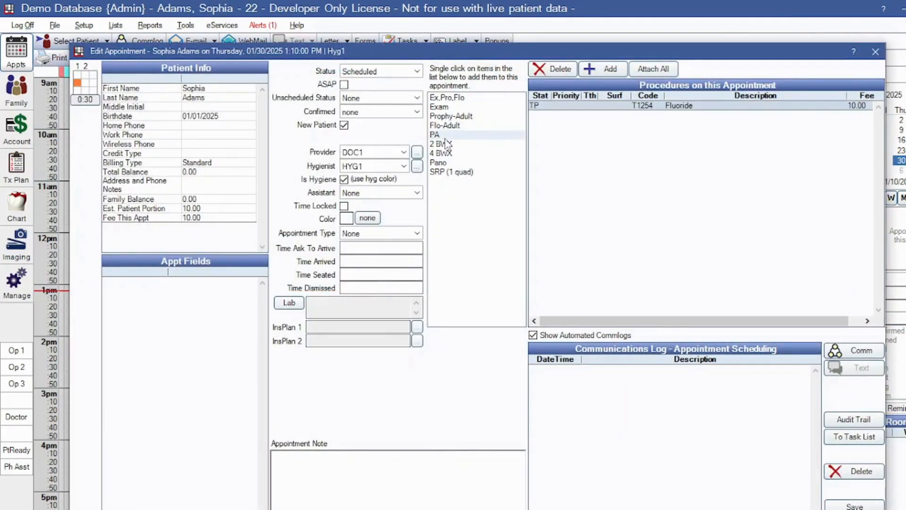
left_click(437, 135)
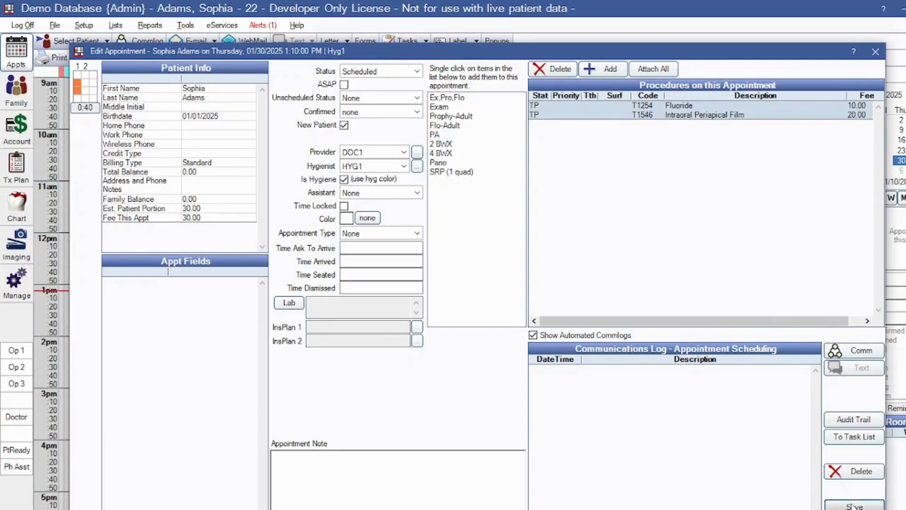
left_click(853, 506)
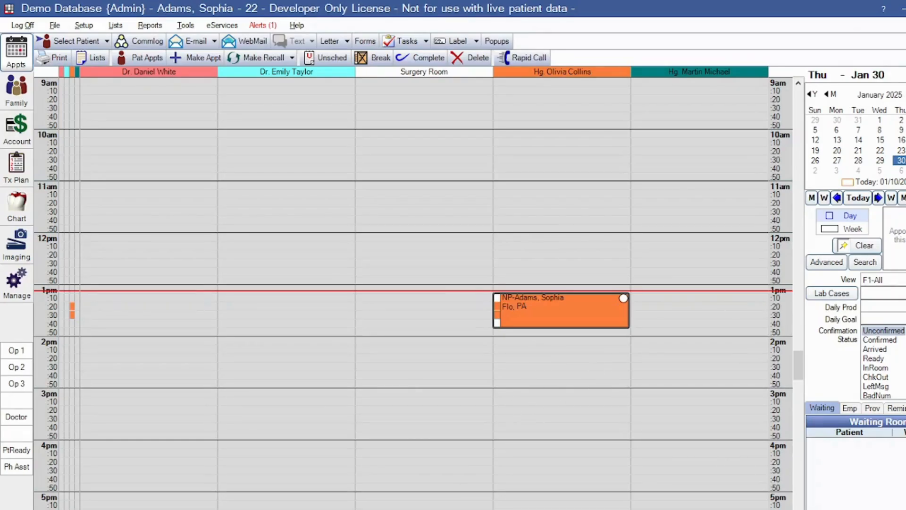
Back in GoHighLevel, find the newly synced appointment in the Calendars appointments list
key("alt+Tab")
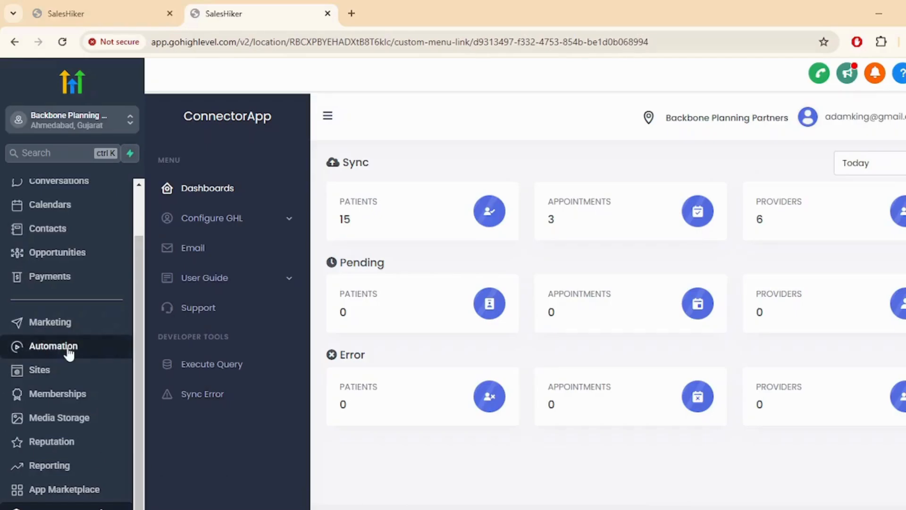
scroll(57, 311, "up", 2)
left_click(47, 264)
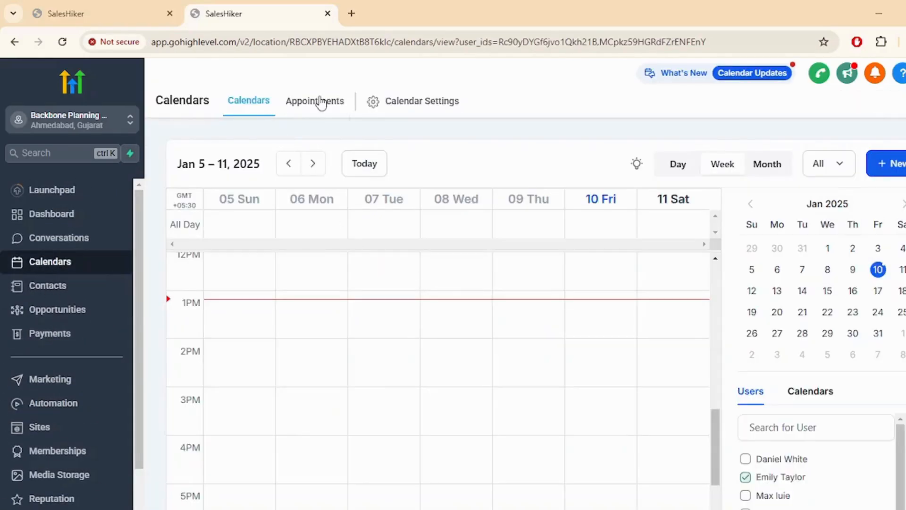
left_click(320, 102)
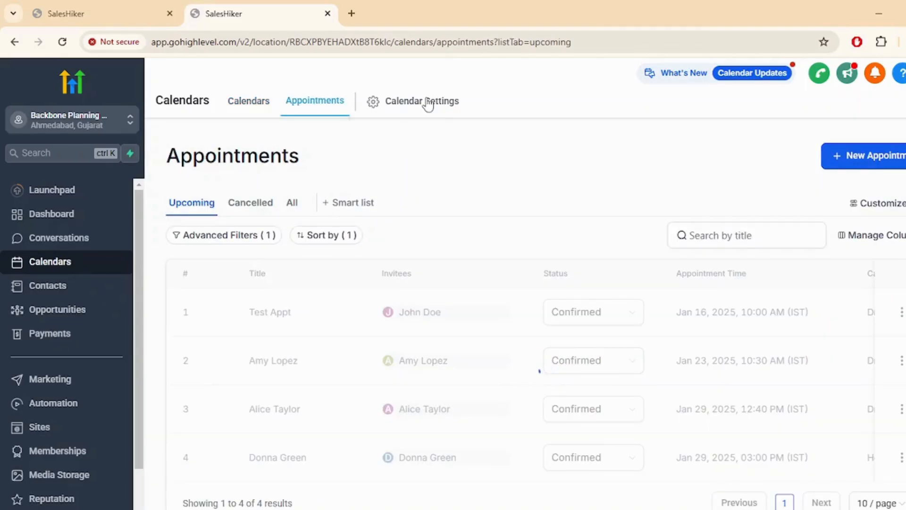
scroll(472, 213, "down", 1)
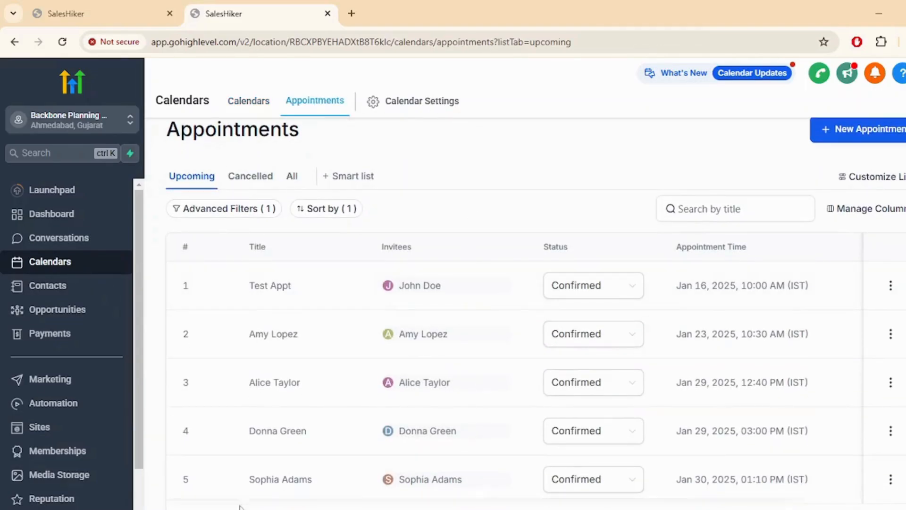
left_click_drag(246, 479, 328, 484)
left_click(329, 484)
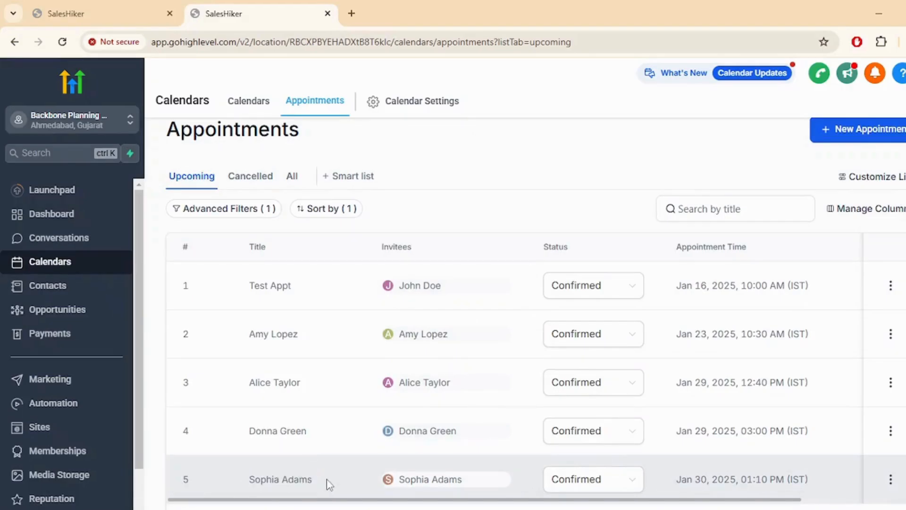
scroll(321, 472, "up", 1)
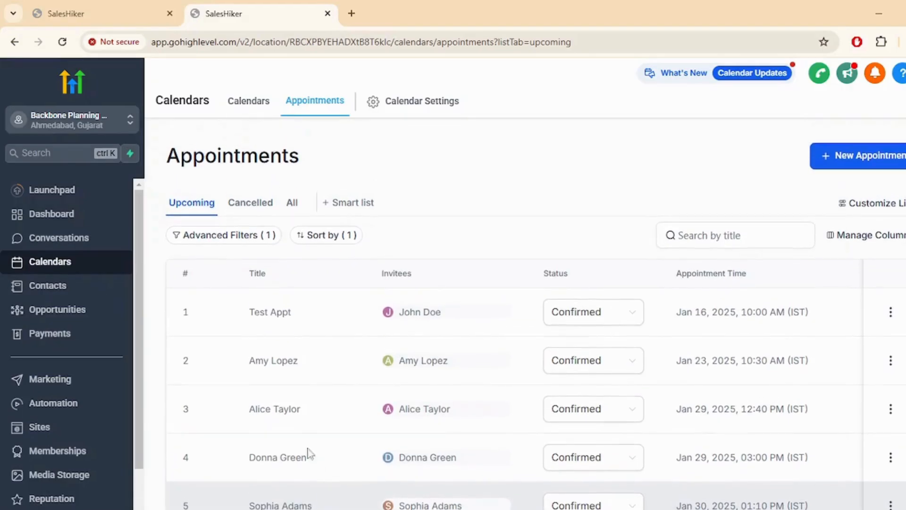
View the Jan 30 week grouped by calendar with the 1:10 PM appointment, then open Contacts
left_click(247, 103)
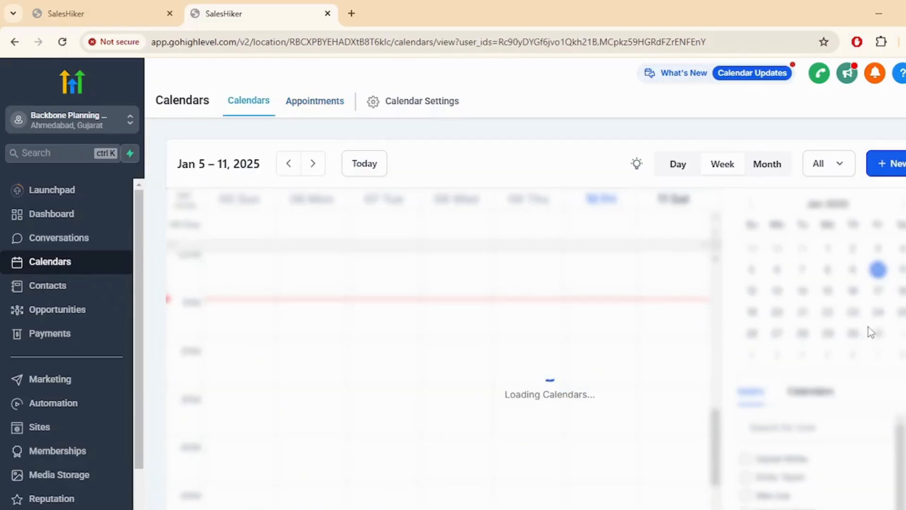
left_click(853, 336)
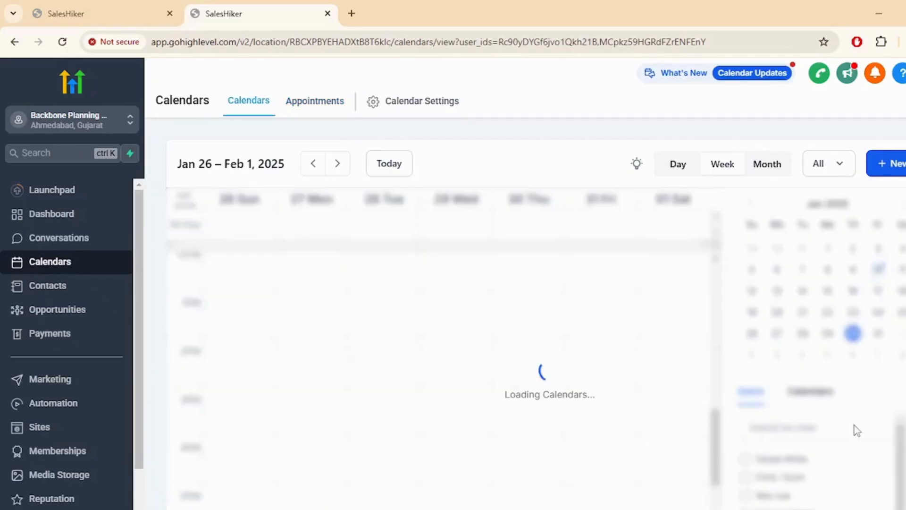
scroll(802, 491, "down", 1)
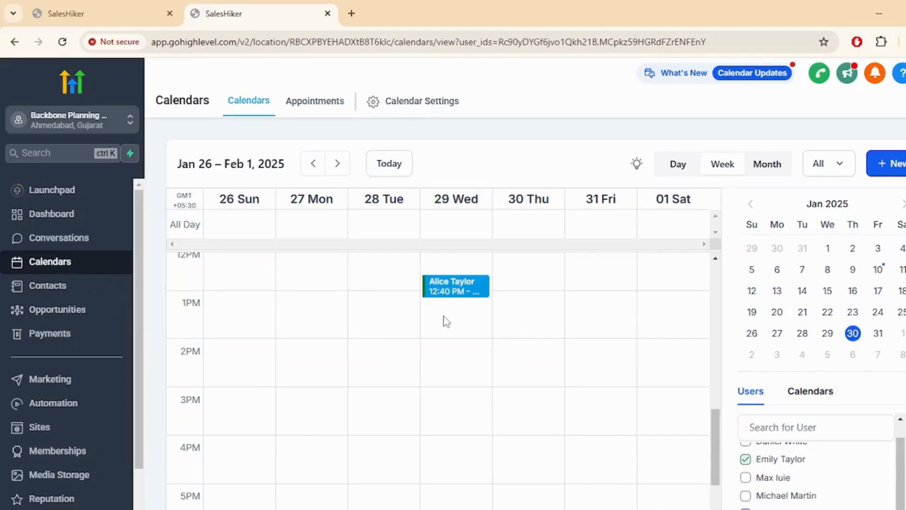
scroll(449, 331, "down", 3)
scroll(470, 336, "up", 3)
left_click(806, 405)
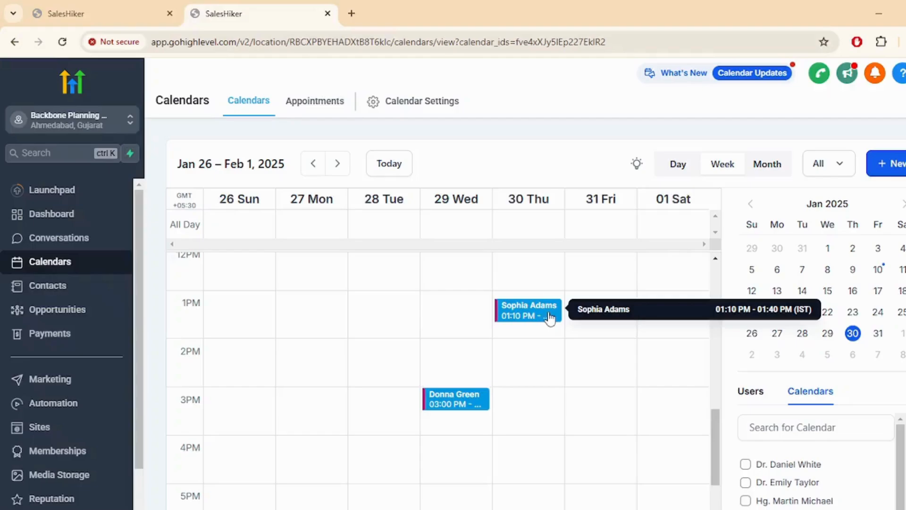
left_click(47, 286)
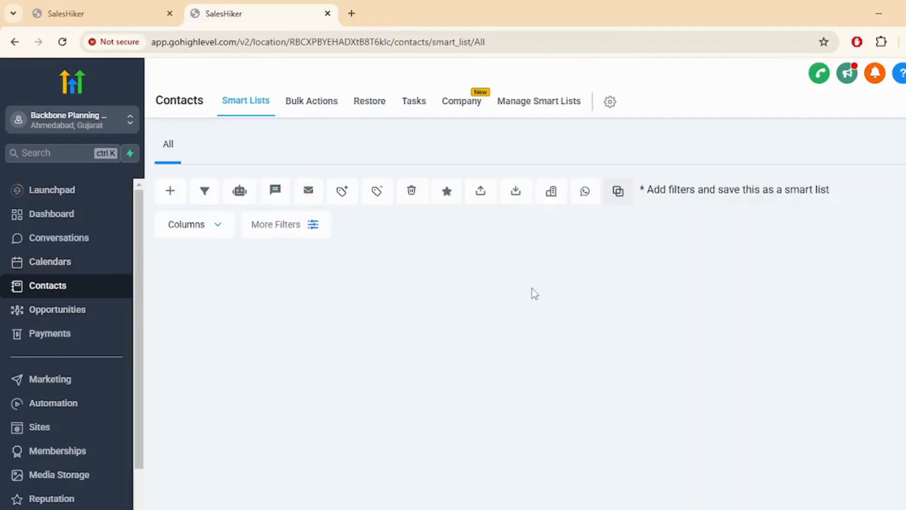